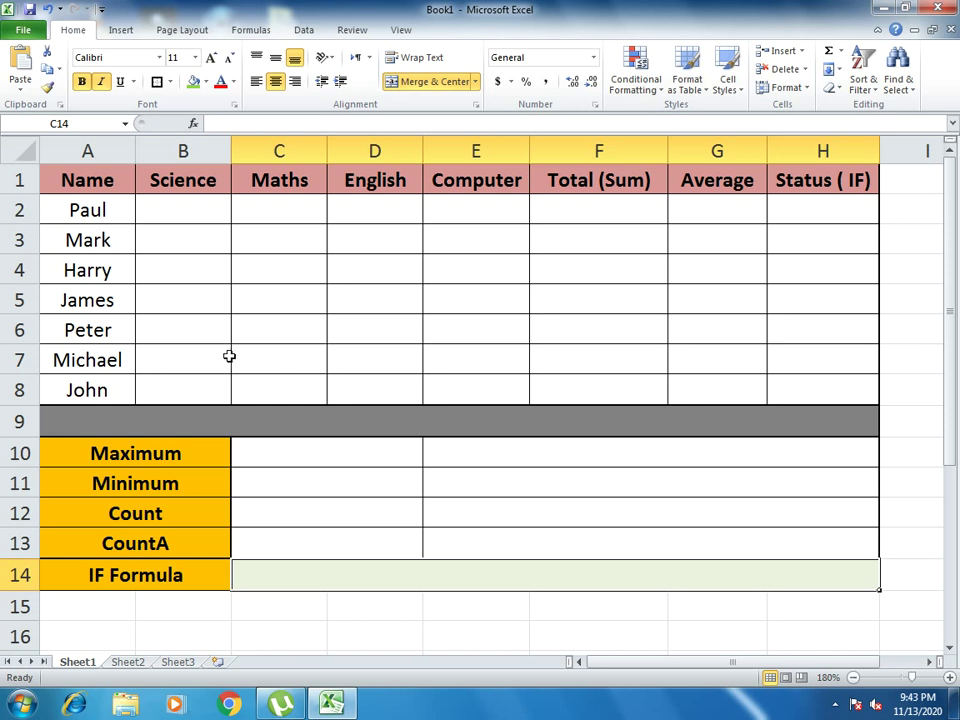
pyautogui.click(140, 662)
pyautogui.click(178, 662)
pyautogui.click(77, 662)
# Enter =RANDBETWEEN(40,100) in cell B2 to generate a random Science mark.
pyautogui.click(193, 216)
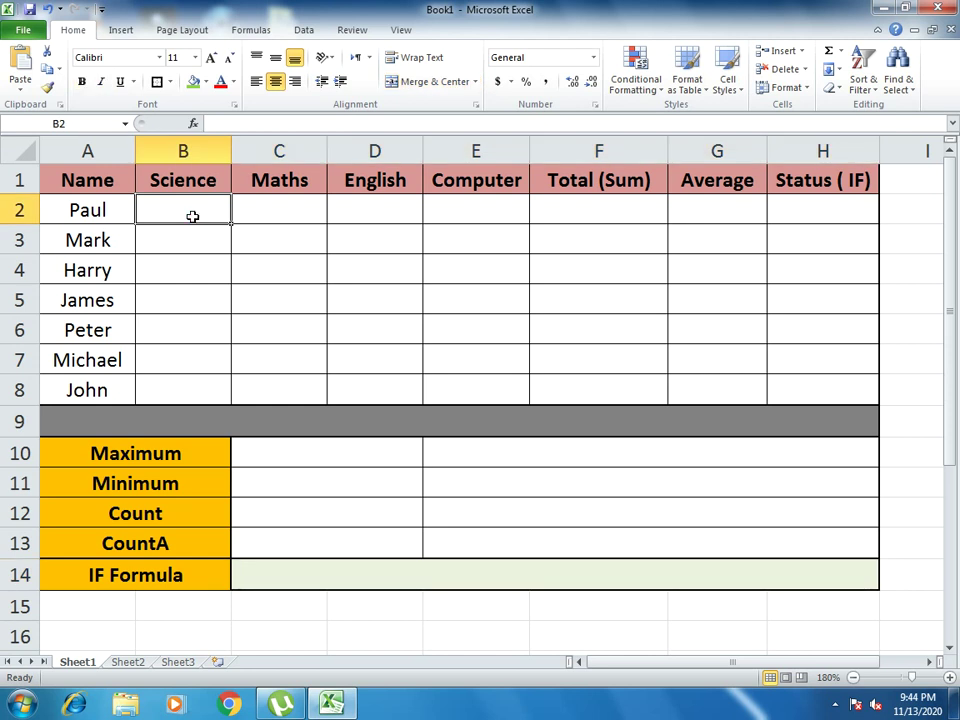
pyautogui.write('=rand')
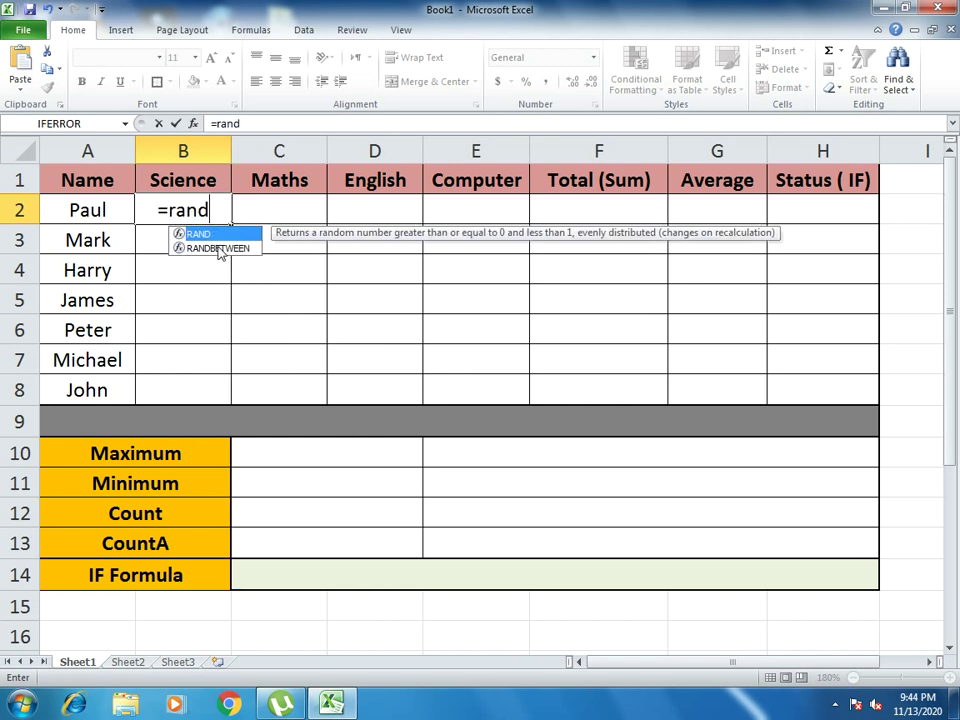
pyautogui.doubleClick(217, 247)
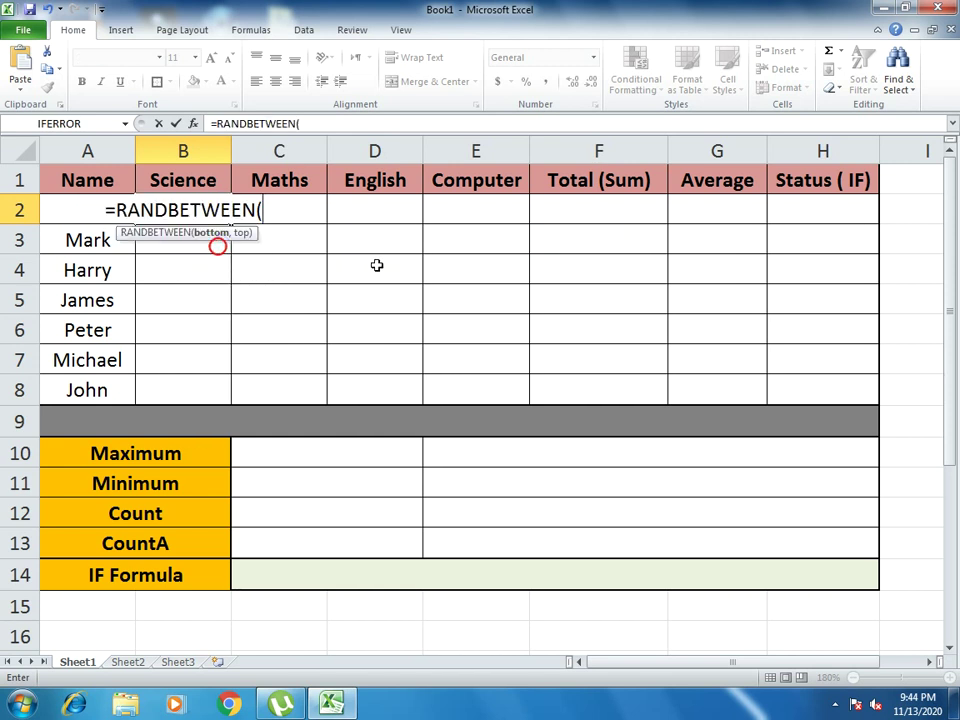
pyautogui.write('(')
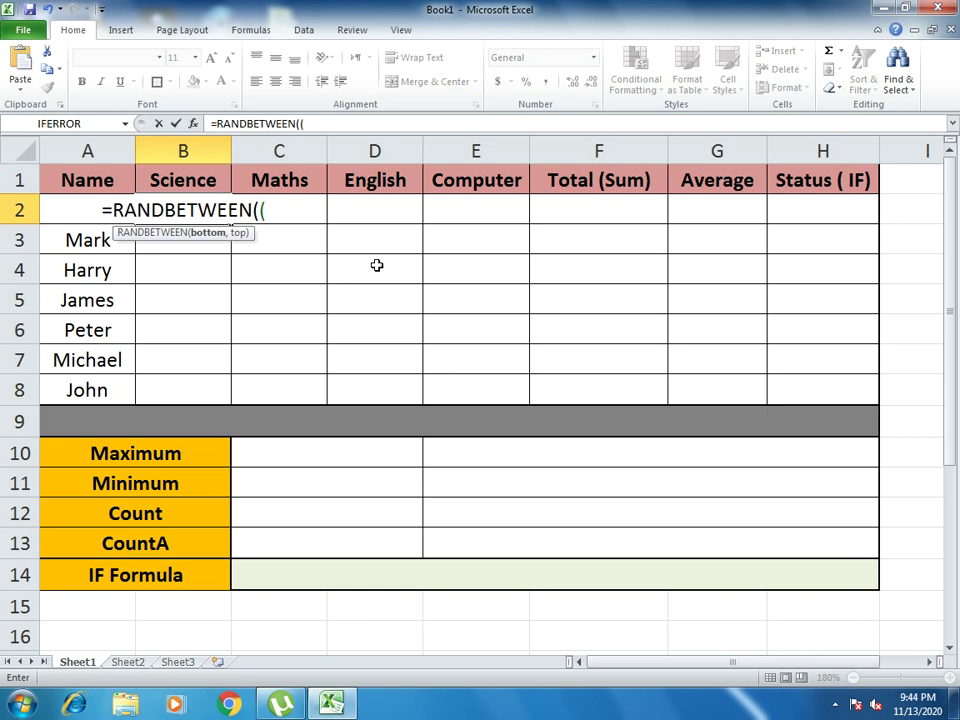
pyautogui.press('BackSpace')
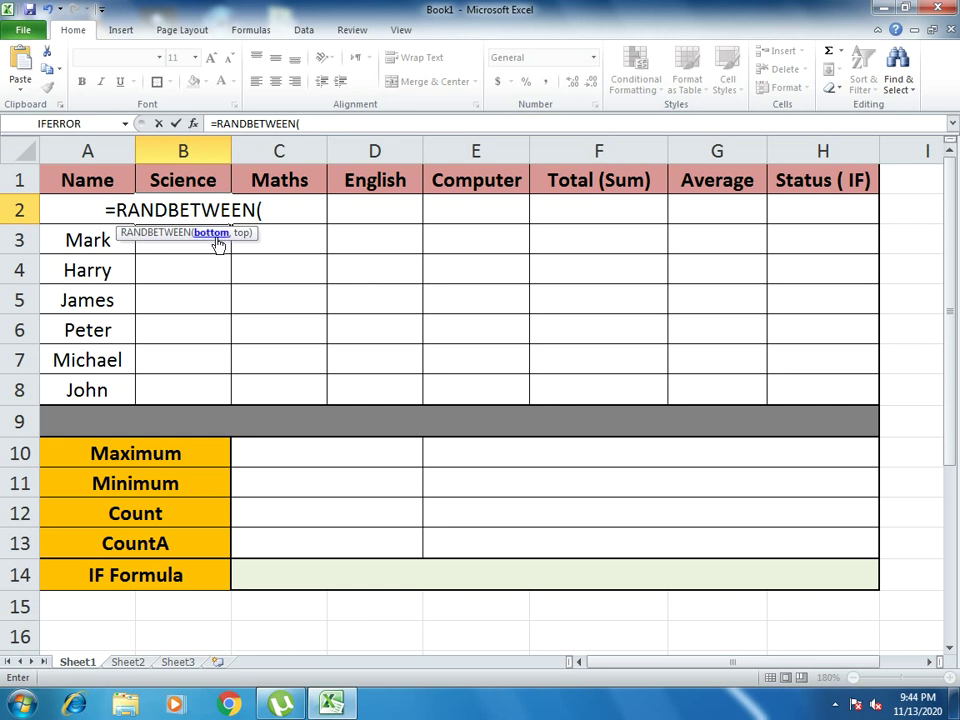
pyautogui.write('40,10')
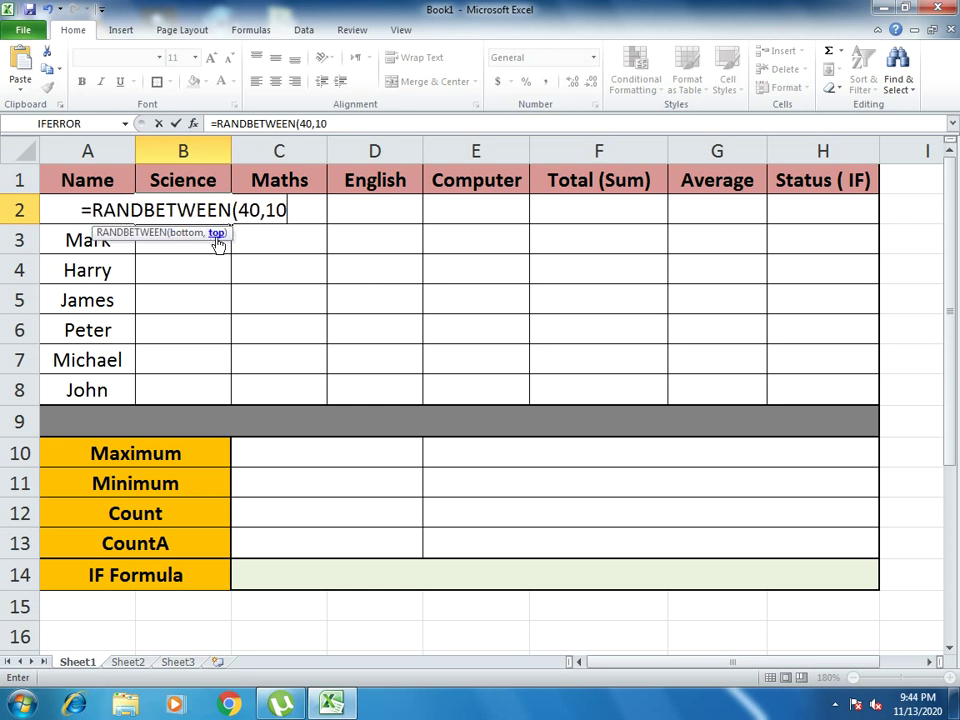
pyautogui.write('0)')
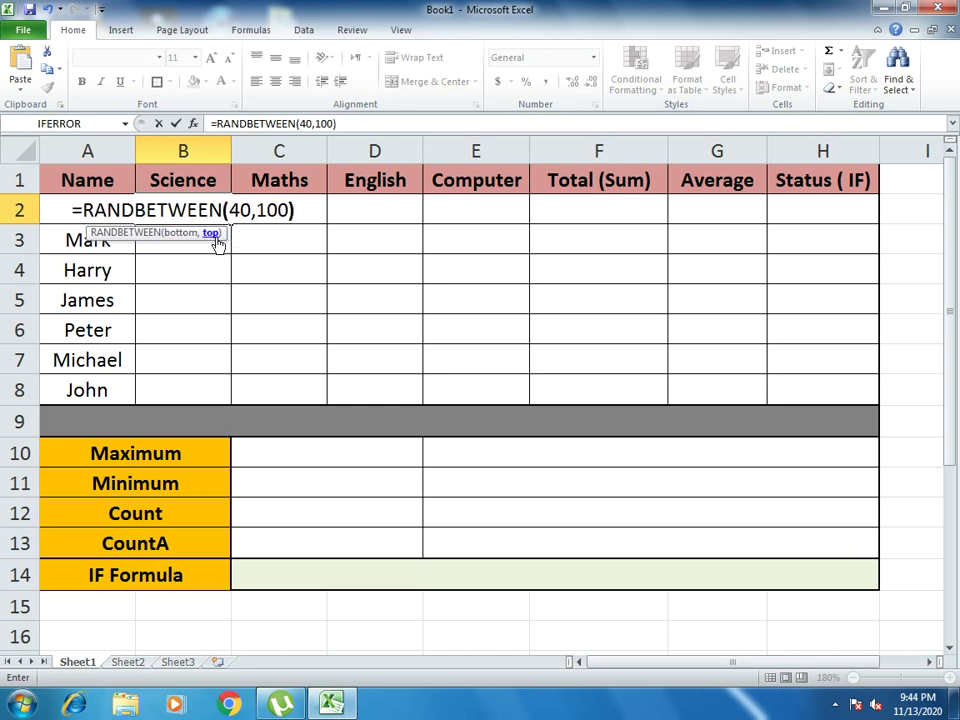
pyautogui.press('Return')
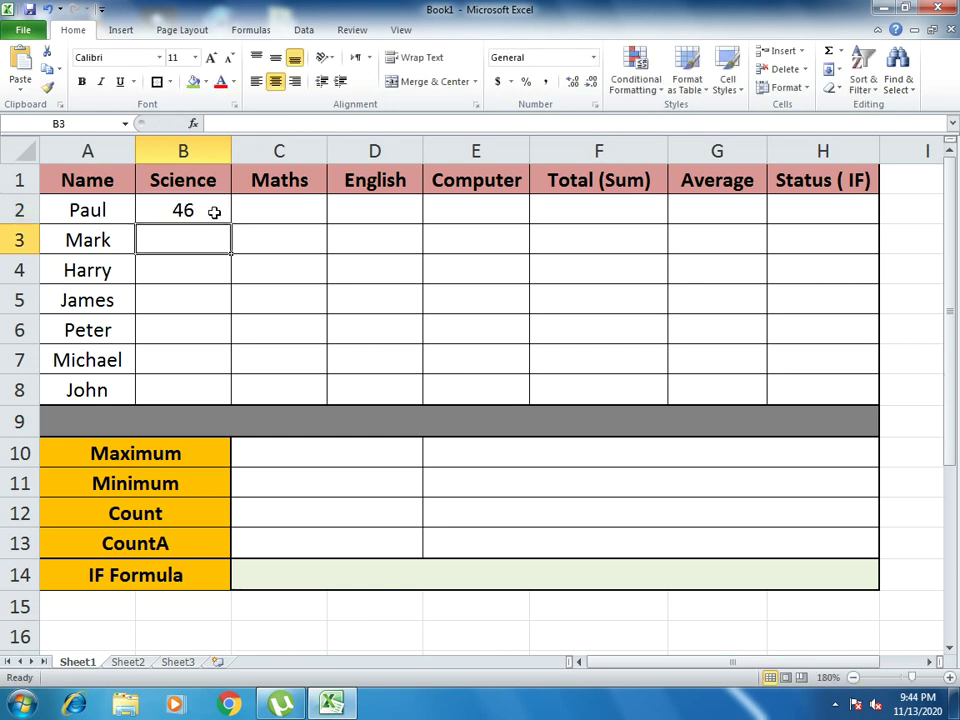
# Fill the random mark formula from B2 across to E2 and down to row 8, covering all students and subjects.
pyautogui.click(214, 212)
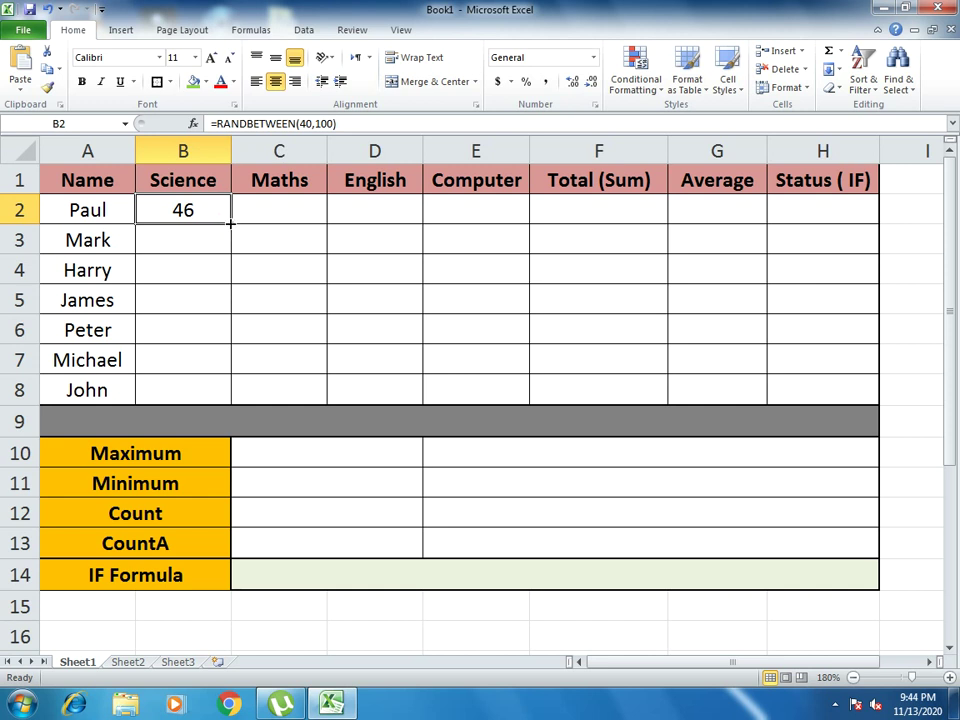
pyautogui.moveTo(229, 224); pyautogui.dragTo(491, 208)
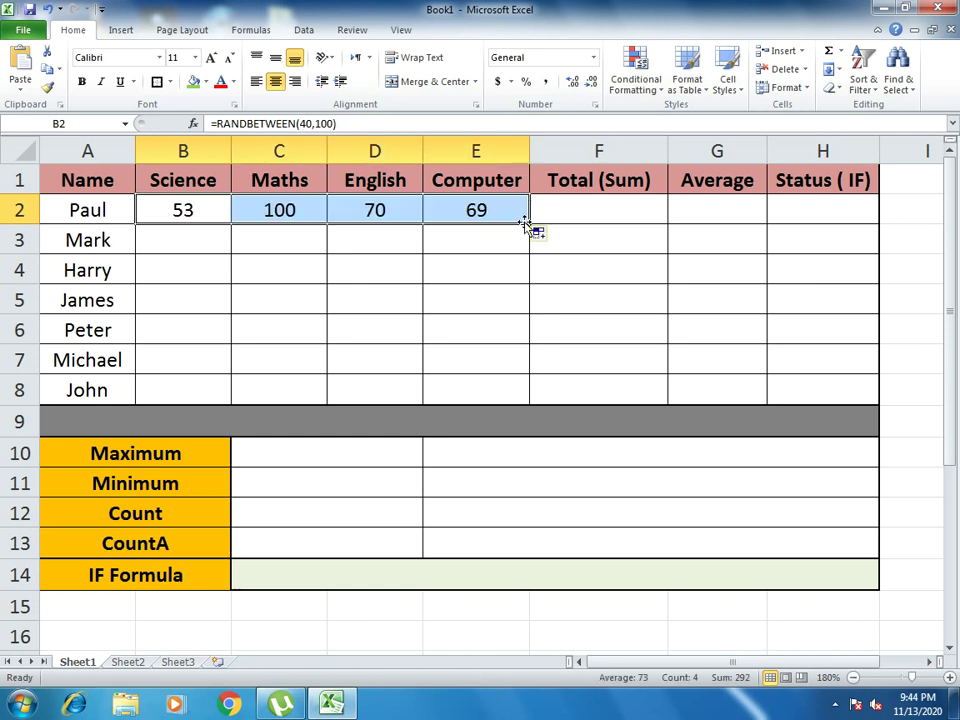
pyautogui.moveTo(530, 224); pyautogui.dragTo(527, 387)
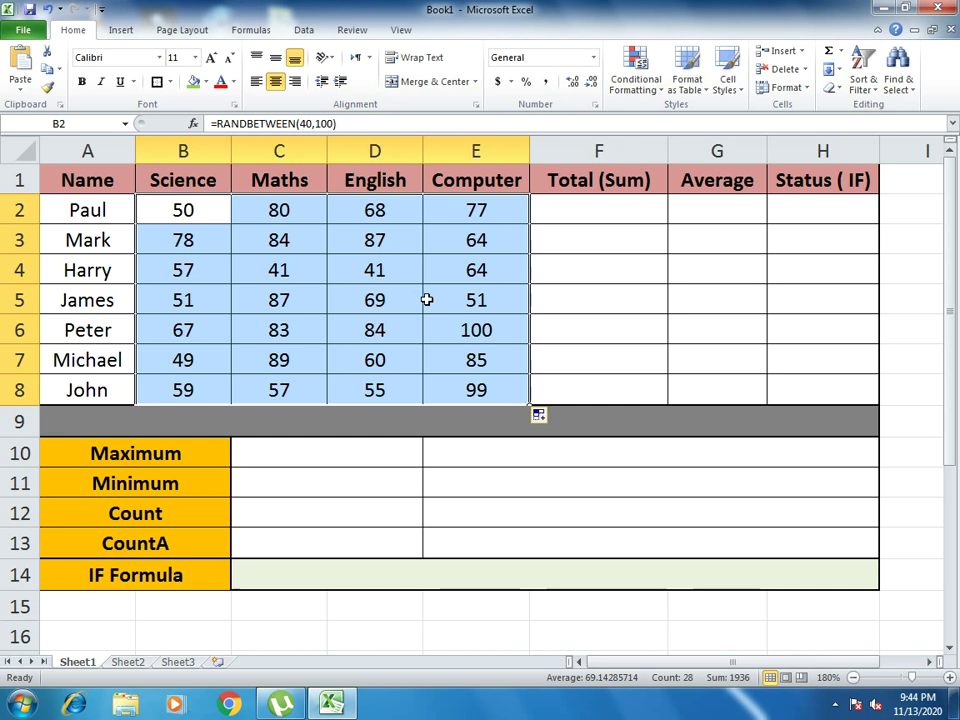
# Enter and leave several empty cells in the Total, Average and Status columns to examine how the random marks recalculate.
pyautogui.click(576, 209)
pyautogui.click(709, 214)
pyautogui.click(795, 209)
pyautogui.doubleClick(790, 243)
pyautogui.click(741, 250)
pyautogui.click(729, 270)
pyautogui.doubleClick(726, 270)
pyautogui.doubleClick(778, 274)
pyautogui.click(624, 281)
pyautogui.doubleClick(617, 305)
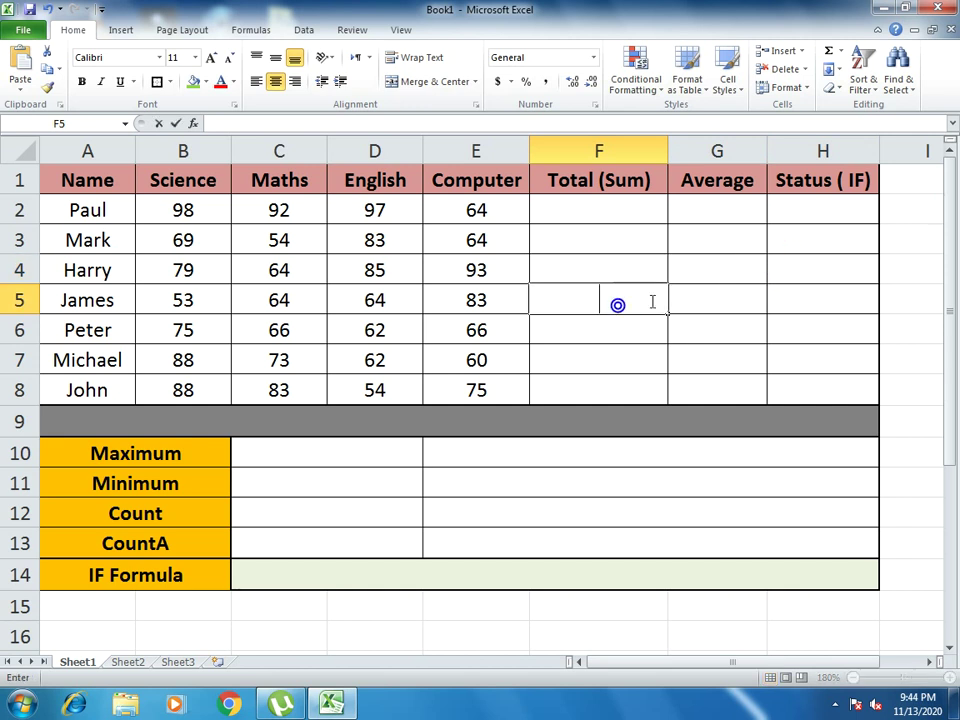
pyautogui.doubleClick(700, 302)
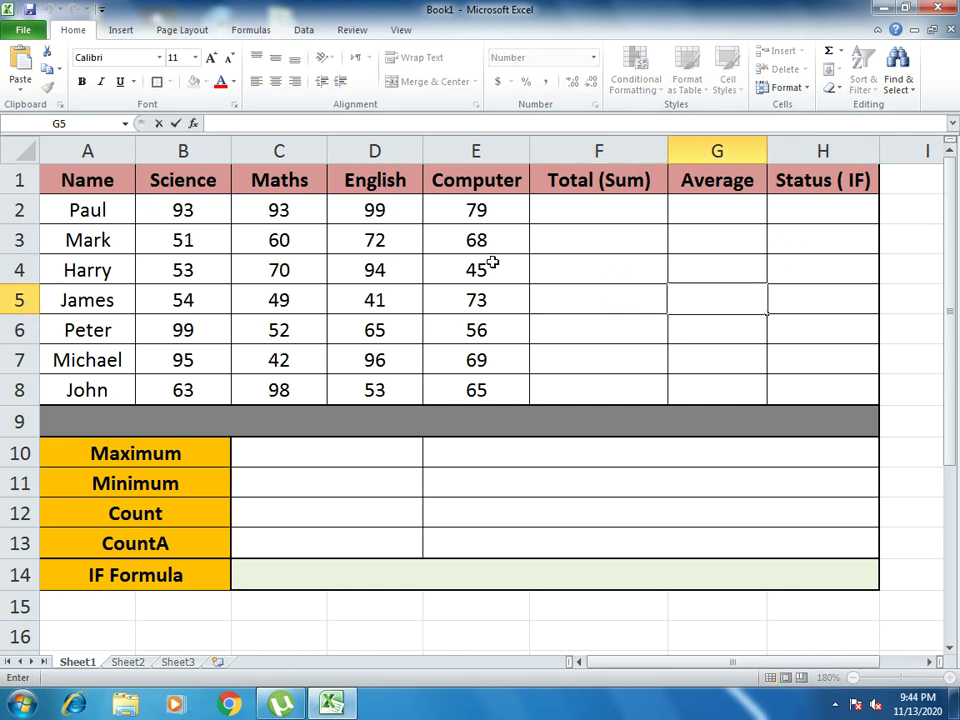
pyautogui.click(601, 246)
pyautogui.doubleClick(724, 236)
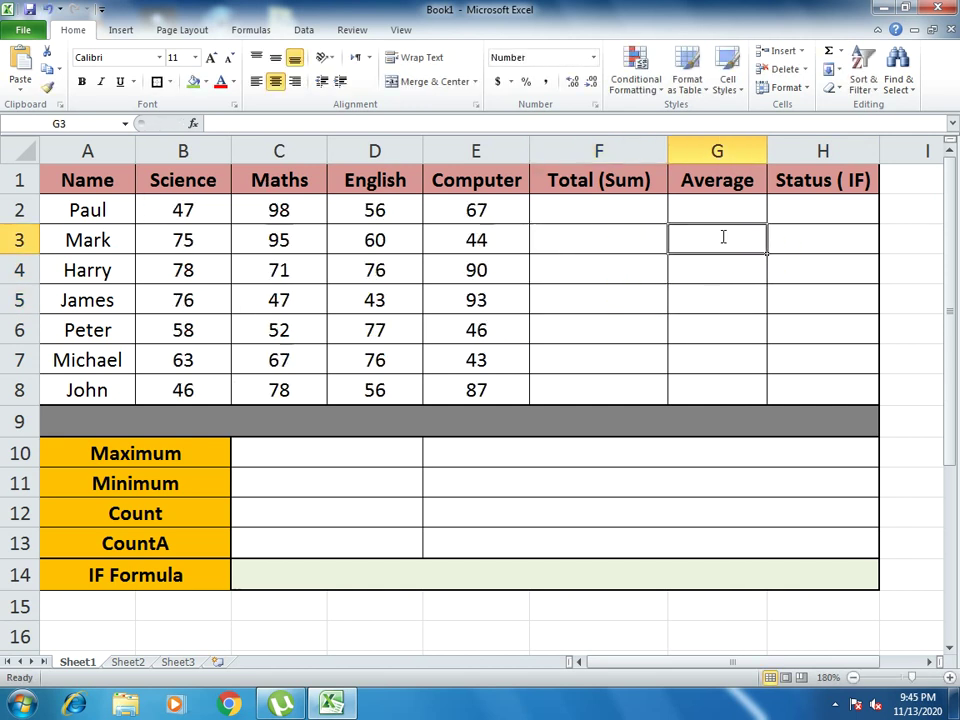
pyautogui.doubleClick(797, 240)
pyautogui.doubleClick(793, 285)
pyautogui.click(618, 280)
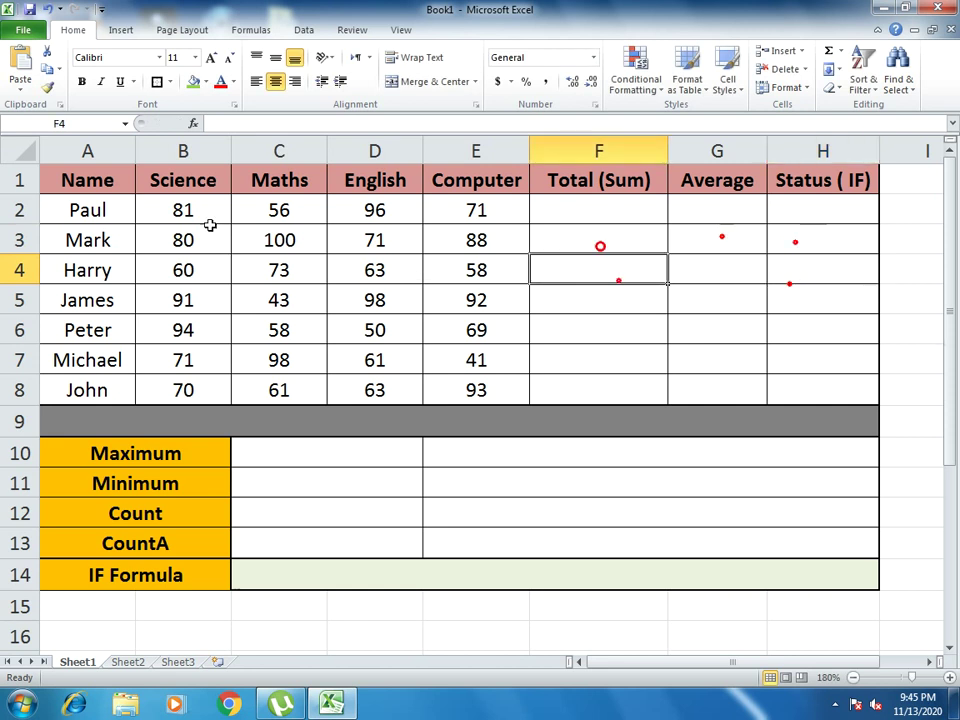
# Copy the marks in B2:E8 and paste them over the same range as values only.
pyautogui.moveTo(185, 210); pyautogui.dragTo(448, 388)
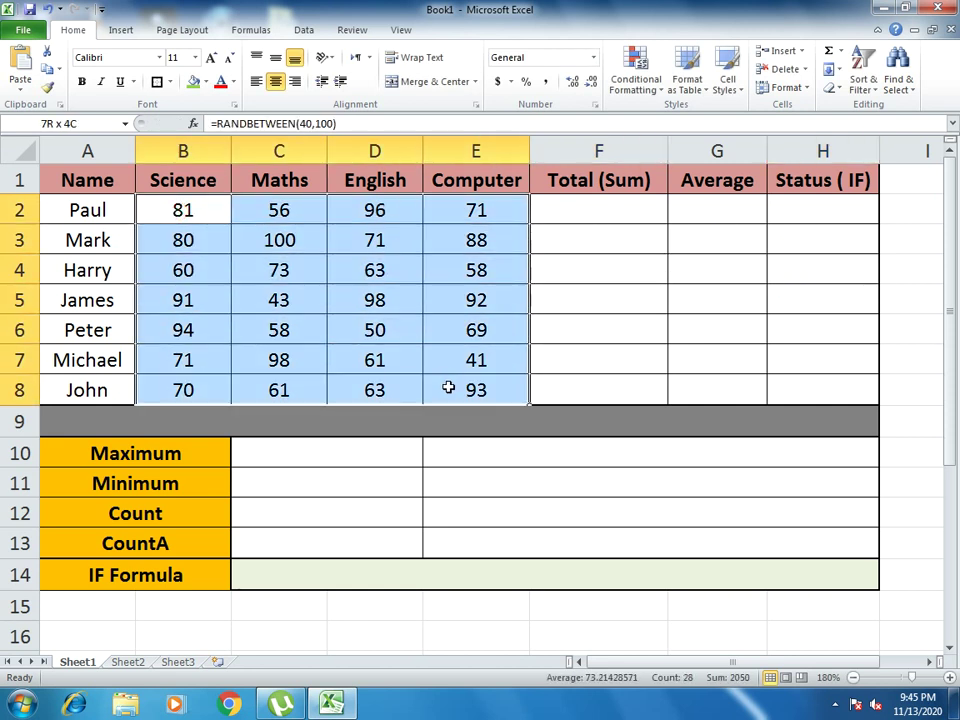
pyautogui.rightClick(200, 174)
pyautogui.click(234, 236)
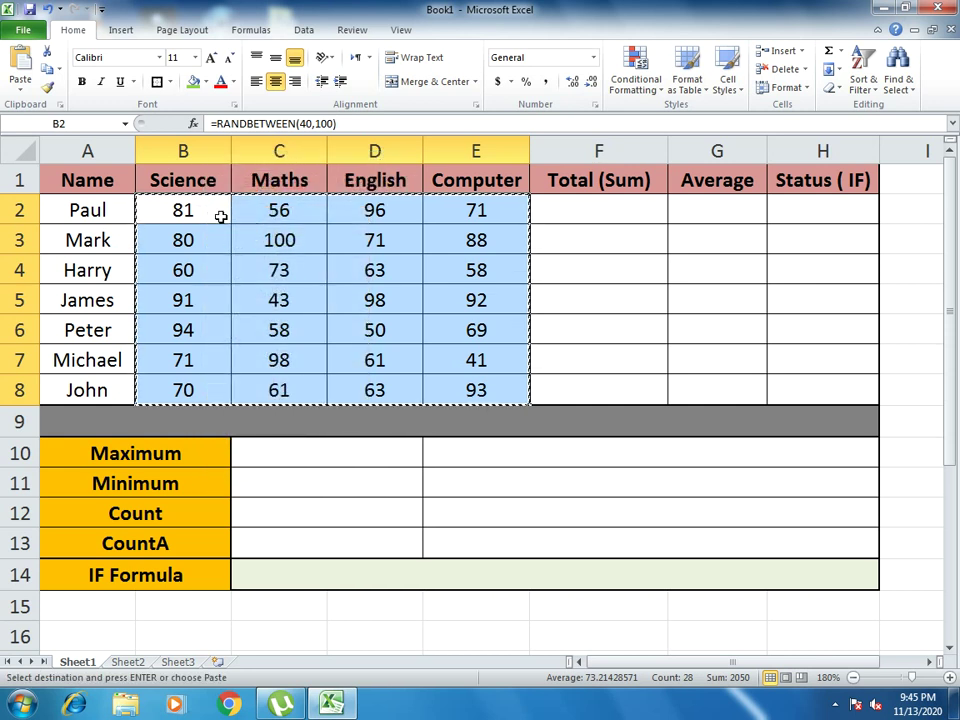
pyautogui.moveTo(184, 206); pyautogui.dragTo(455, 382)
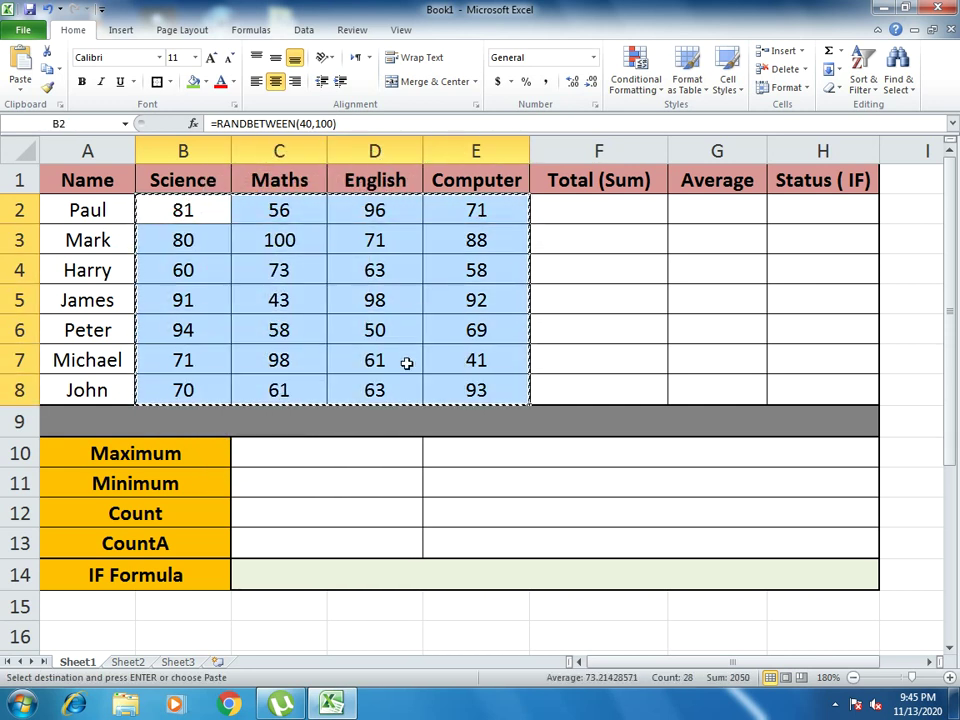
pyautogui.rightClick(164, 211)
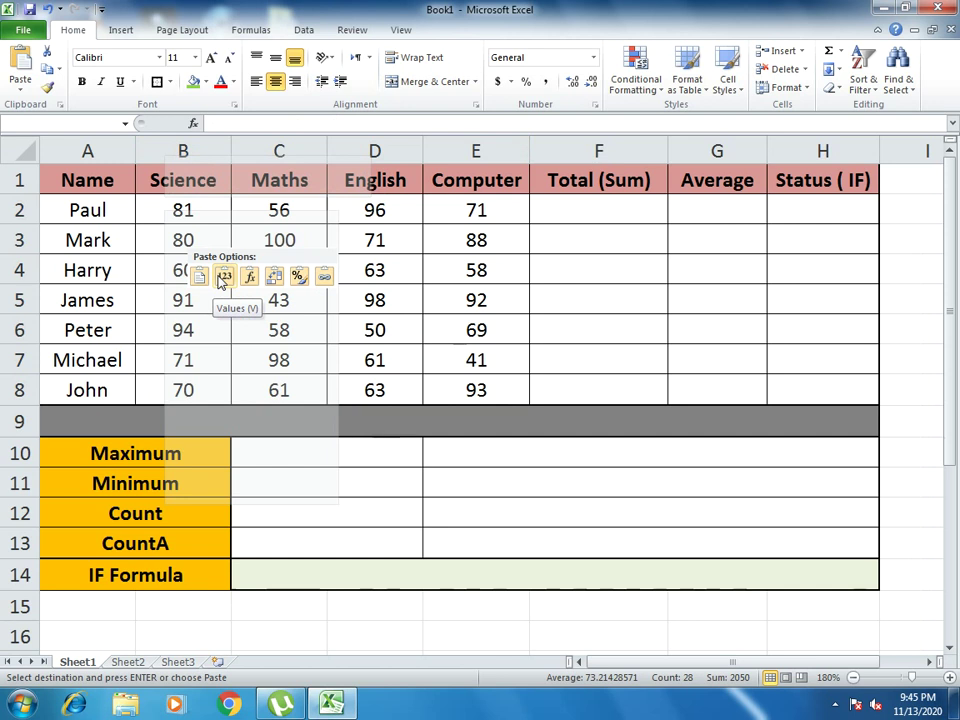
pyautogui.click(224, 280)
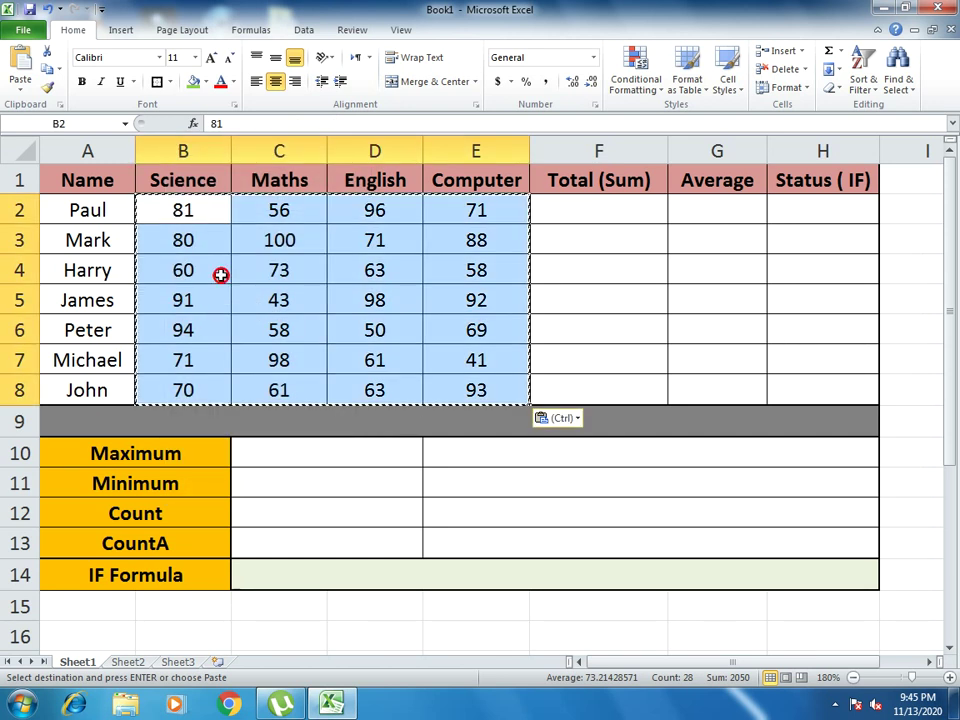
# Select various empty cells in the Total, Average and Status columns to check whether the pasted marks still recalculate.
pyautogui.click(591, 211)
pyautogui.click(688, 204)
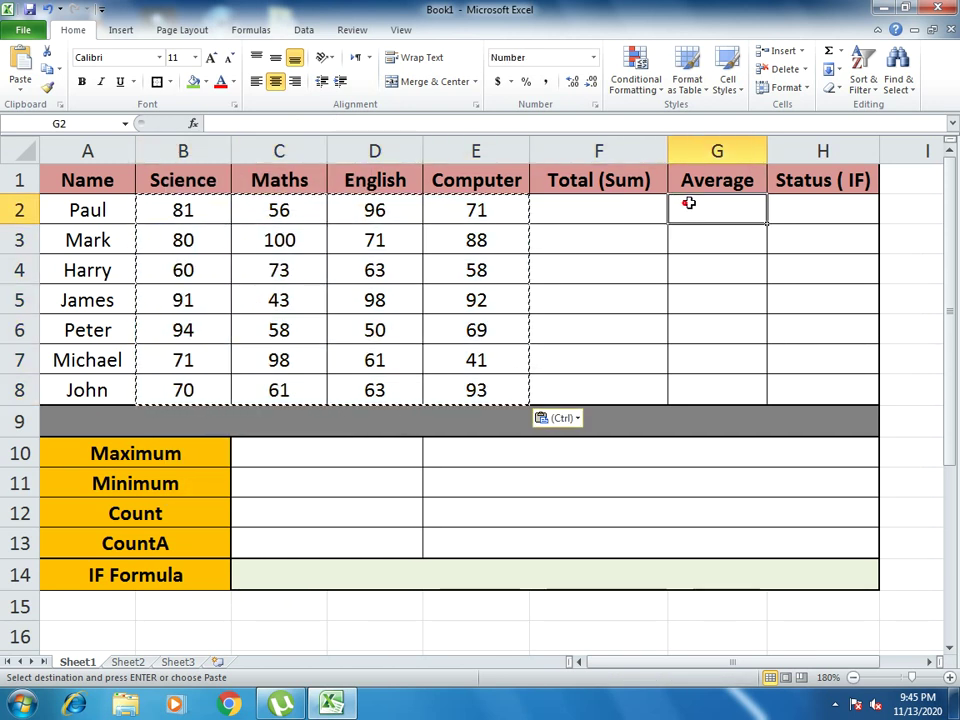
pyautogui.click(814, 214)
pyautogui.click(793, 251)
pyautogui.click(660, 243)
pyautogui.click(574, 281)
pyautogui.click(690, 281)
pyautogui.click(786, 306)
pyautogui.click(696, 300)
pyautogui.click(597, 300)
pyautogui.click(596, 336)
pyautogui.click(673, 328)
pyautogui.click(692, 300)
pyautogui.click(579, 296)
pyautogui.click(588, 277)
pyautogui.click(581, 244)
pyautogui.click(686, 206)
pyautogui.click(643, 206)
pyautogui.click(707, 236)
pyautogui.click(586, 248)
pyautogui.click(699, 284)
pyautogui.click(722, 294)
pyautogui.click(600, 292)
pyautogui.click(585, 266)
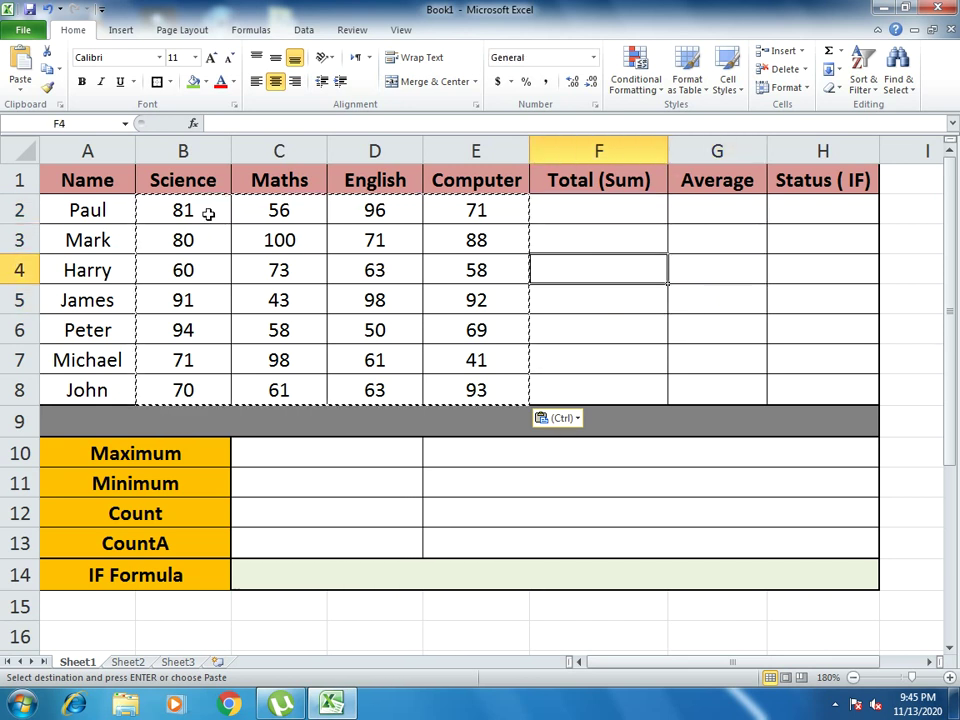
# Total each student's marks by entering =SUM(B2:E2) in F2 and filling it down to F8.
pyautogui.click(570, 213)
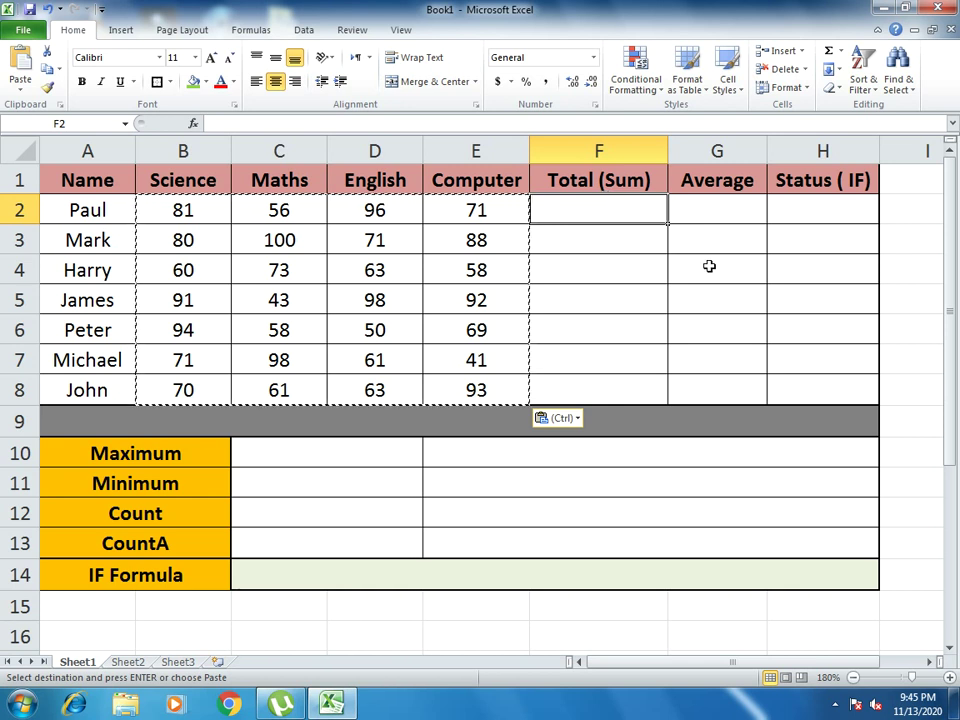
pyautogui.write('=sum(')
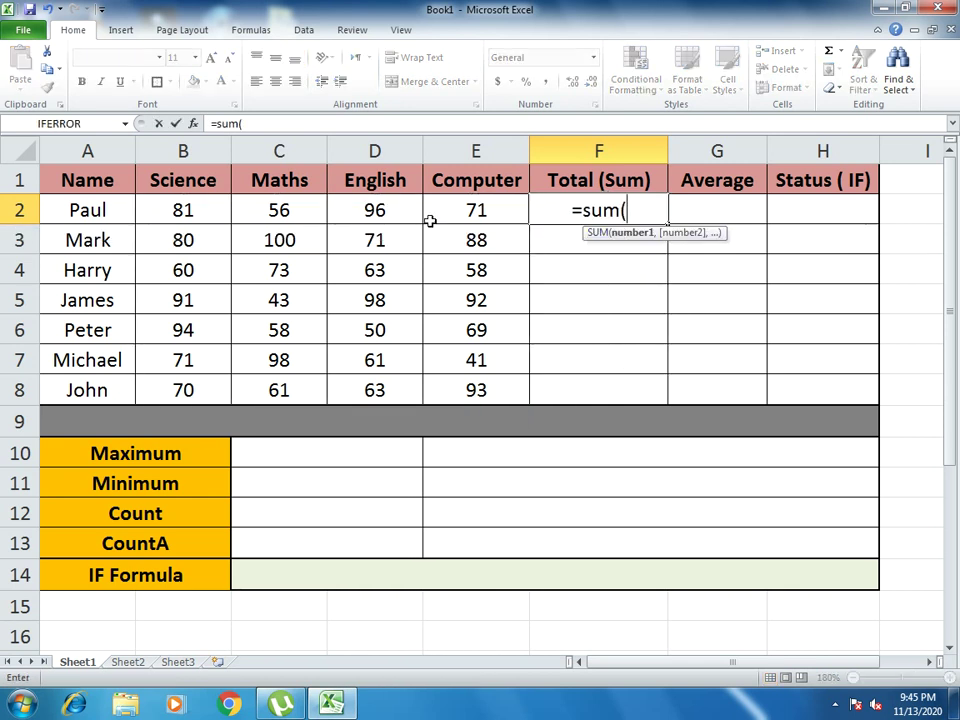
pyautogui.click(168, 211)
pyautogui.moveTo(243, 213); pyautogui.dragTo(435, 214)
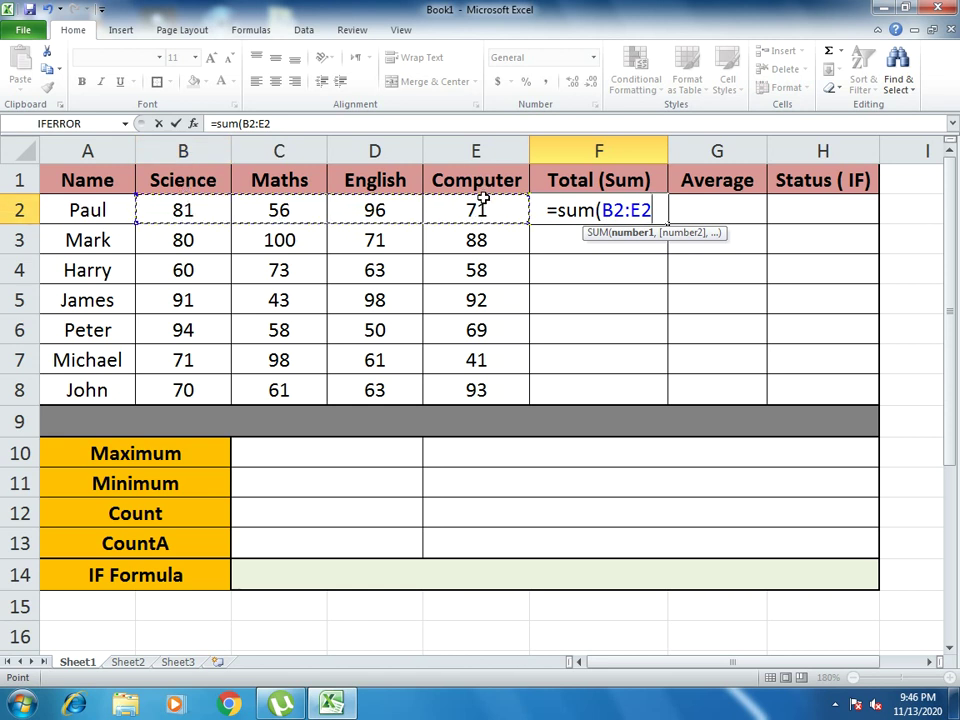
pyautogui.write(')')
pyautogui.press('Return')
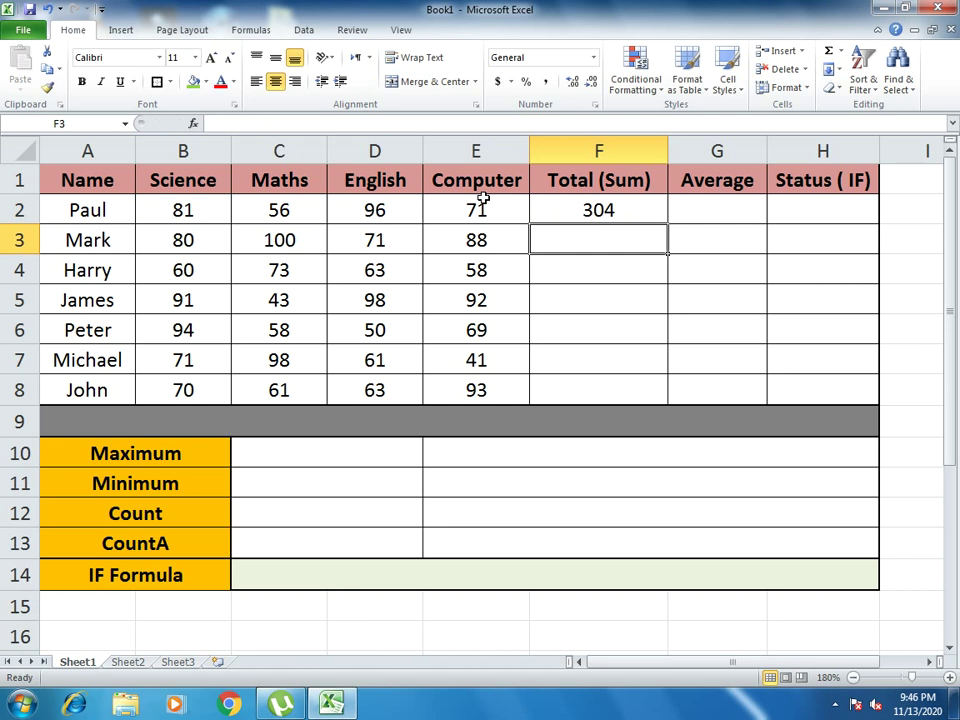
pyautogui.click(638, 210)
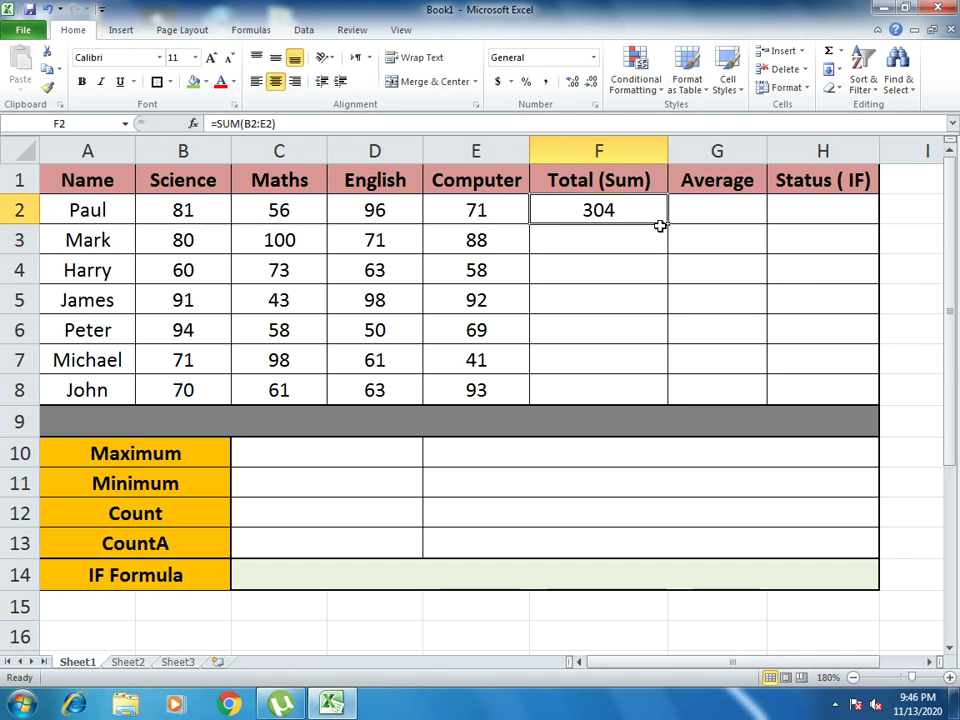
pyautogui.moveTo(668, 224); pyautogui.dragTo(656, 394)
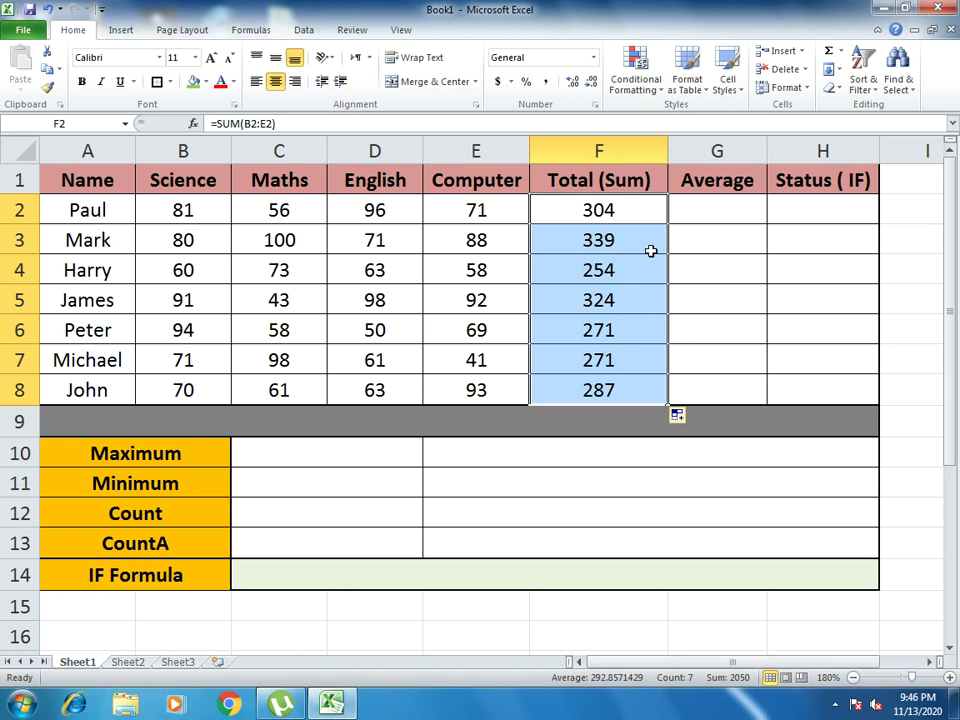
# Average each student's marks by entering =AVERAGE(B2:E2) in G2 and filling it down to G8.
pyautogui.click(720, 202)
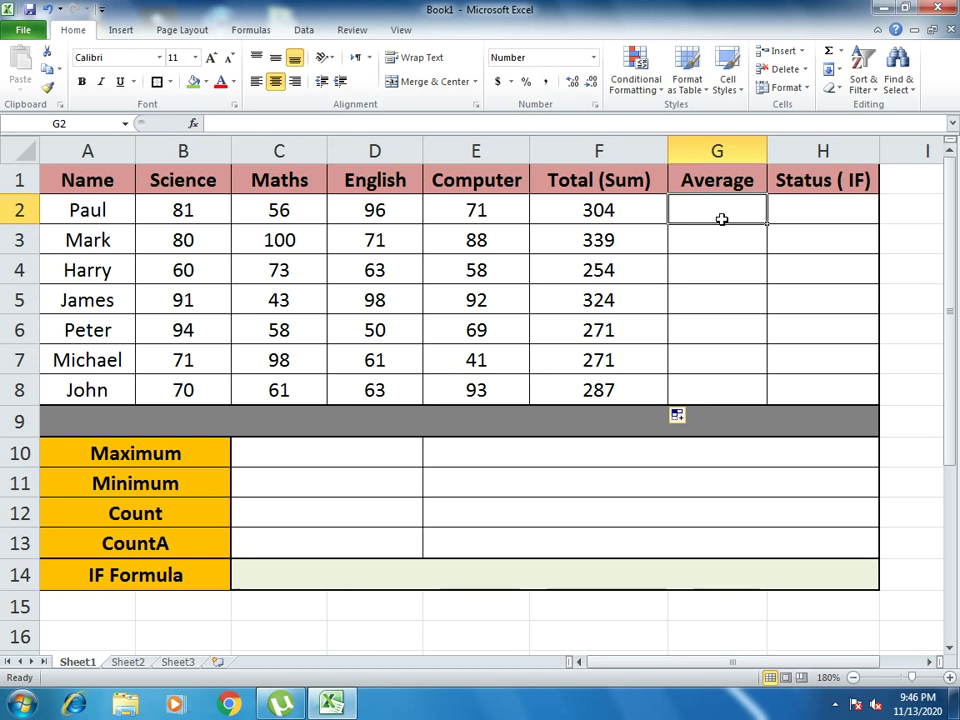
pyautogui.write('=ave')
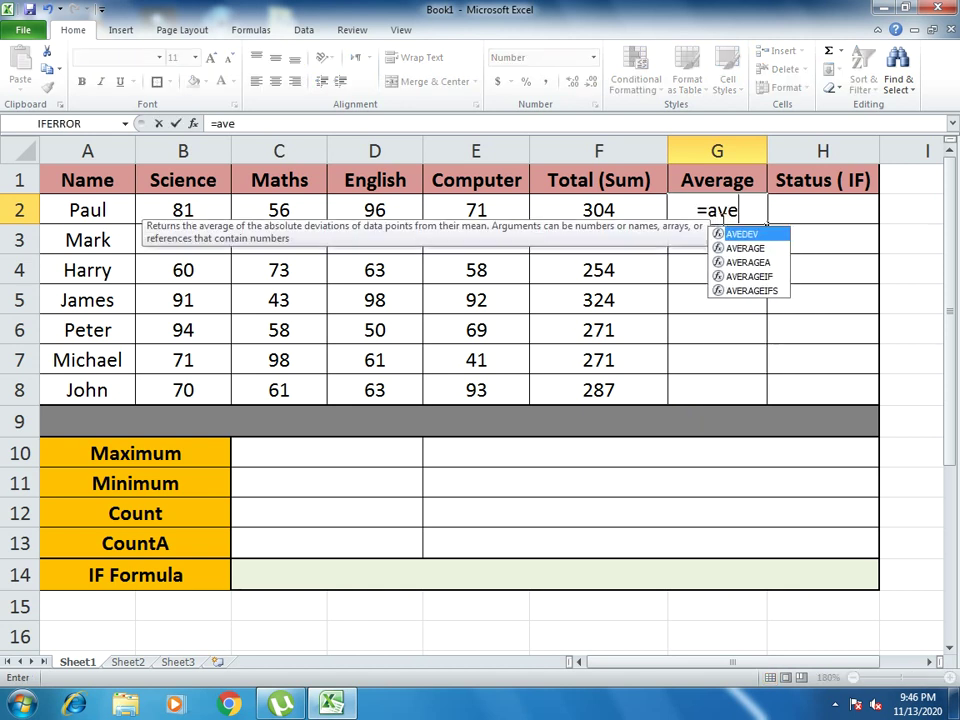
pyautogui.write('rage(')
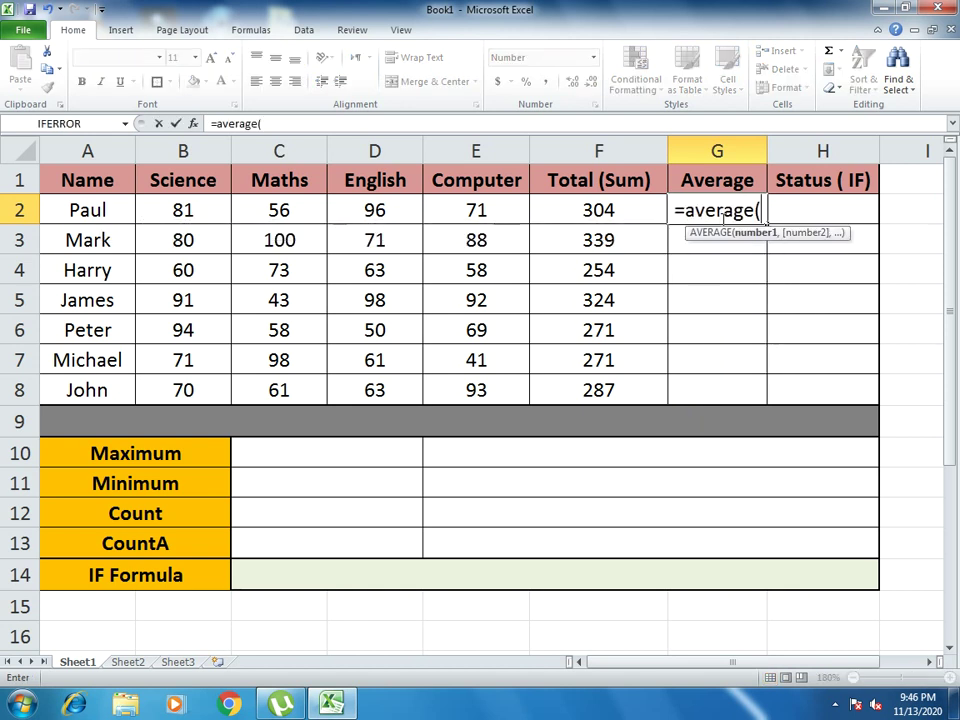
pyautogui.moveTo(178, 212); pyautogui.dragTo(450, 215)
pyautogui.write(')')
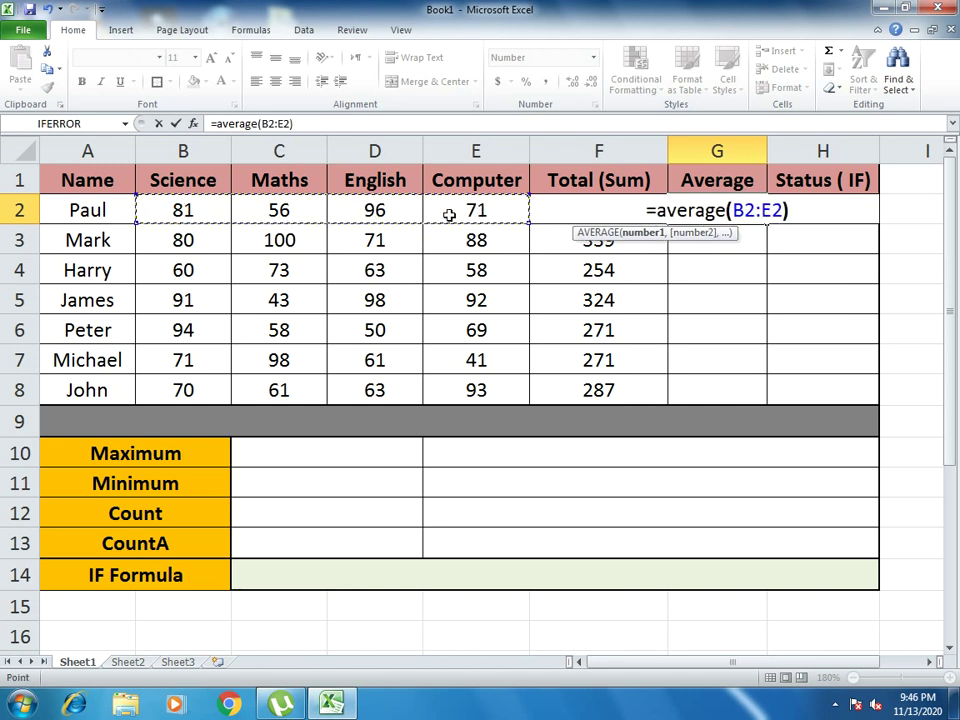
pyautogui.press('Return')
pyautogui.click(739, 213)
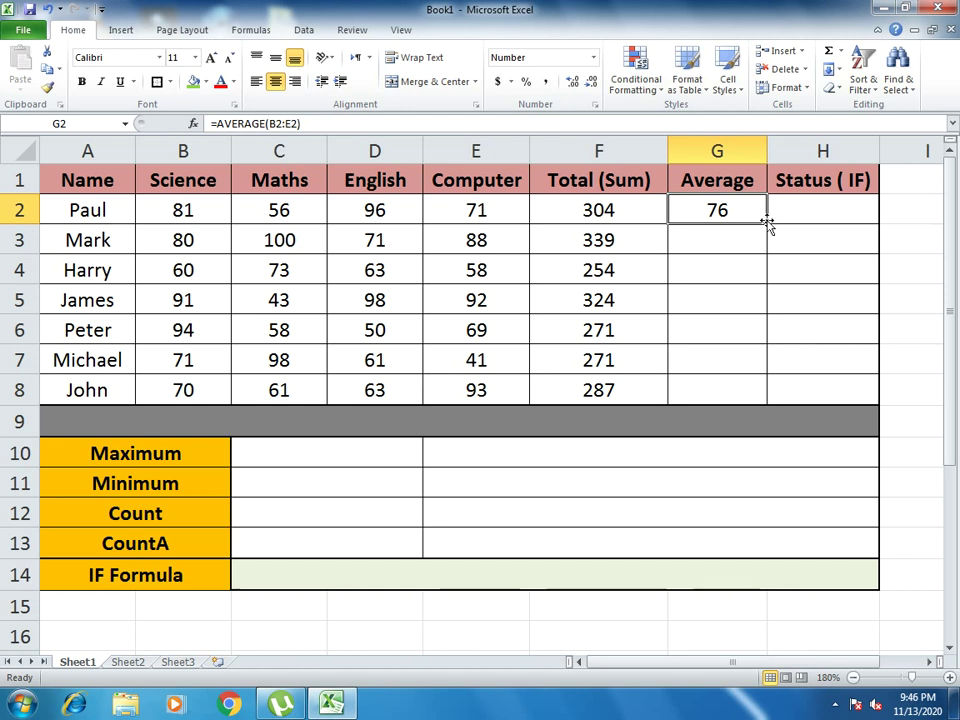
pyautogui.moveTo(768, 223); pyautogui.dragTo(752, 398)
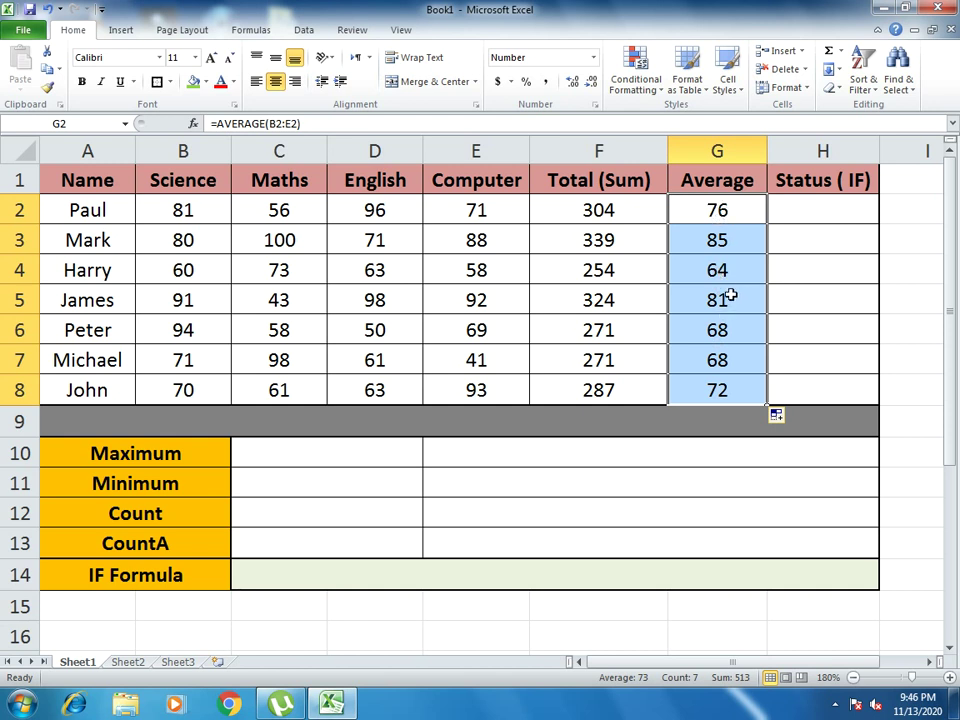
# Grade the first student's average in H2 with =IF(G2>=90,"A",IF(G2>=80,"B",IF(G2>=70,"C",IF(G2>=60,"D","F")))).
pyautogui.click(821, 200)
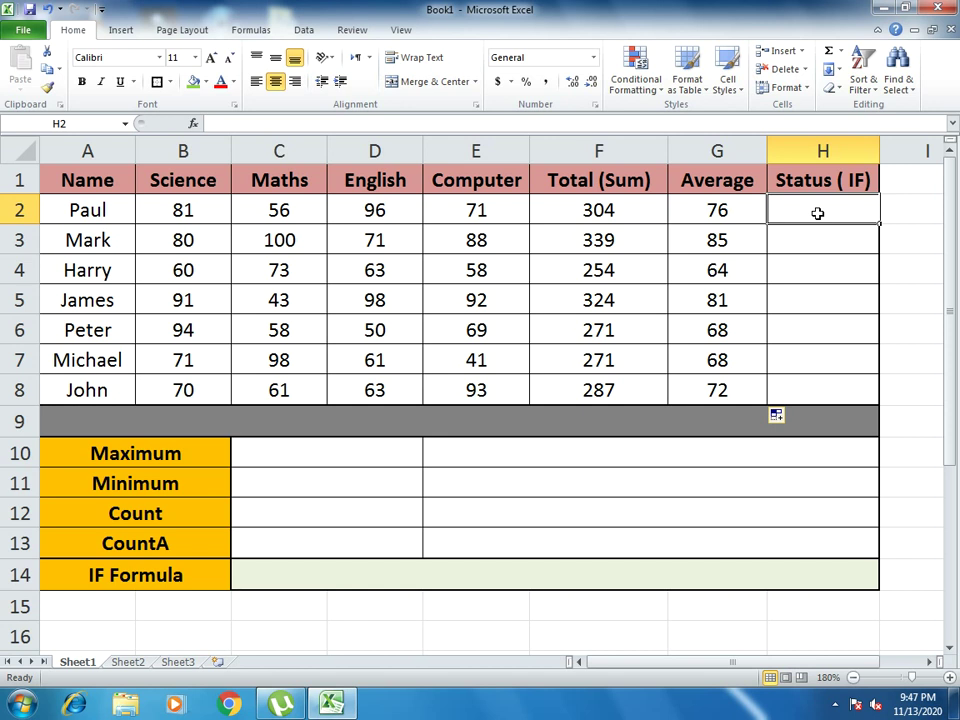
pyautogui.write('=if')
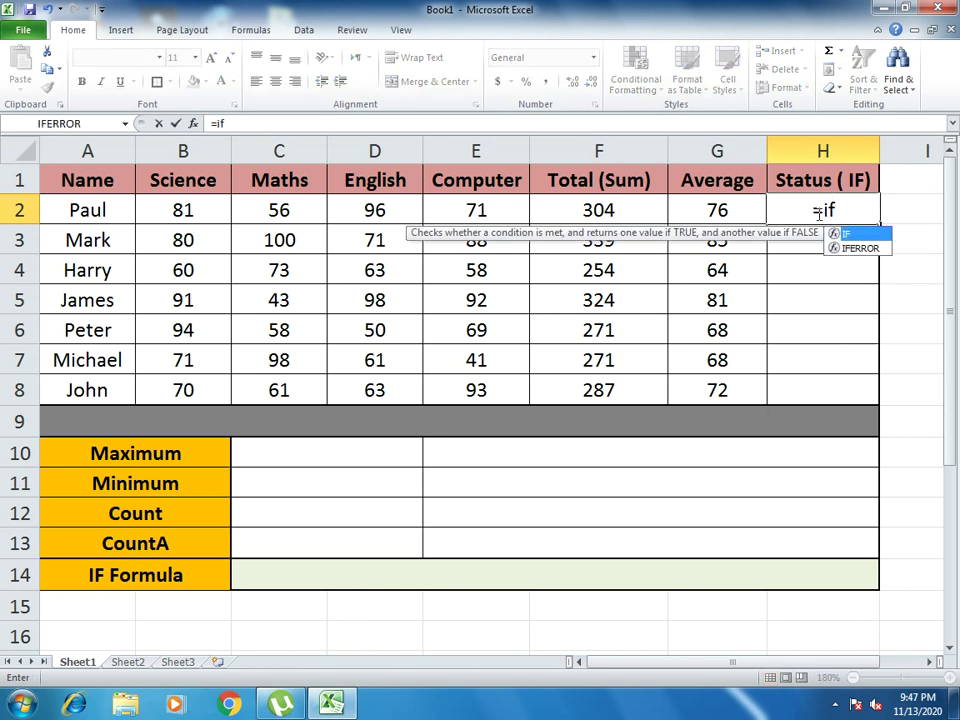
pyautogui.write('(')
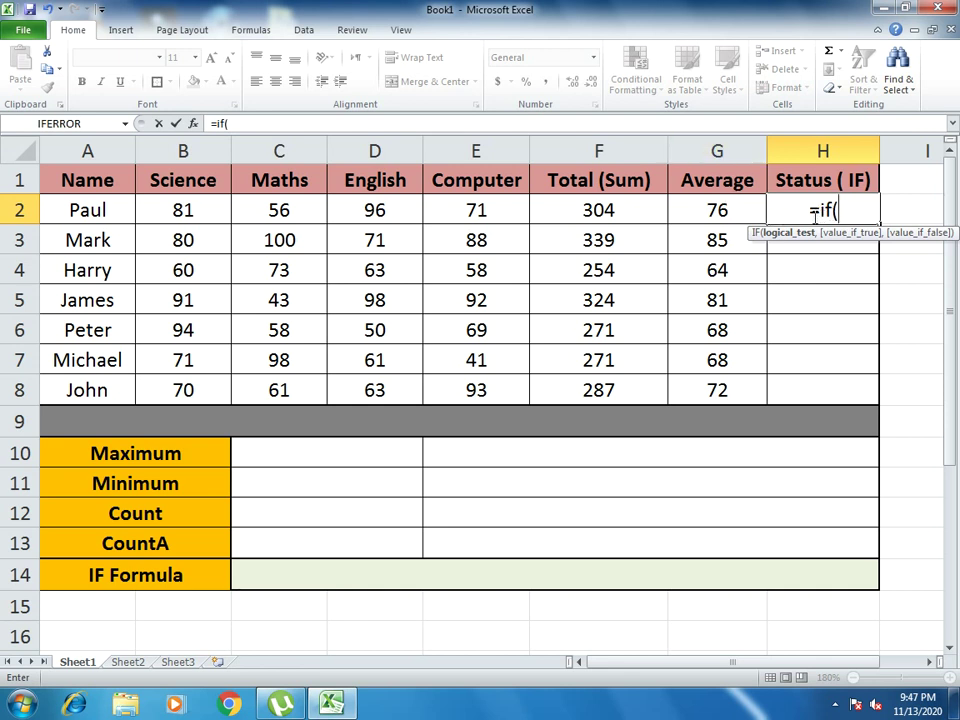
pyautogui.click(731, 213)
pyautogui.write('>=9')
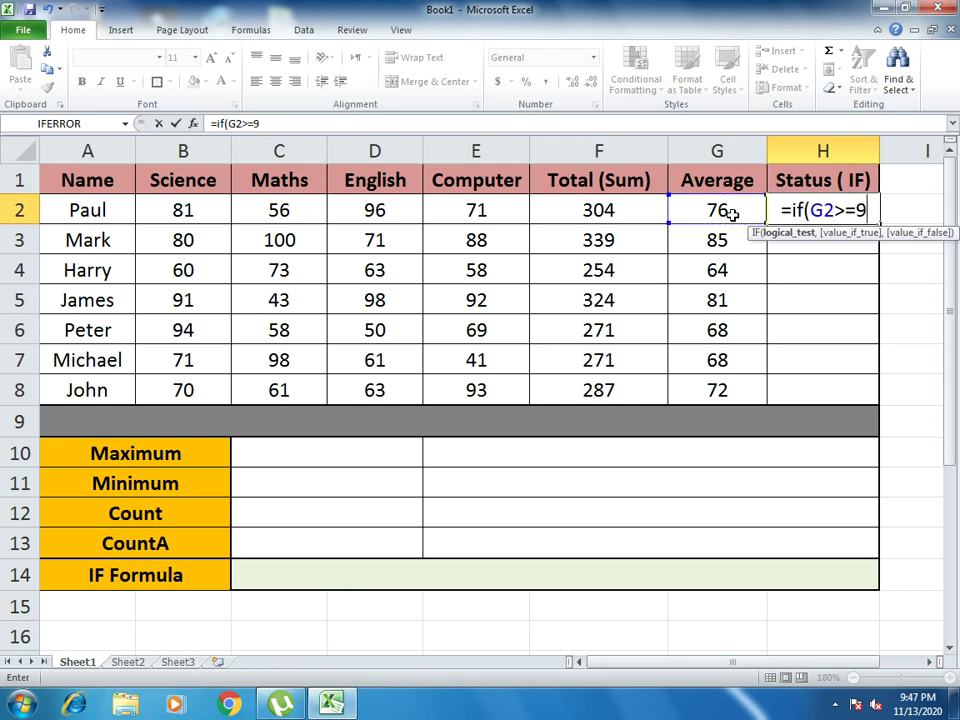
pyautogui.write('0,"A')
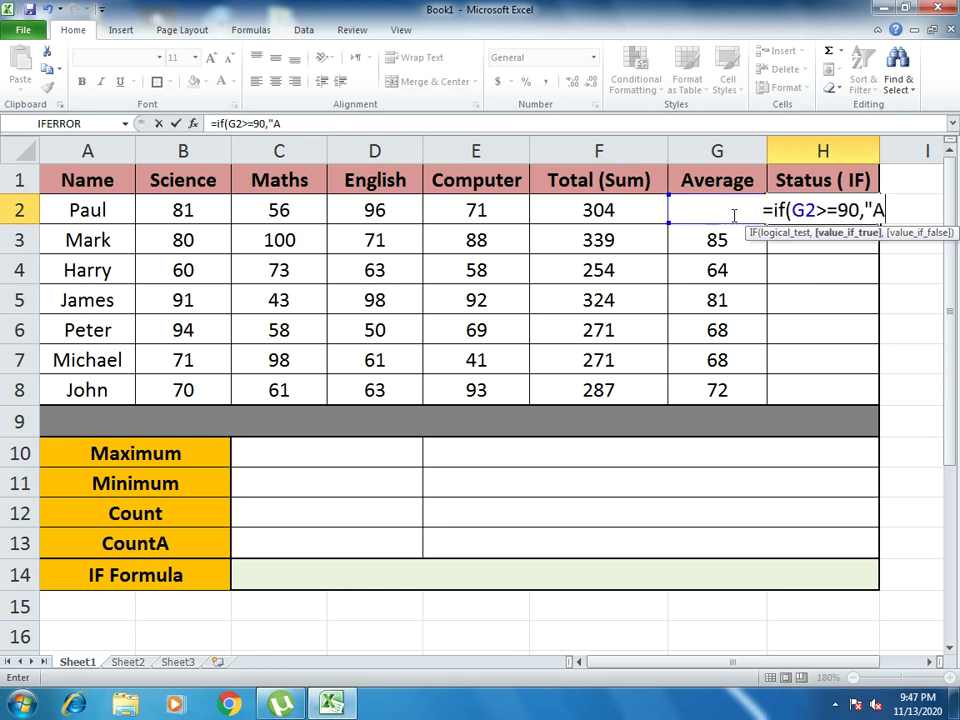
pyautogui.write('",')
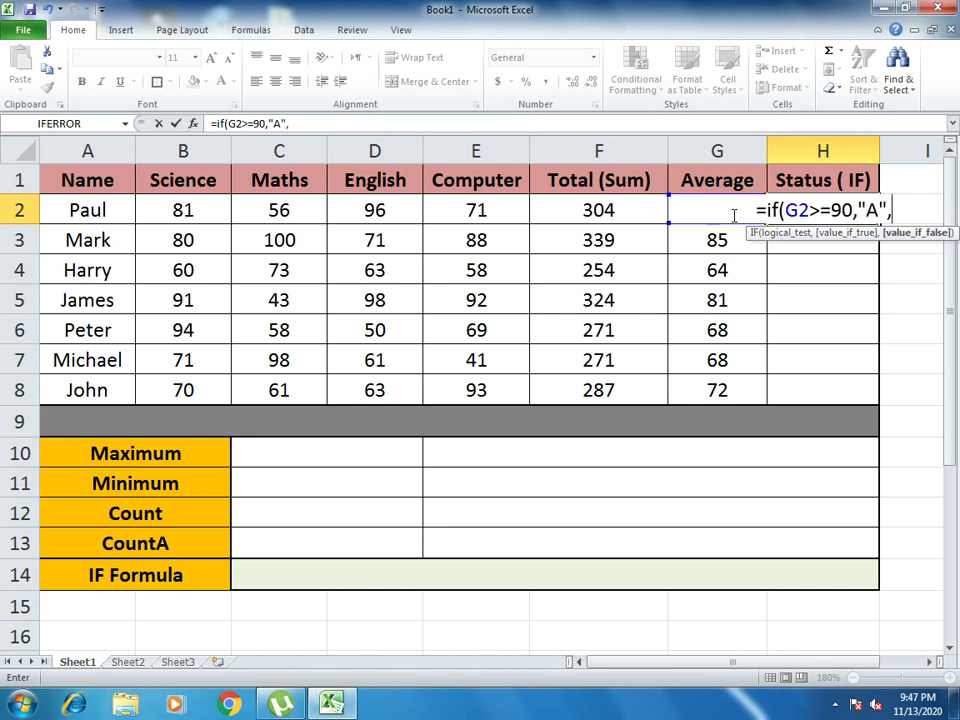
pyautogui.write('if(')
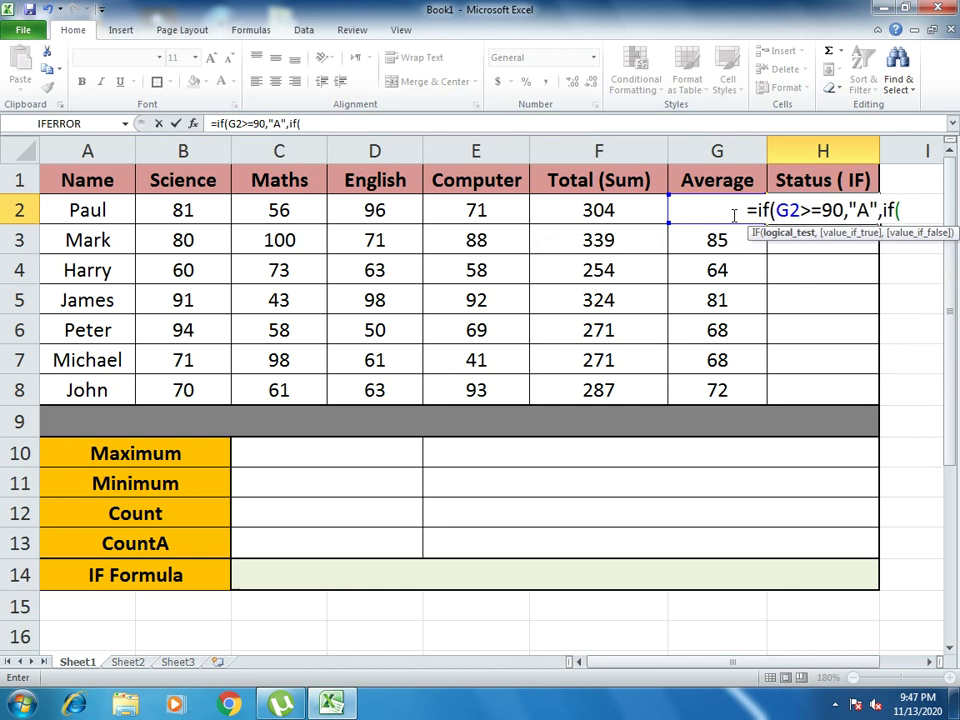
pyautogui.write('G2')
pyautogui.write('>=8')
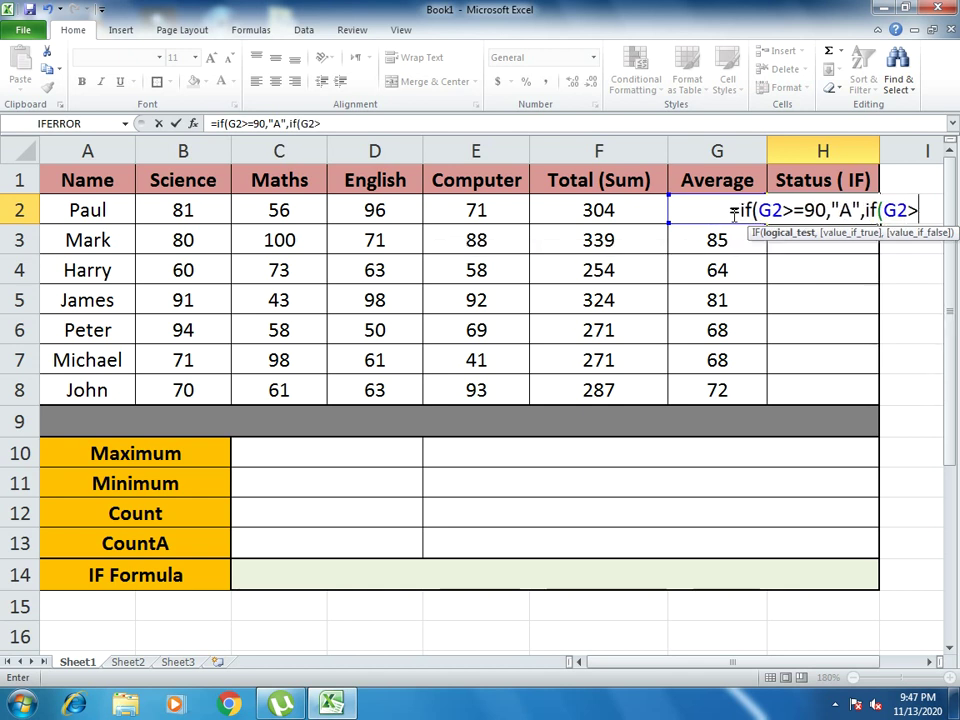
pyautogui.write('0,"')
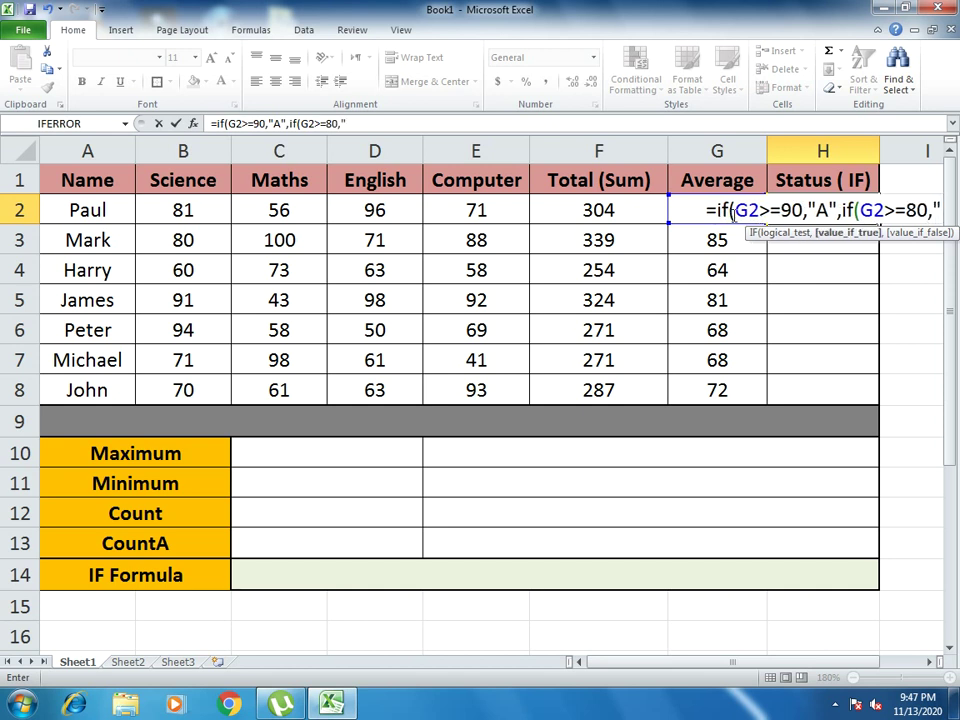
pyautogui.write('B')
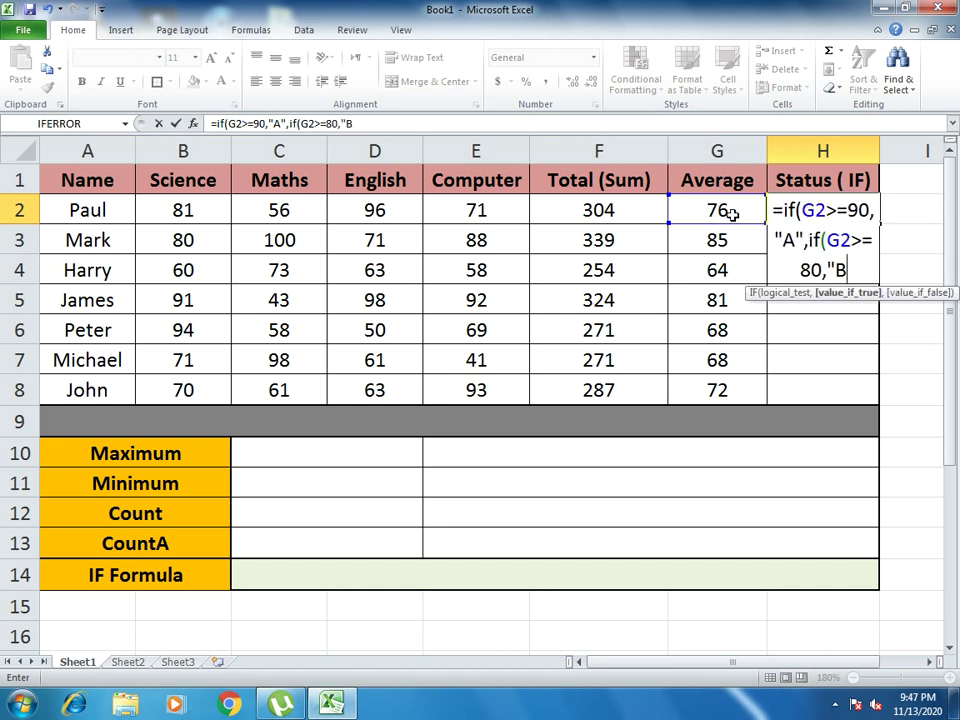
pyautogui.write('",if(')
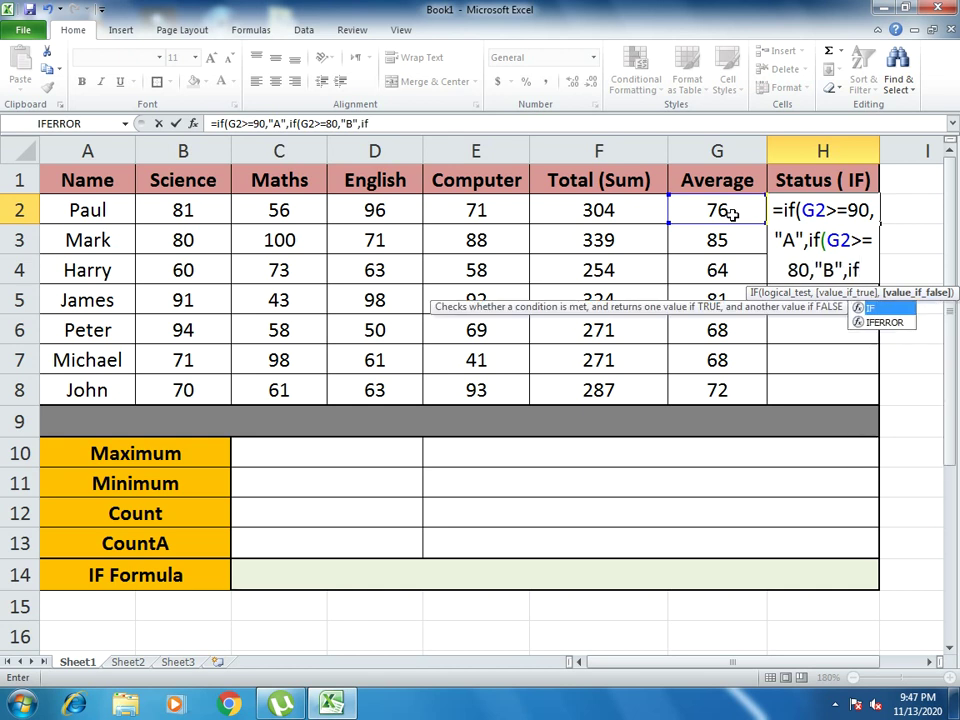
pyautogui.write('G2>')
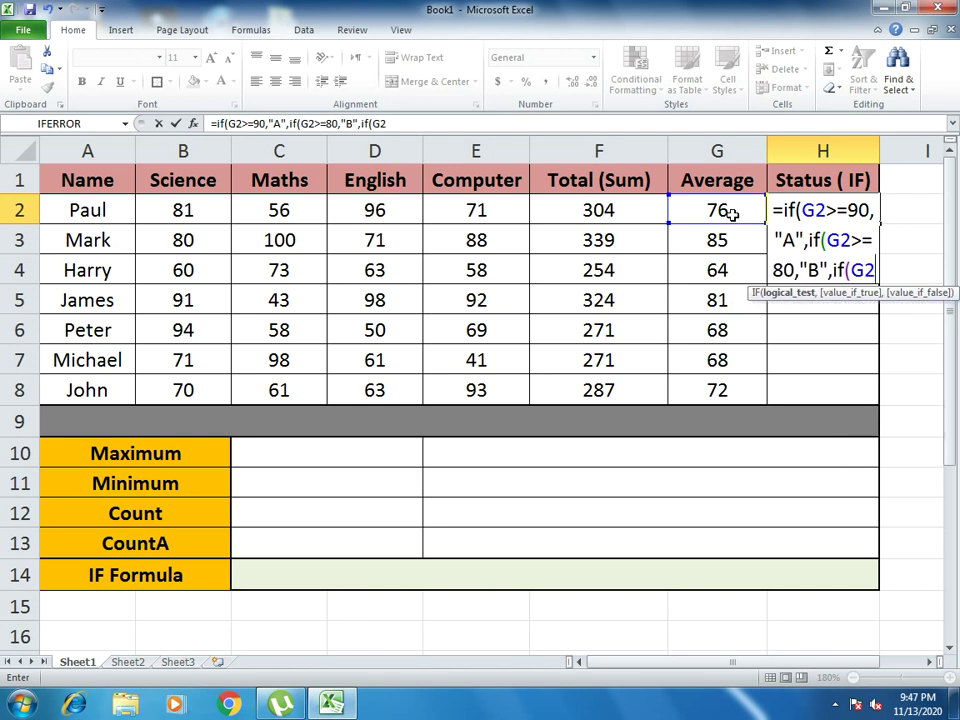
pyautogui.write('=')
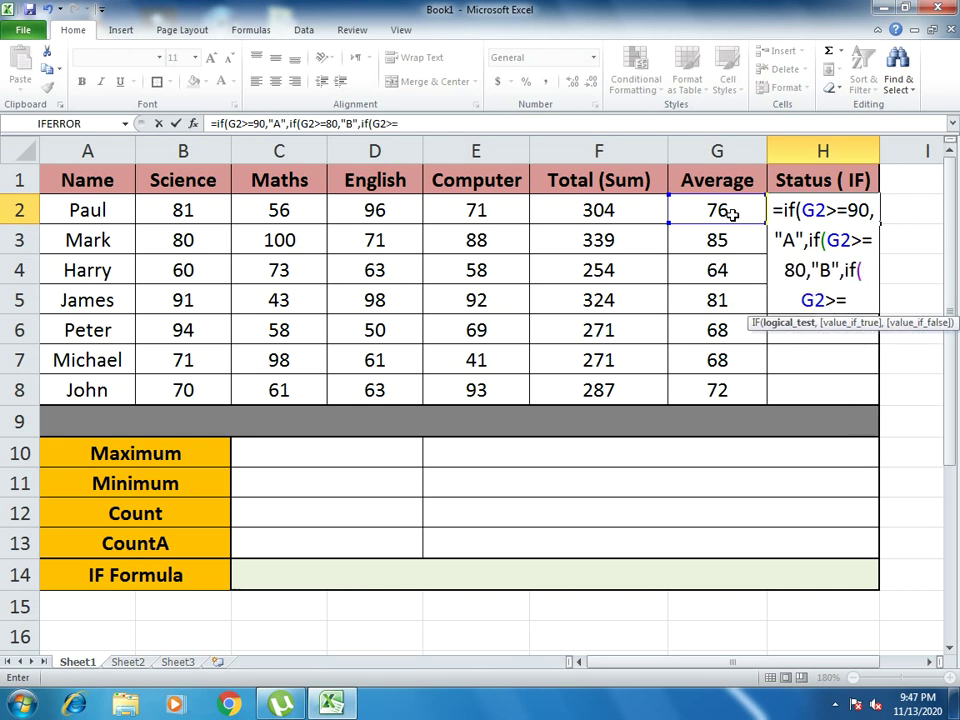
pyautogui.write('7')
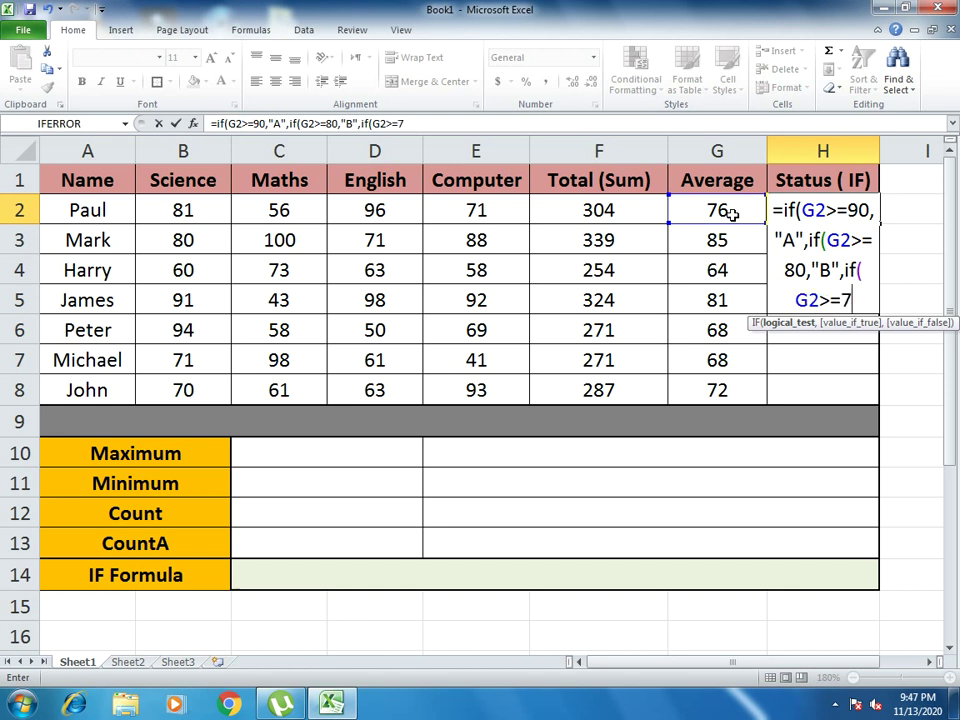
pyautogui.write('0,"D')
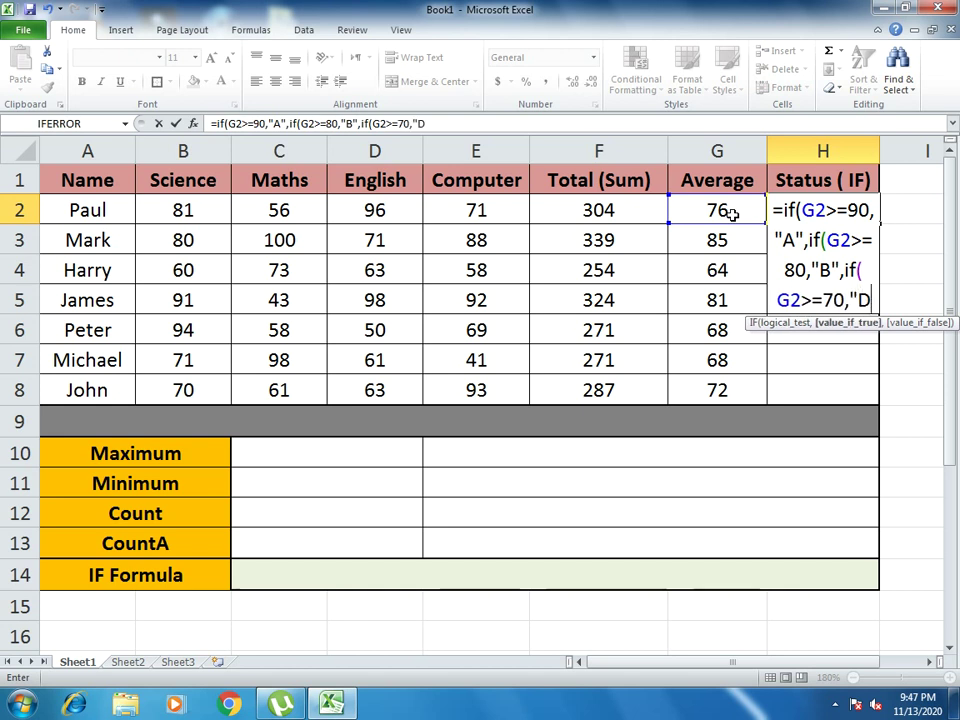
pyautogui.press('BackSpace')
pyautogui.write('C')
pyautogui.write('",if(')
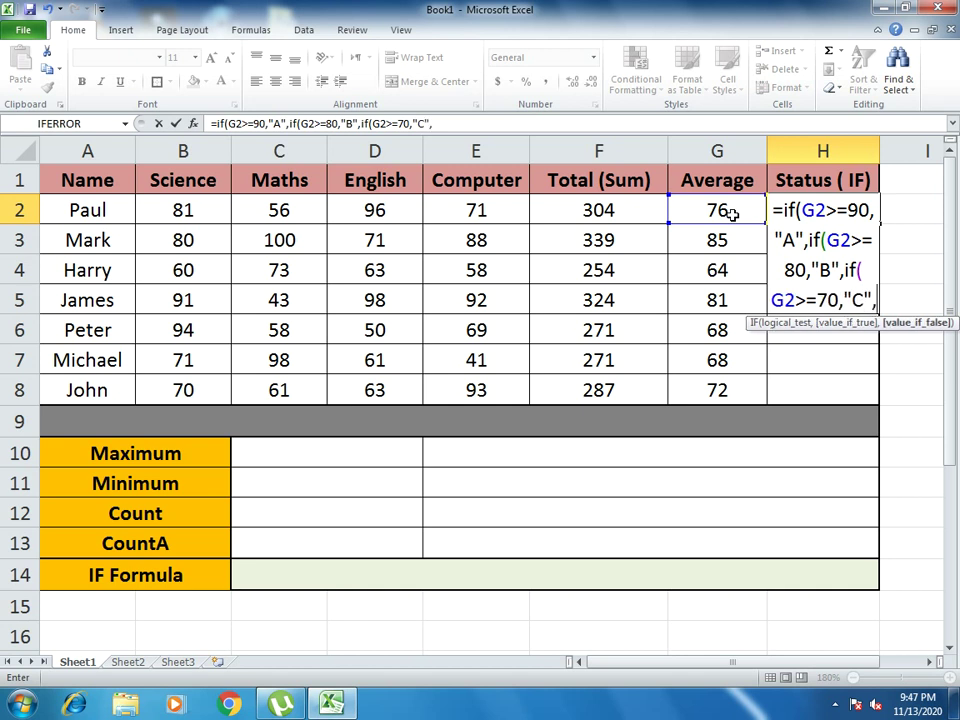
pyautogui.write('G2>=')
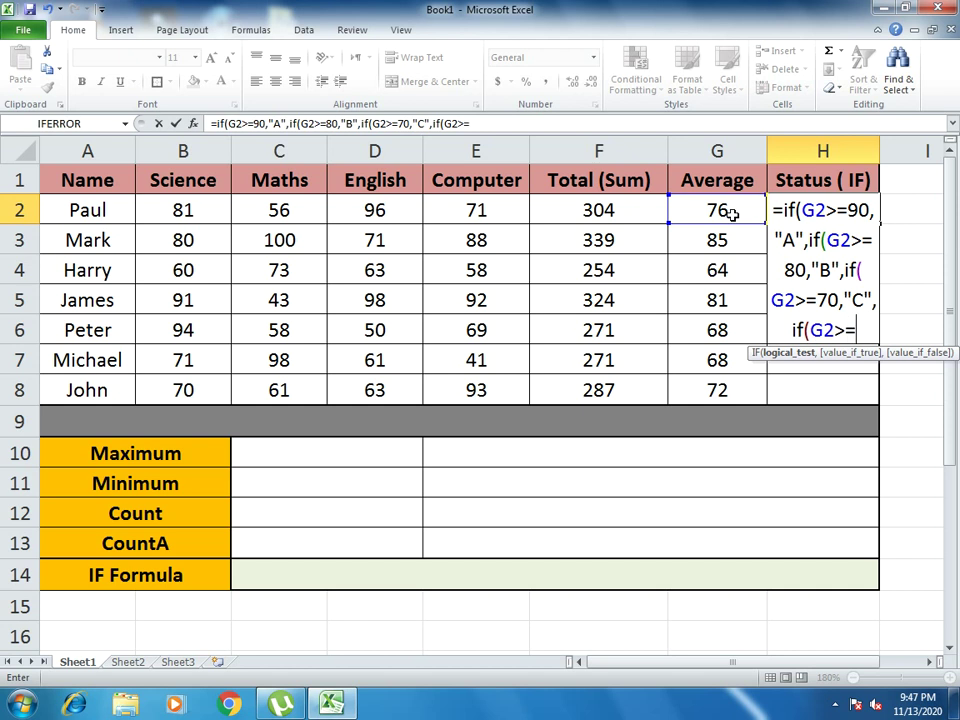
pyautogui.write('60,')
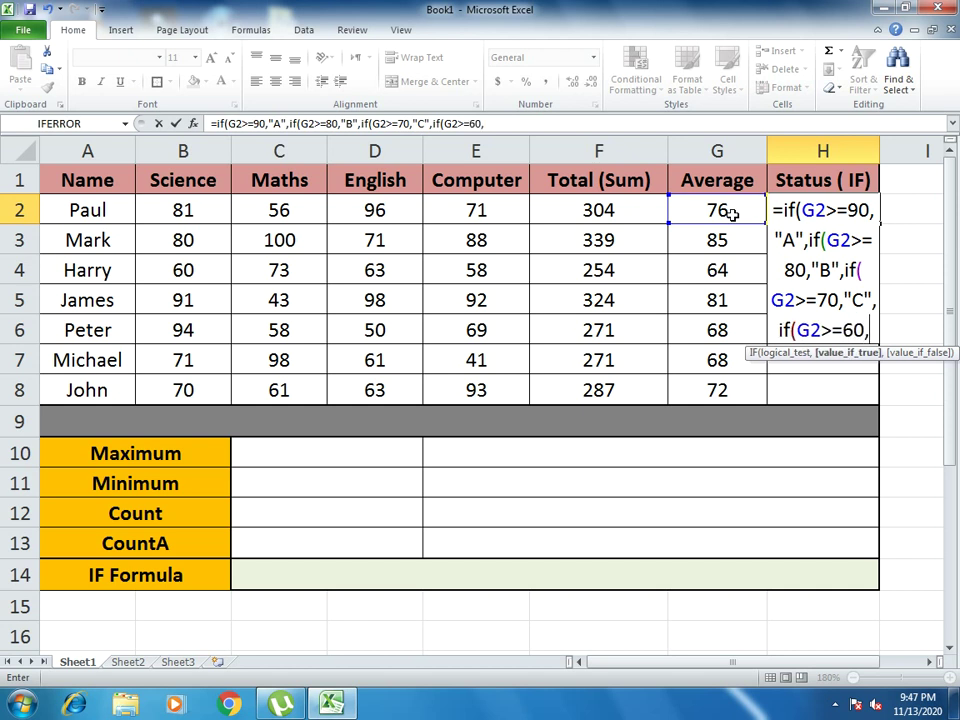
pyautogui.write('"D"')
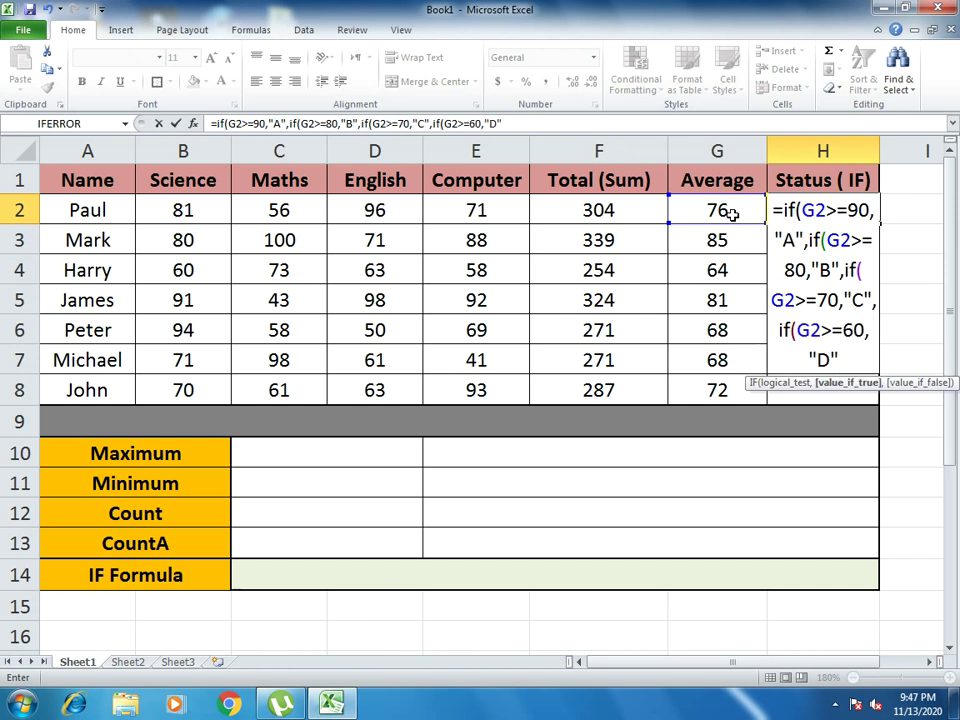
pyautogui.write('F"')
pyautogui.press('BackSpace')
pyautogui.press('BackSpace')
pyautogui.write(',"F')
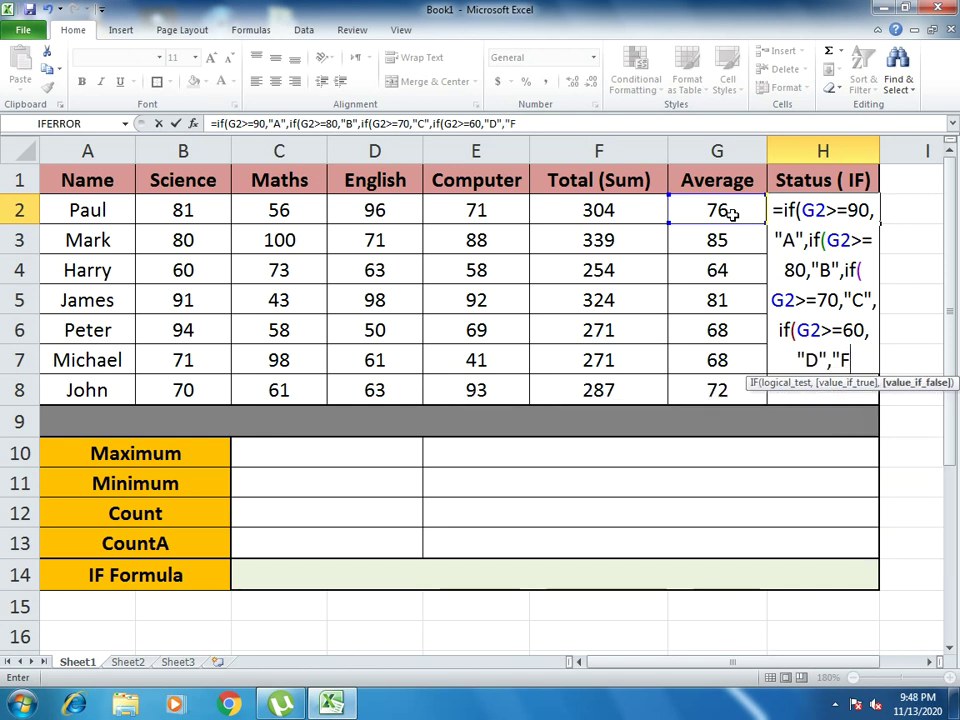
pyautogui.write('"))')
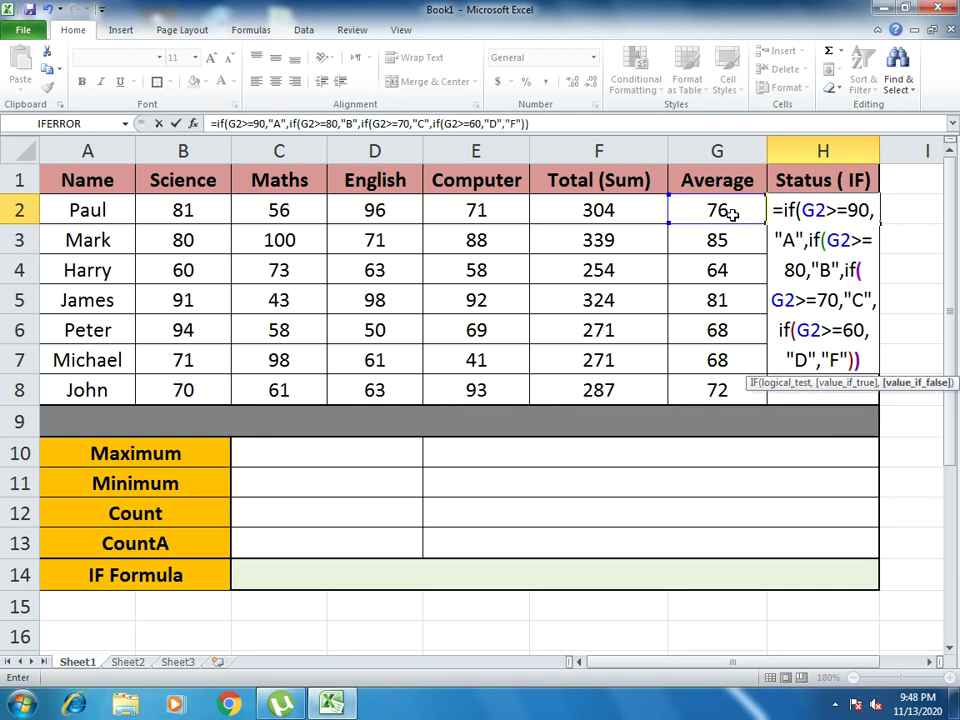
pyautogui.write('))')
pyautogui.press('Return')
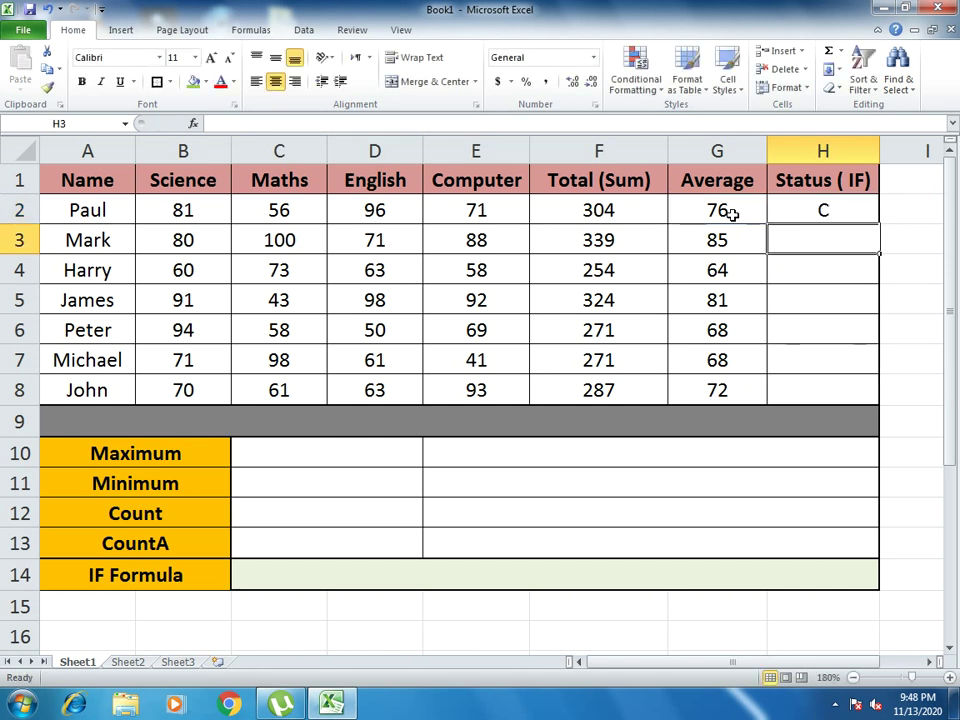
# Fill the nested IF formula from H2 down the Status column to H8.
pyautogui.click(795, 200)
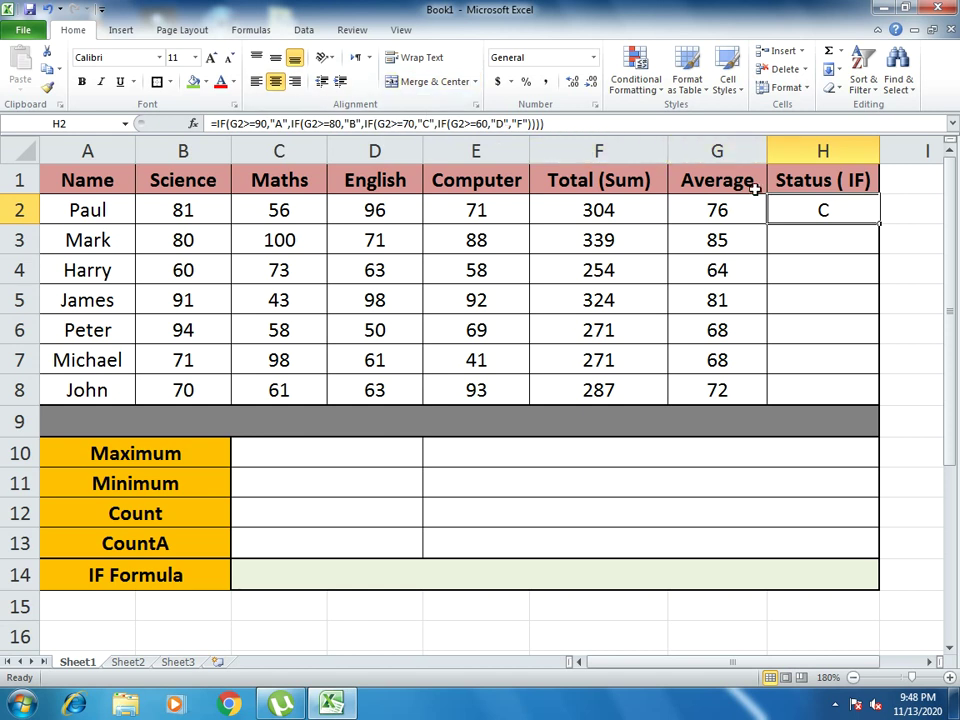
pyautogui.doubleClick(876, 228)
pyautogui.moveTo(874, 242); pyautogui.dragTo(868, 276)
pyautogui.click(850, 217)
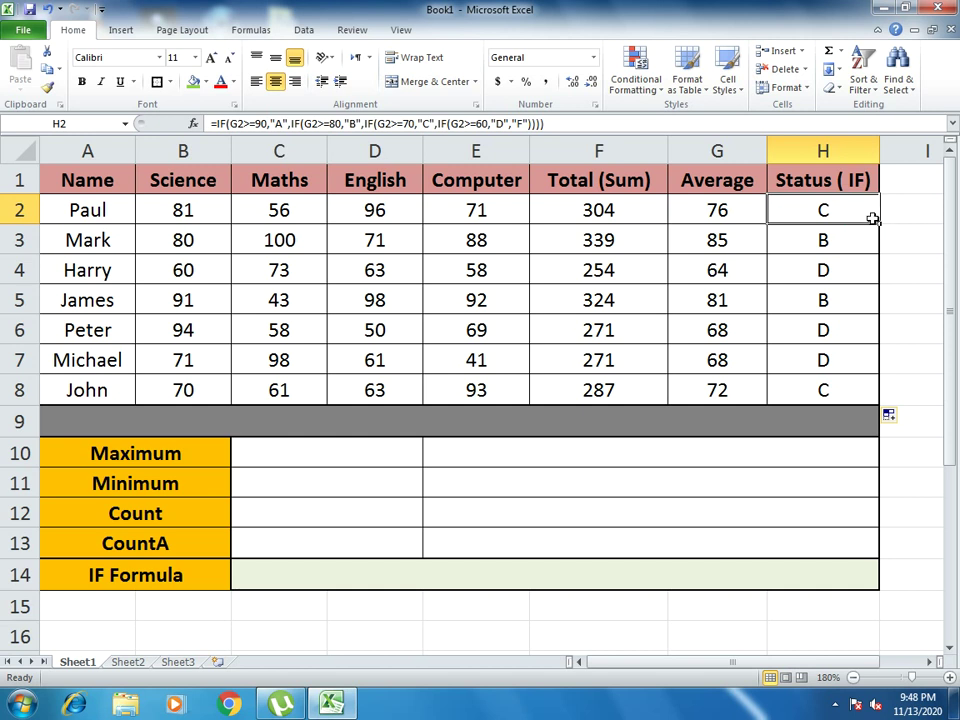
pyautogui.moveTo(881, 228); pyautogui.dragTo(868, 396)
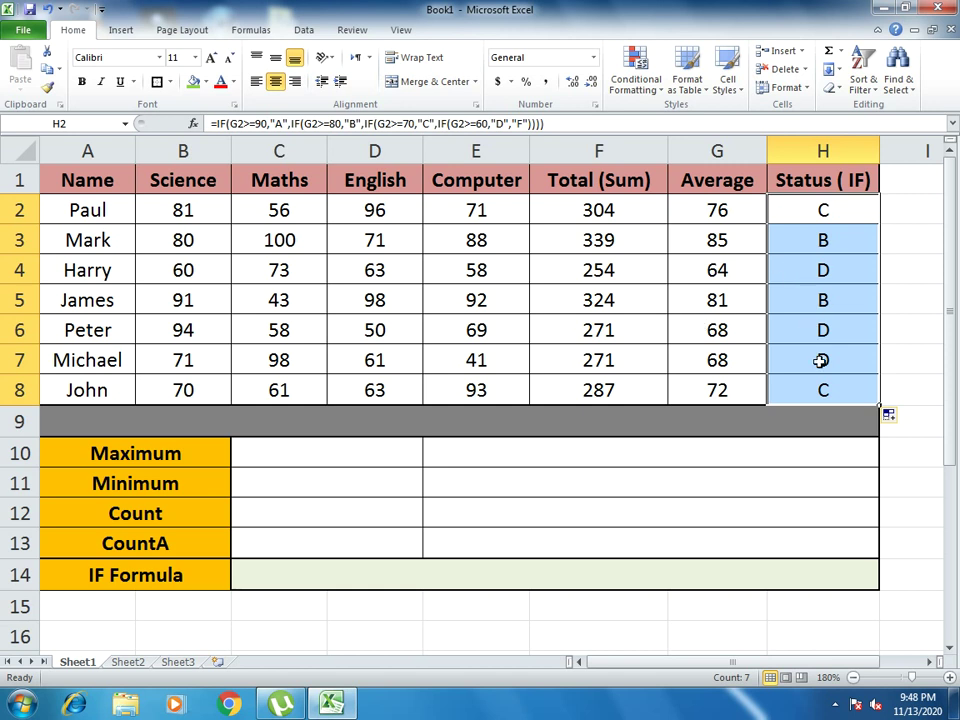
# Overwrite the average in G2 with 91 to test the Status formula.
pyautogui.click(719, 210)
pyautogui.write('91')
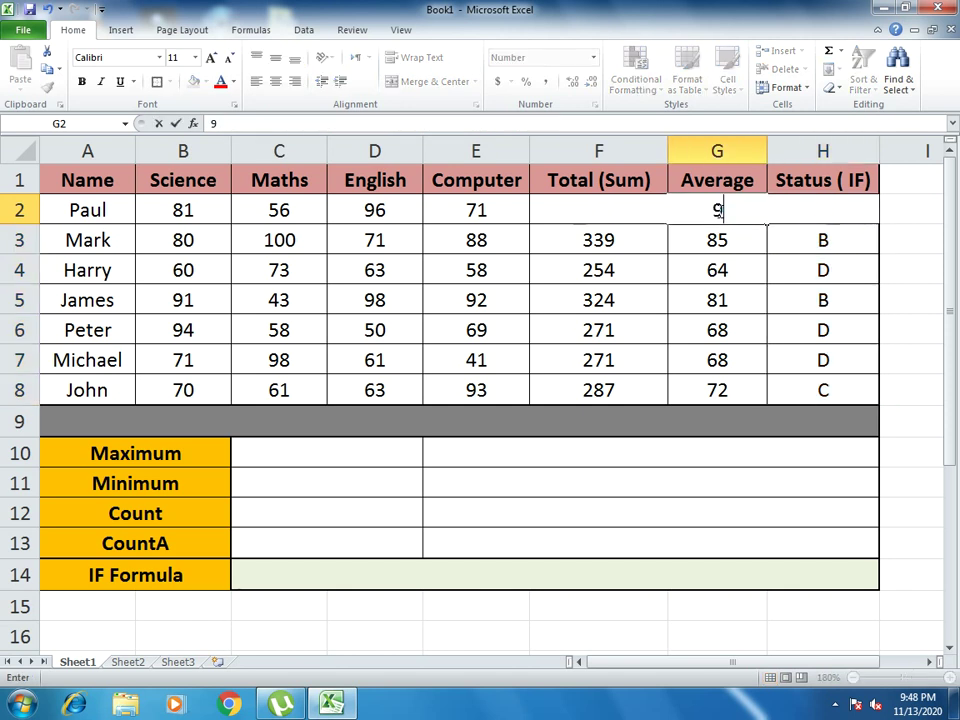
pyautogui.press('Return')
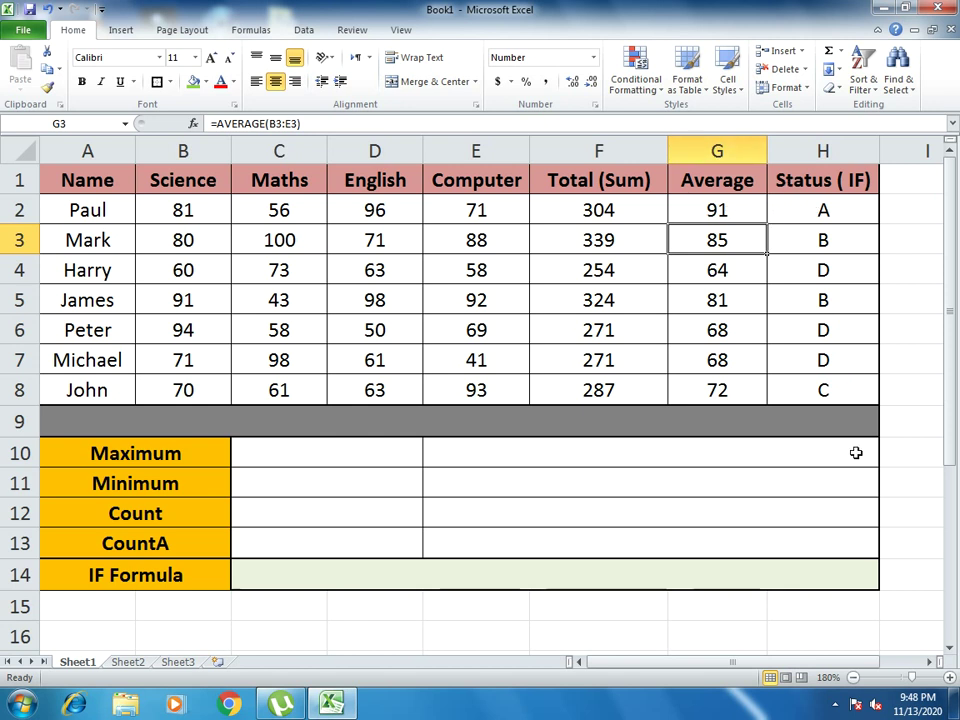
# Copy the IF formula from H2 and paste it as text, preceded by an apostrophe, into the IF Formula cell C14.
pyautogui.click(807, 210)
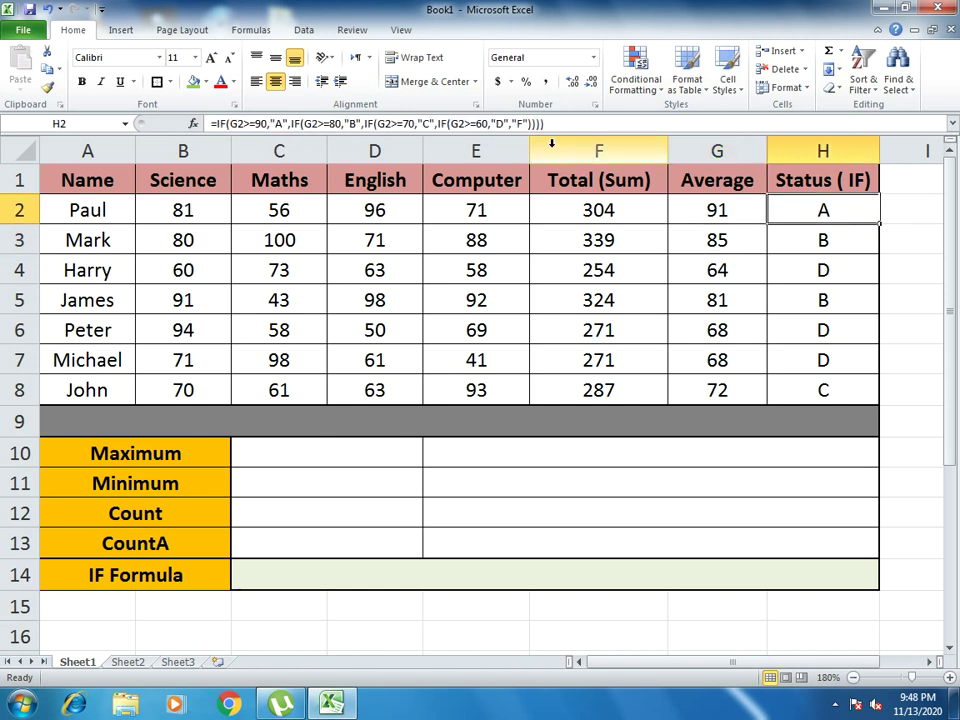
pyautogui.tripleClick(576, 126)
pyautogui.hotkey('ctrl', 'c')
pyautogui.press('Escape')
pyautogui.click(557, 562)
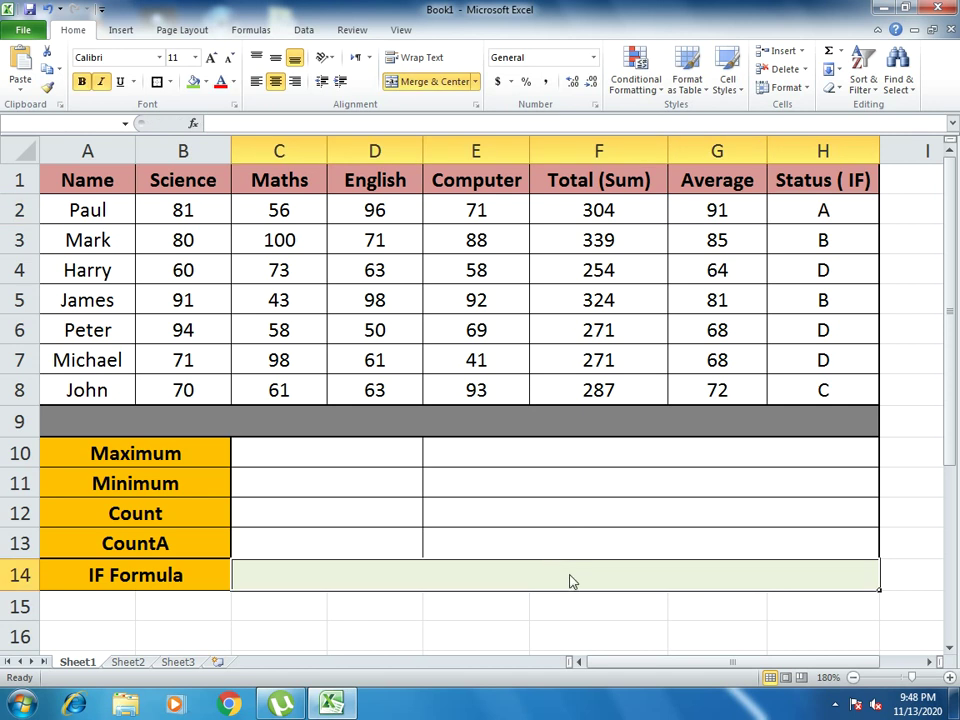
pyautogui.hotkey('ctrl', 'v')
pyautogui.press('Escape')
pyautogui.write("'")
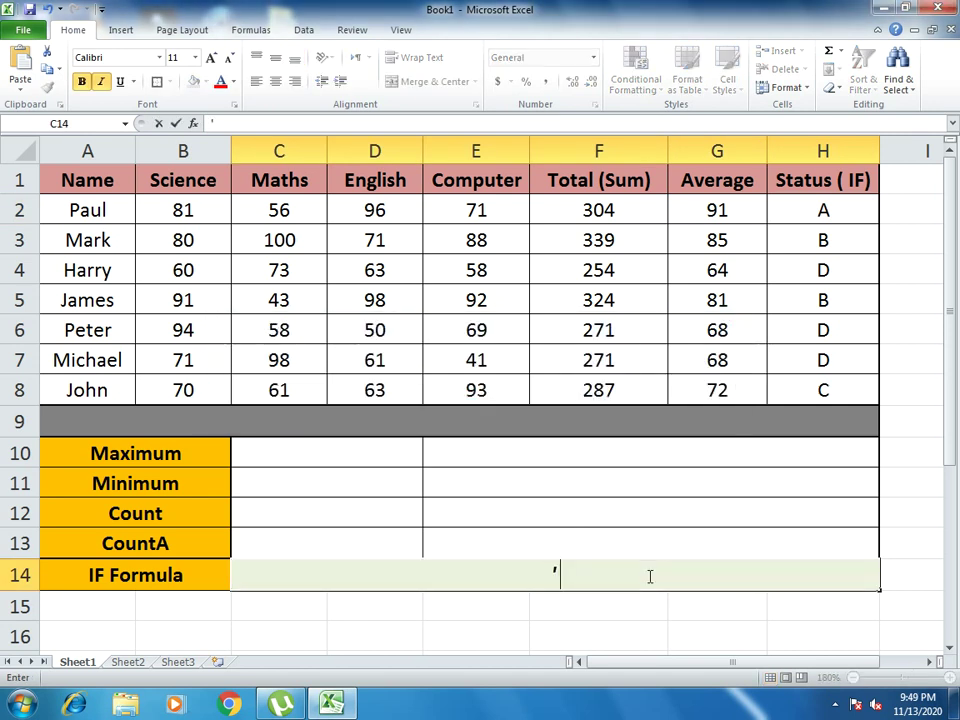
pyautogui.hotkey('ctrl', 'v')
pyautogui.press('Return')
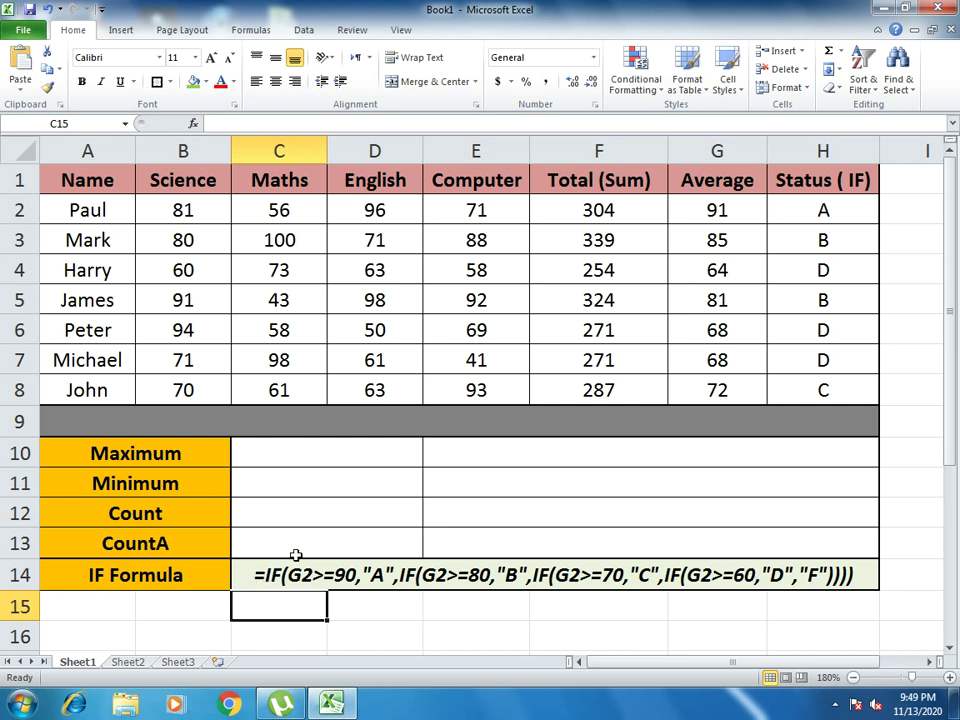
pyautogui.click(272, 577)
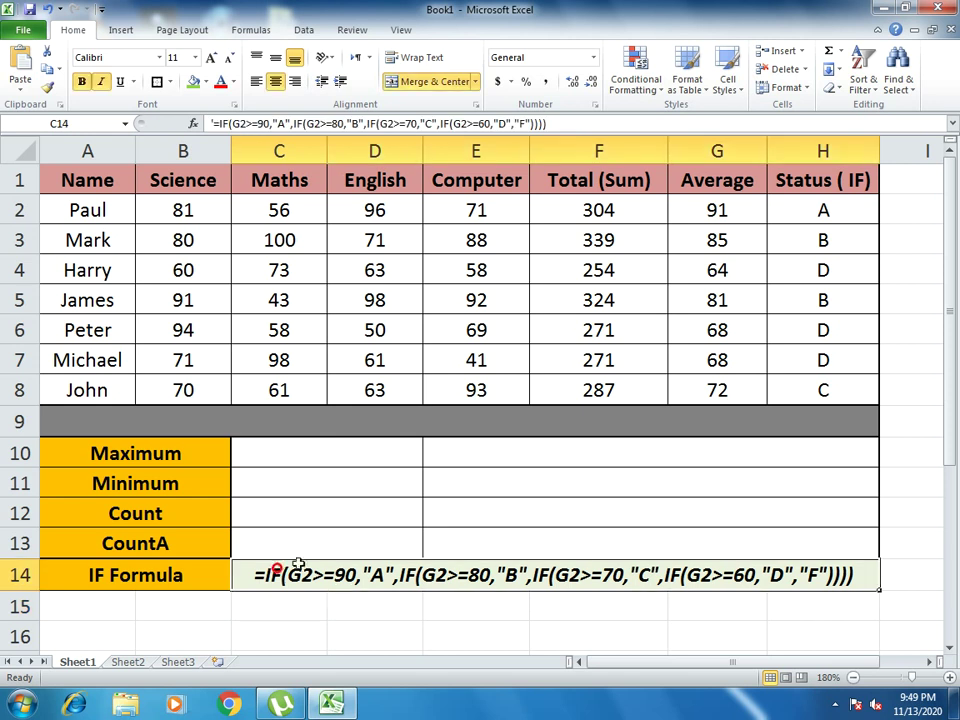
pyautogui.click(886, 489)
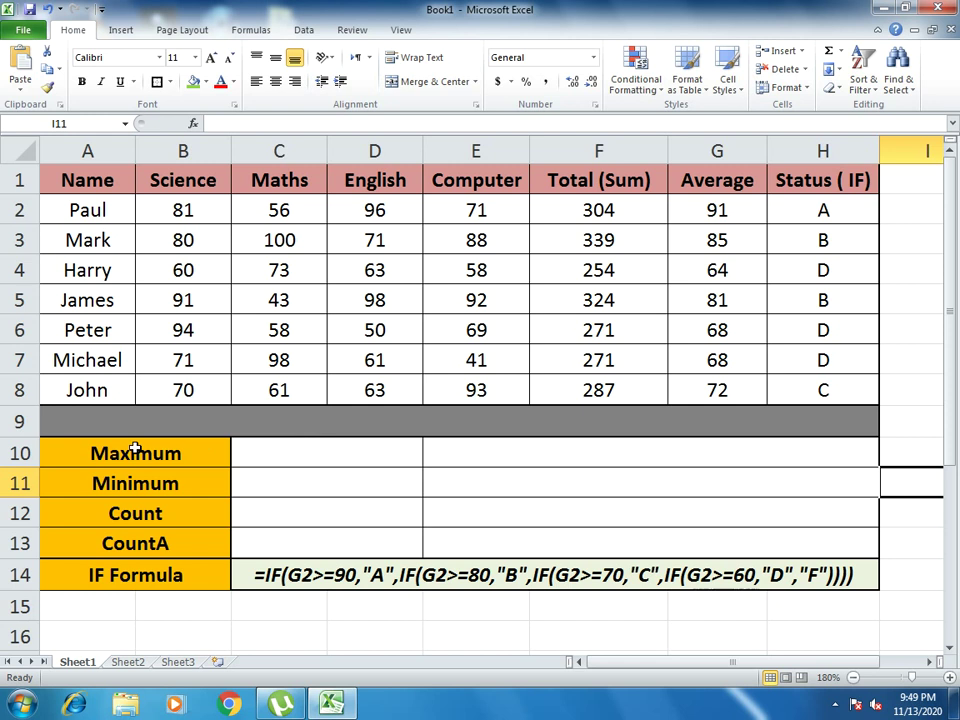
# Find the highest mark in the Maximum cell C10 with =MAX(B2:E8), covering all four subjects.
pyautogui.click(252, 455)
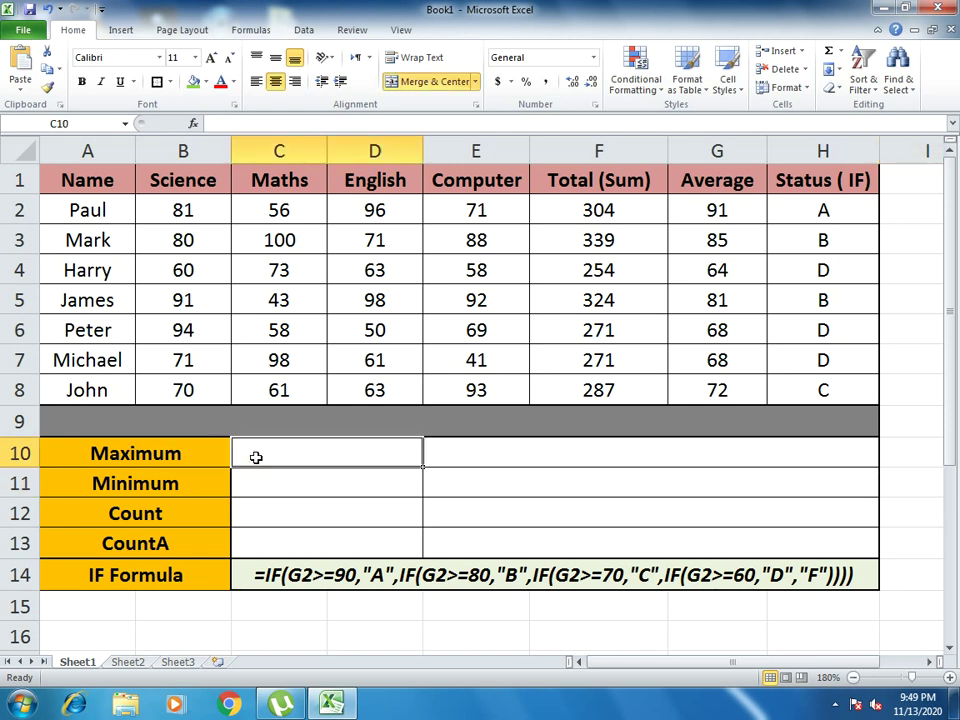
pyautogui.write('=')
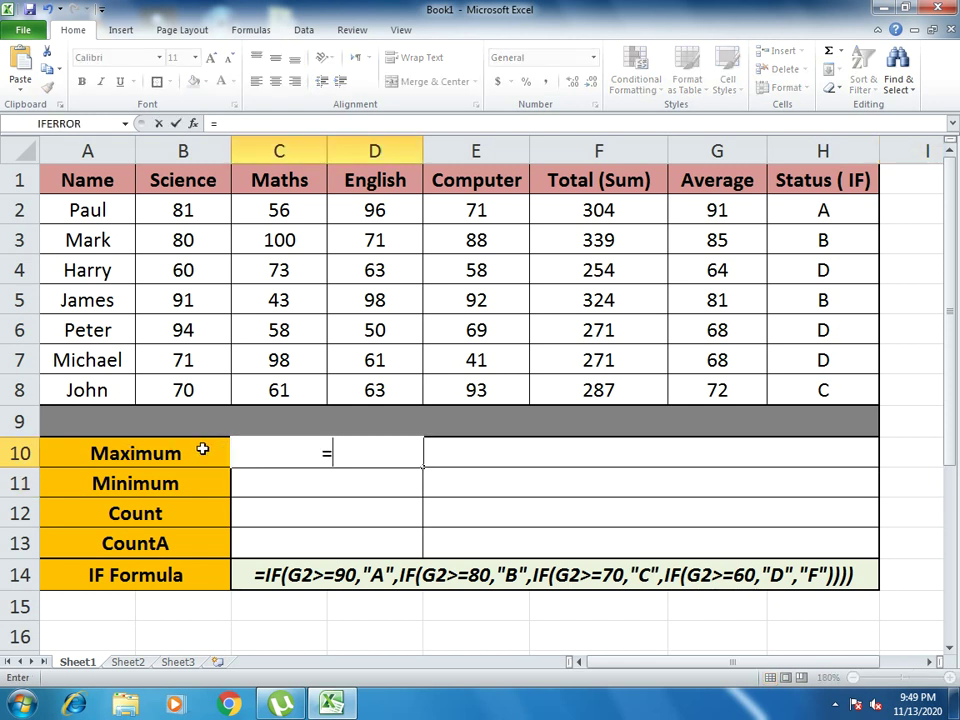
pyautogui.write('ma')
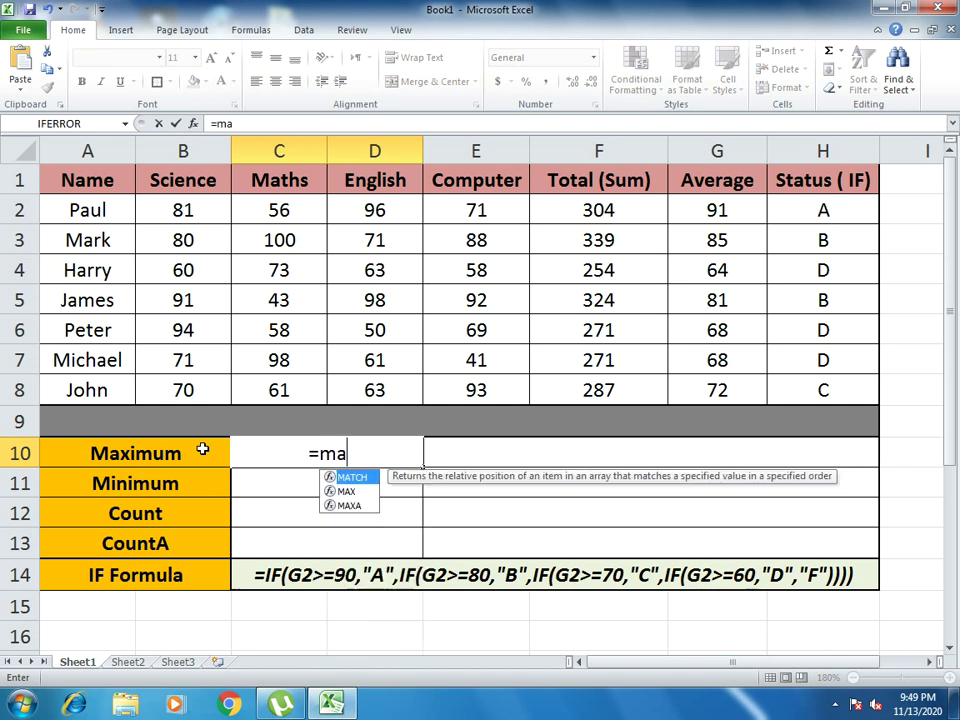
pyautogui.write('x(')
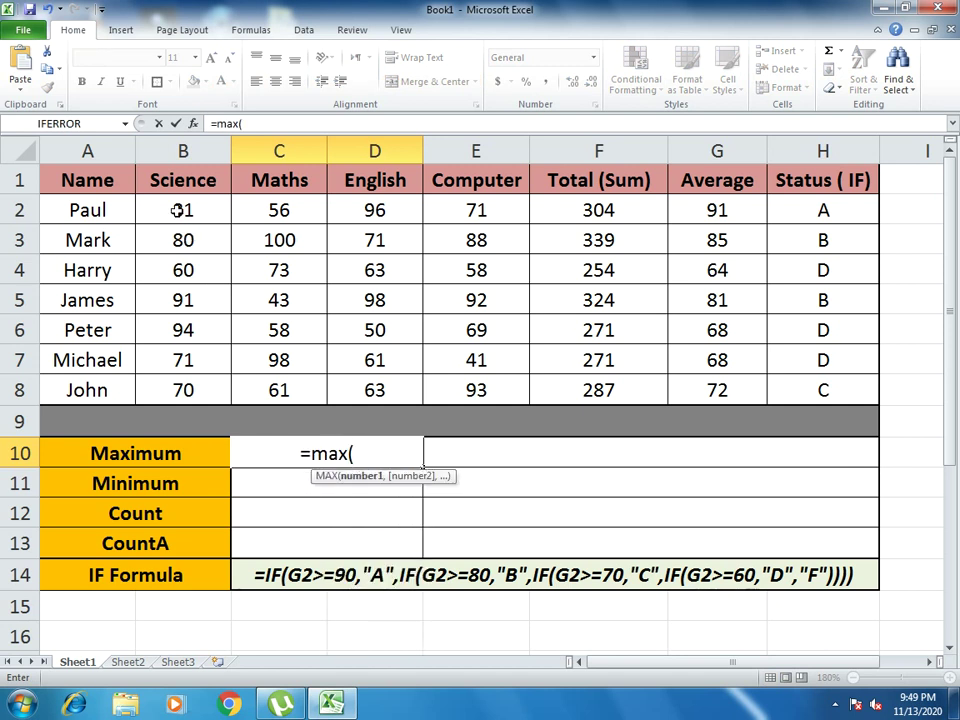
pyautogui.moveTo(180, 210); pyautogui.dragTo(422, 390)
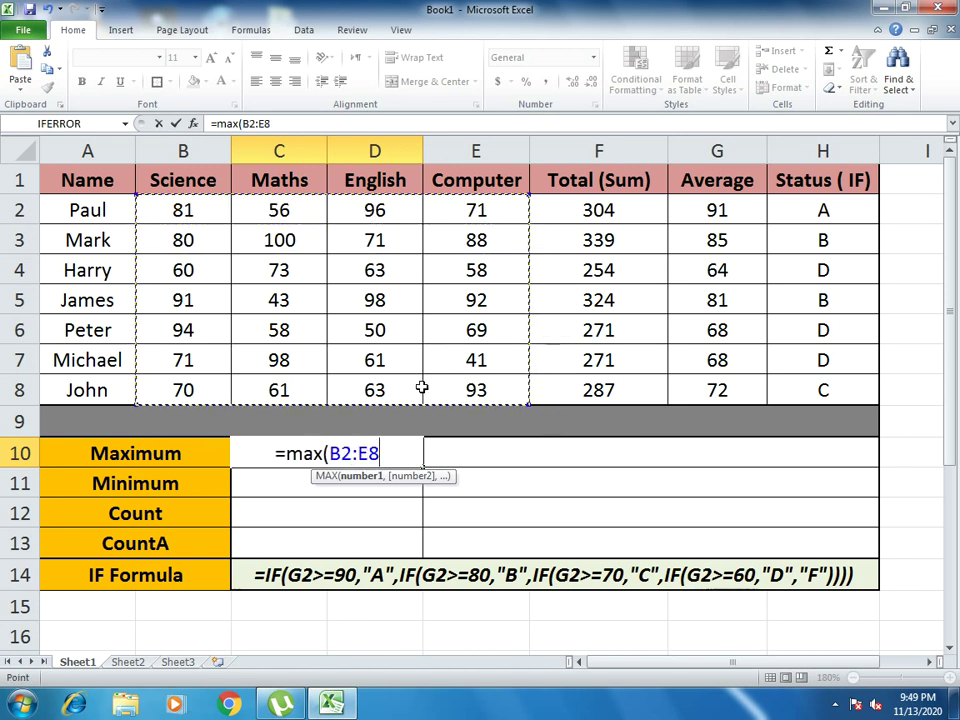
pyautogui.write(')')
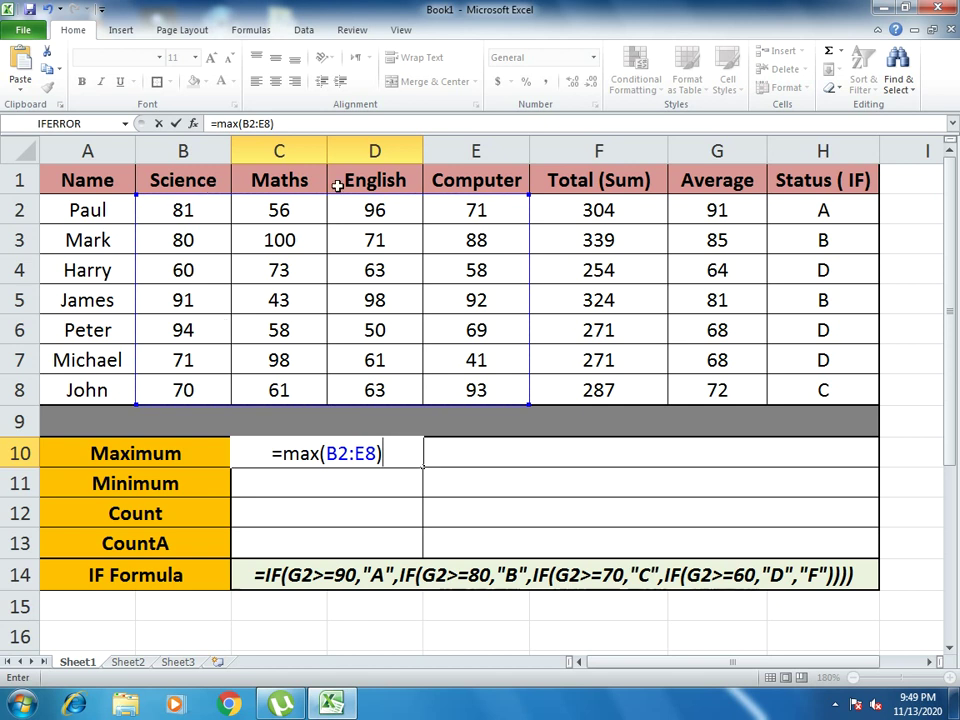
pyautogui.press('Return')
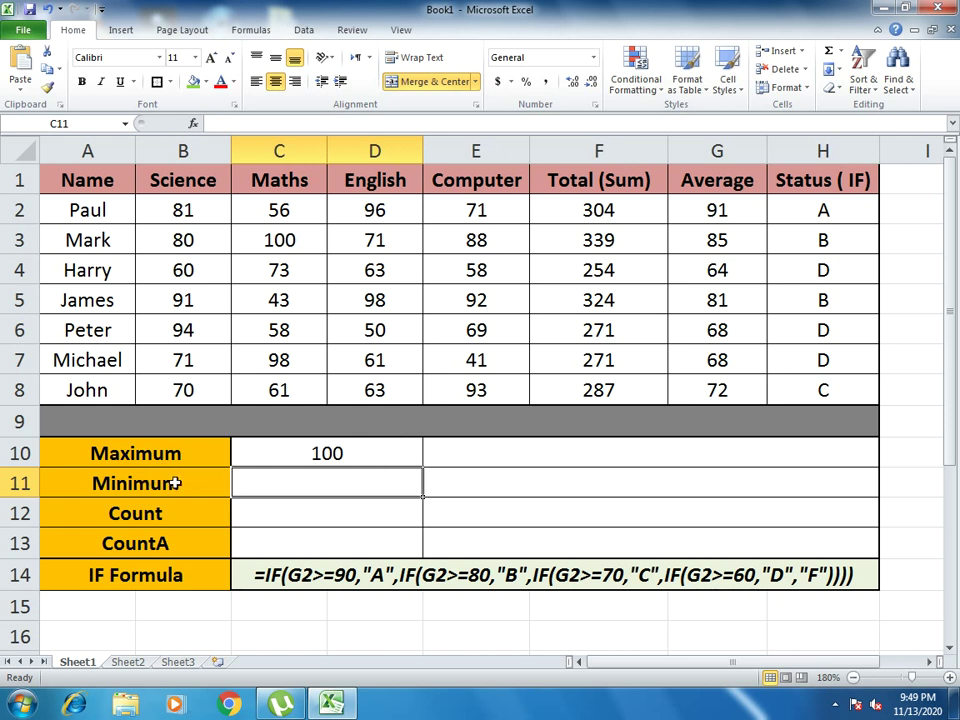
# Find the lowest mark in the Minimum cell C11 with =MIN(B2:E8).
pyautogui.write('=mi')
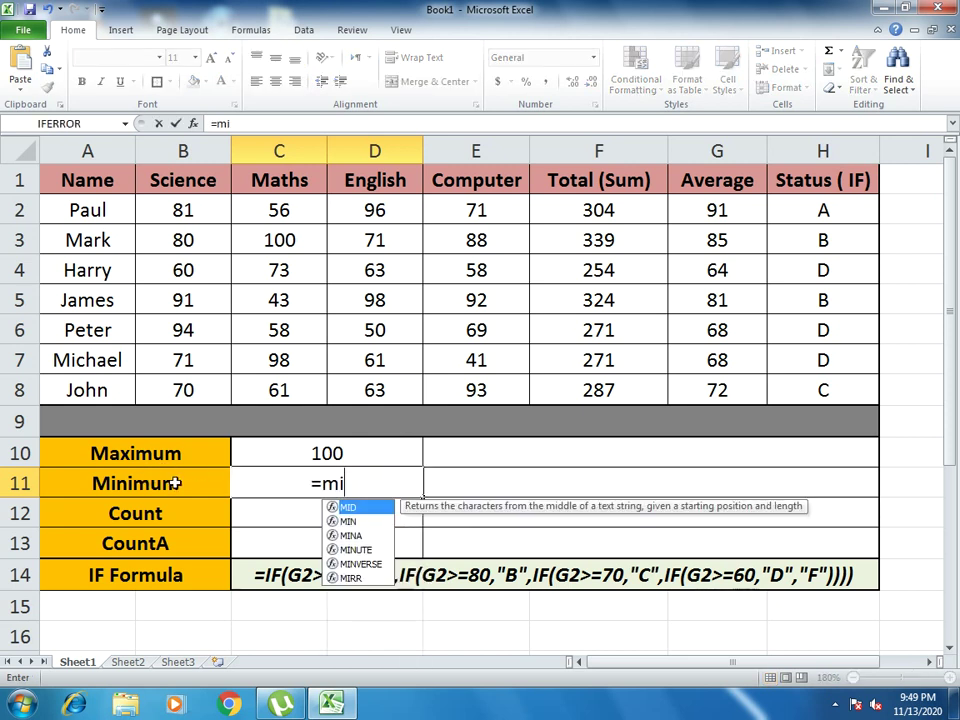
pyautogui.write('n(')
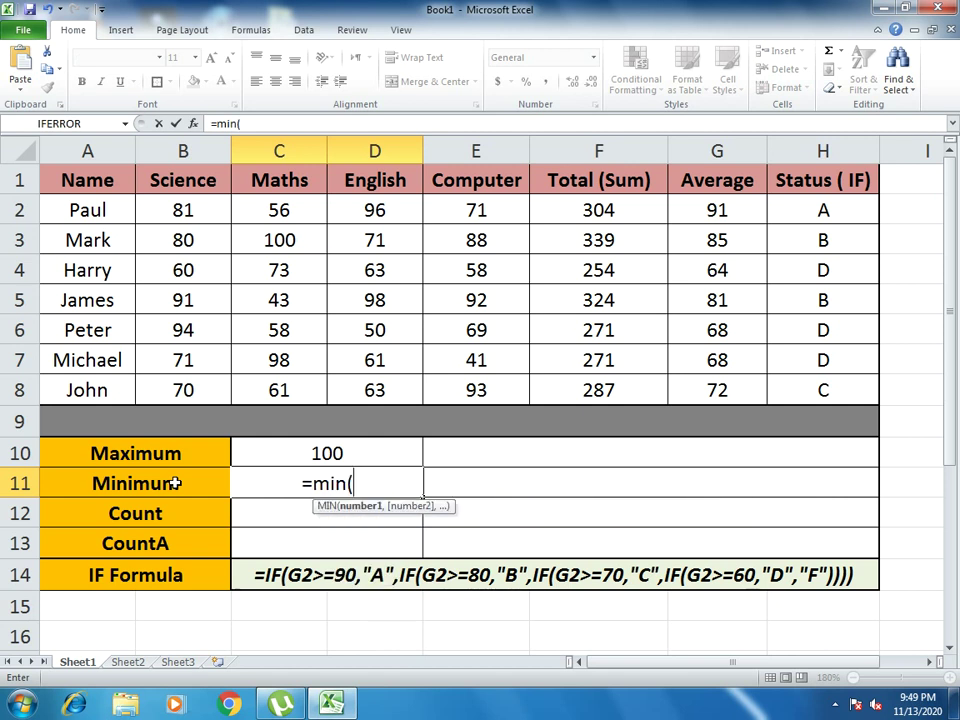
pyautogui.moveTo(180, 210); pyautogui.dragTo(471, 382)
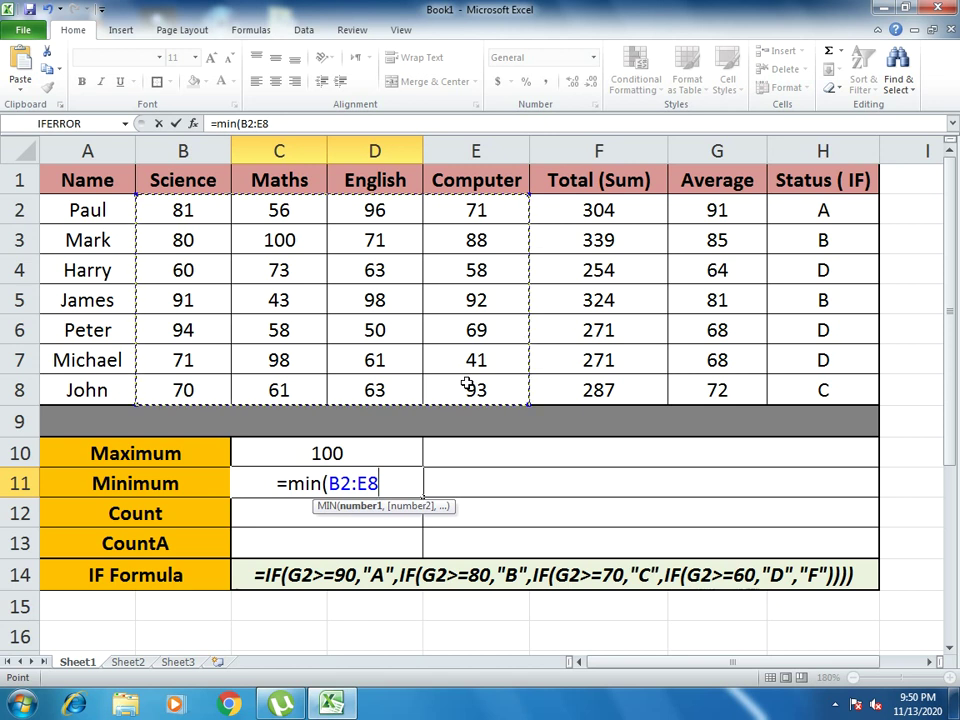
pyautogui.write(')')
pyautogui.press('Return')
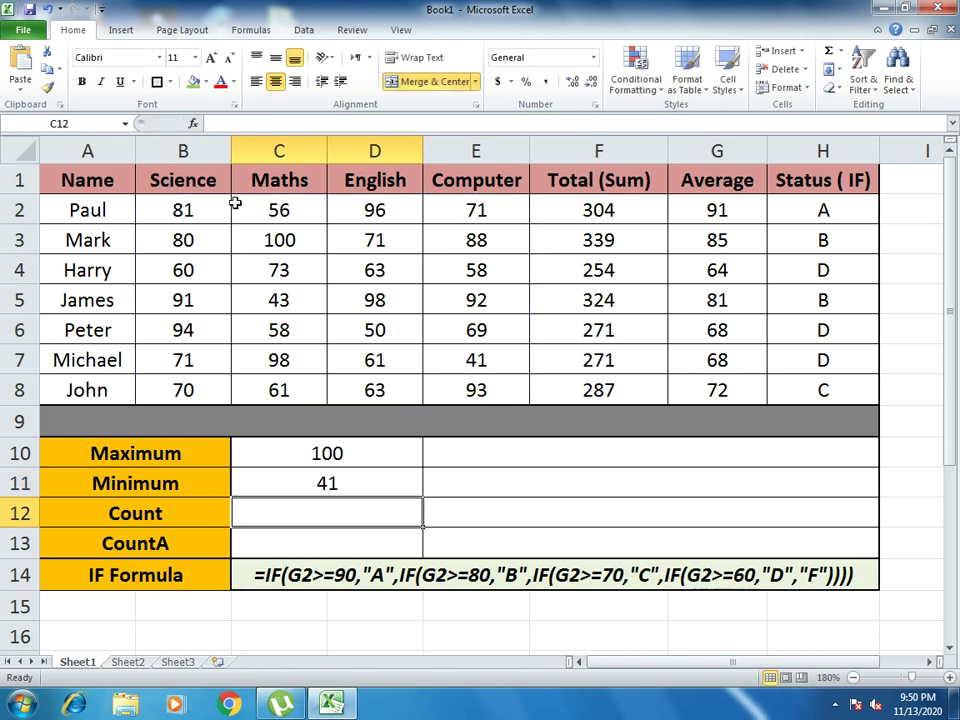
pyautogui.click(330, 483)
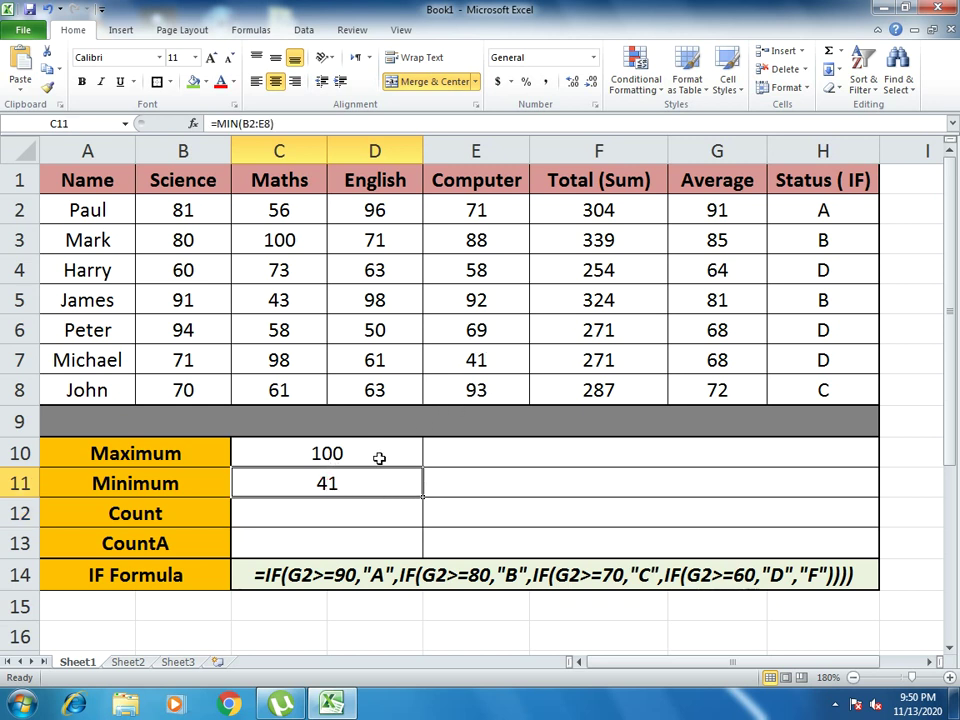
# Count the numeric English marks in the Count cell C12 with =COUNT(D2:D8).
pyautogui.click(323, 520)
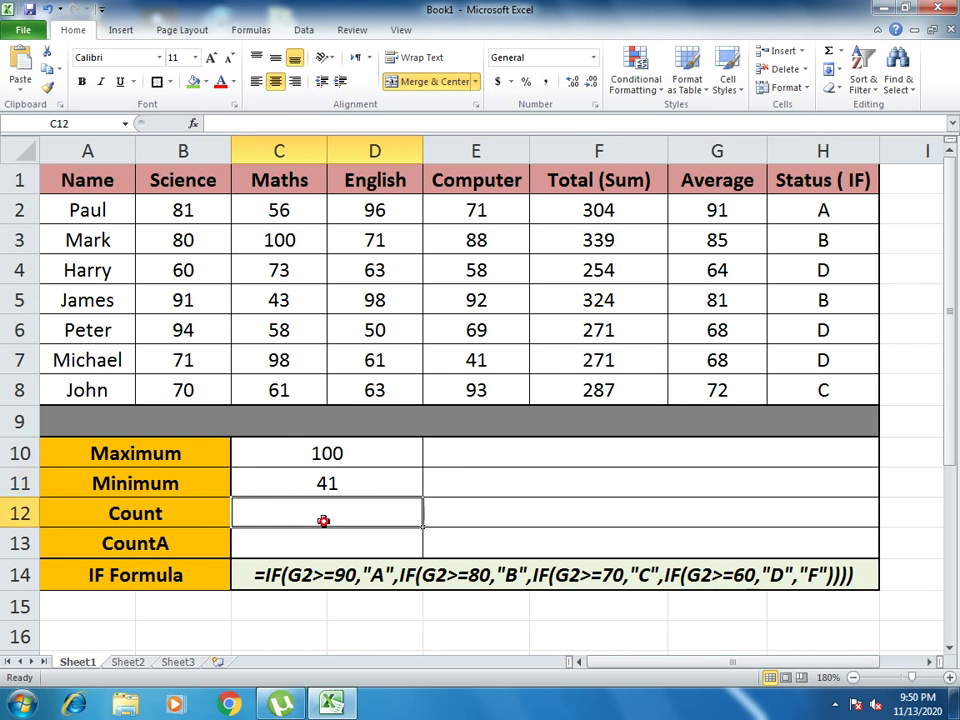
pyautogui.write('=co')
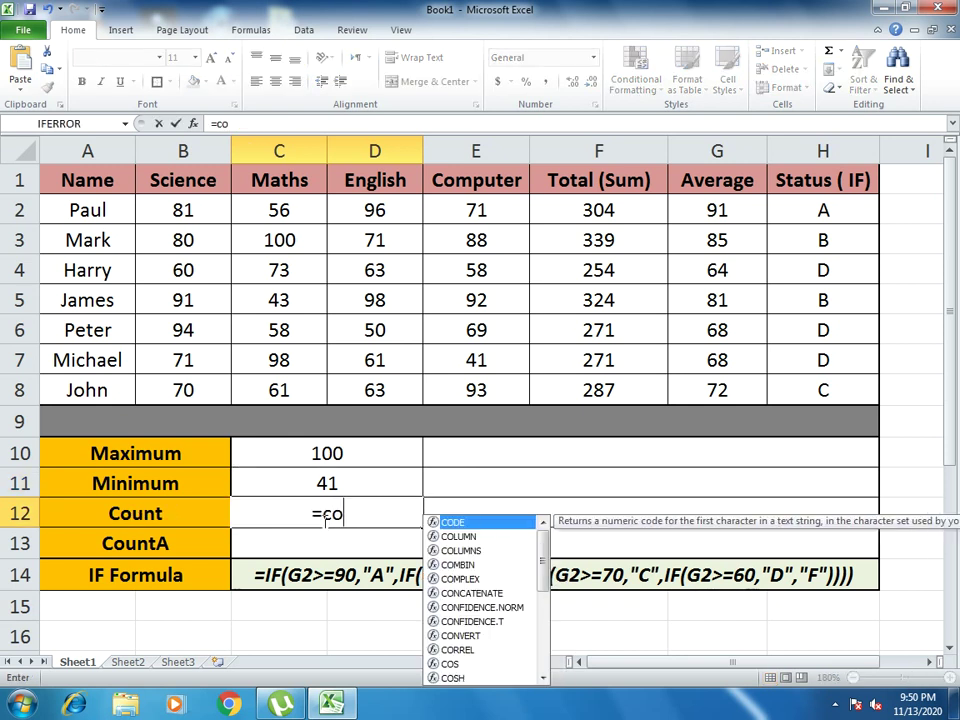
pyautogui.write('unt')
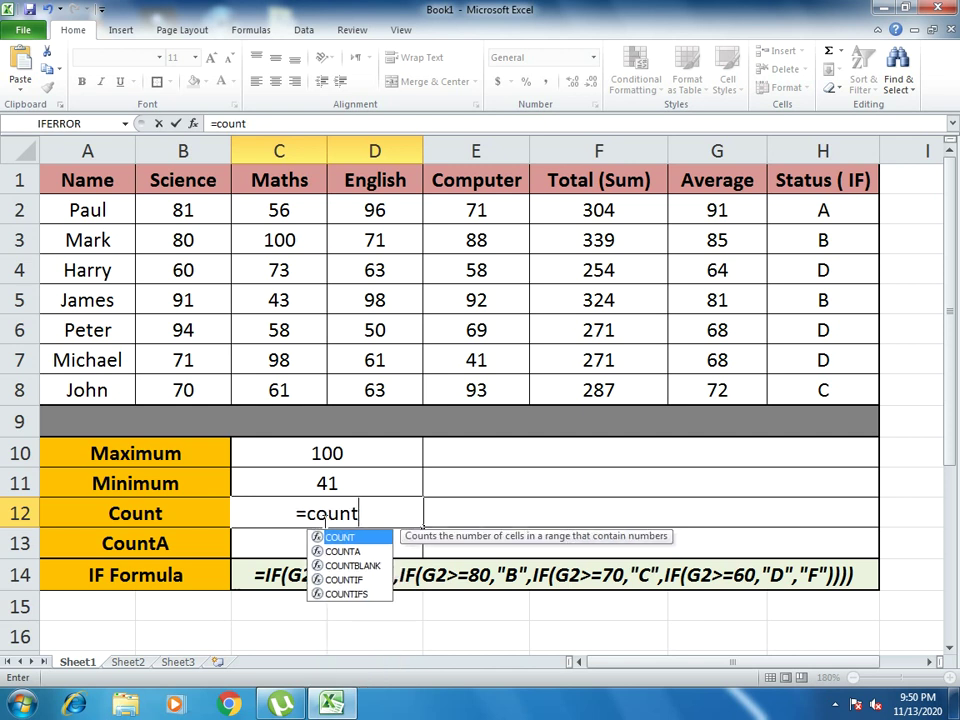
pyautogui.write('(')
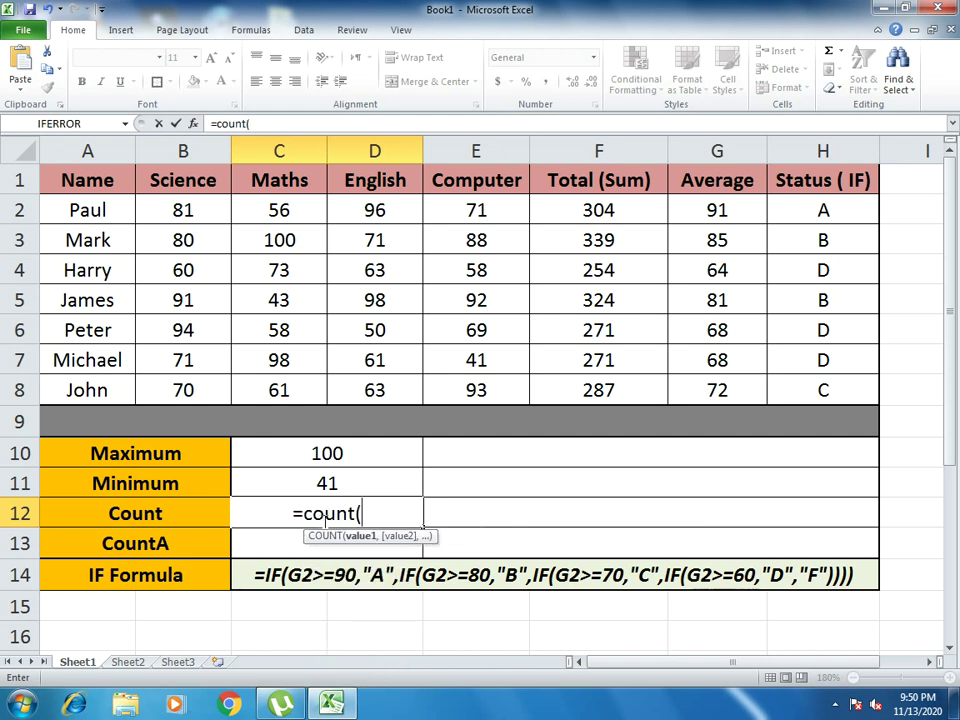
pyautogui.moveTo(359, 205); pyautogui.dragTo(353, 390)
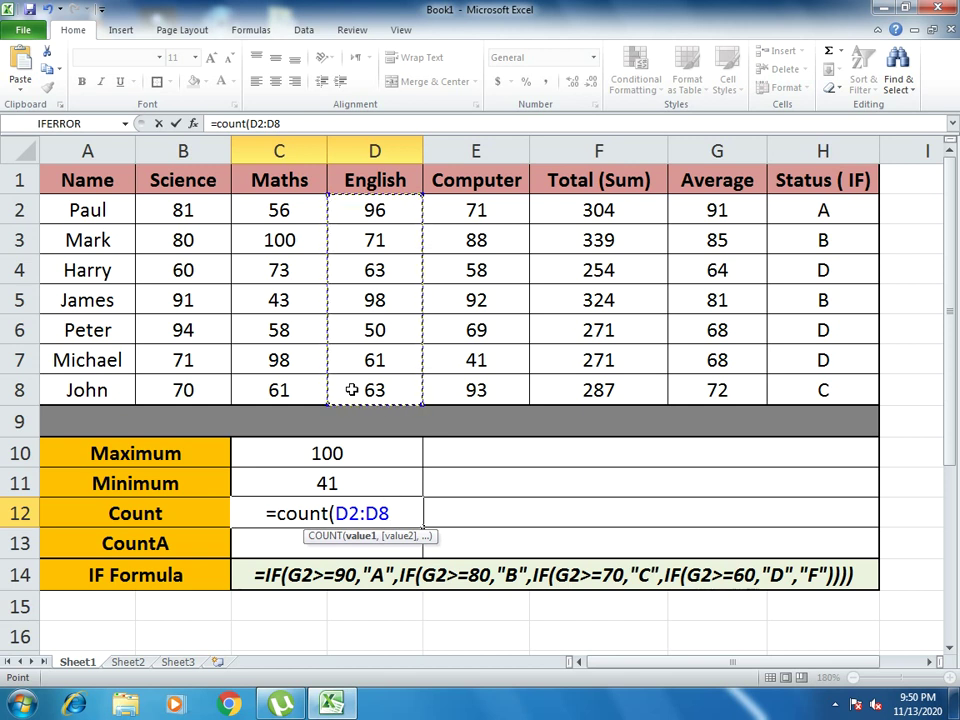
pyautogui.write(')')
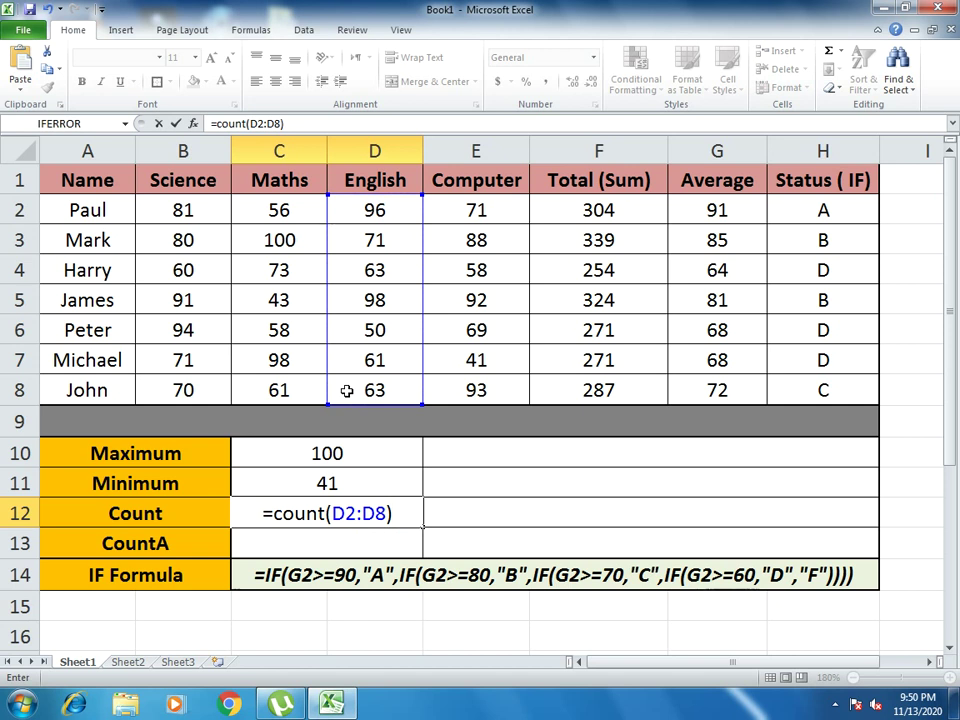
pyautogui.press('Return')
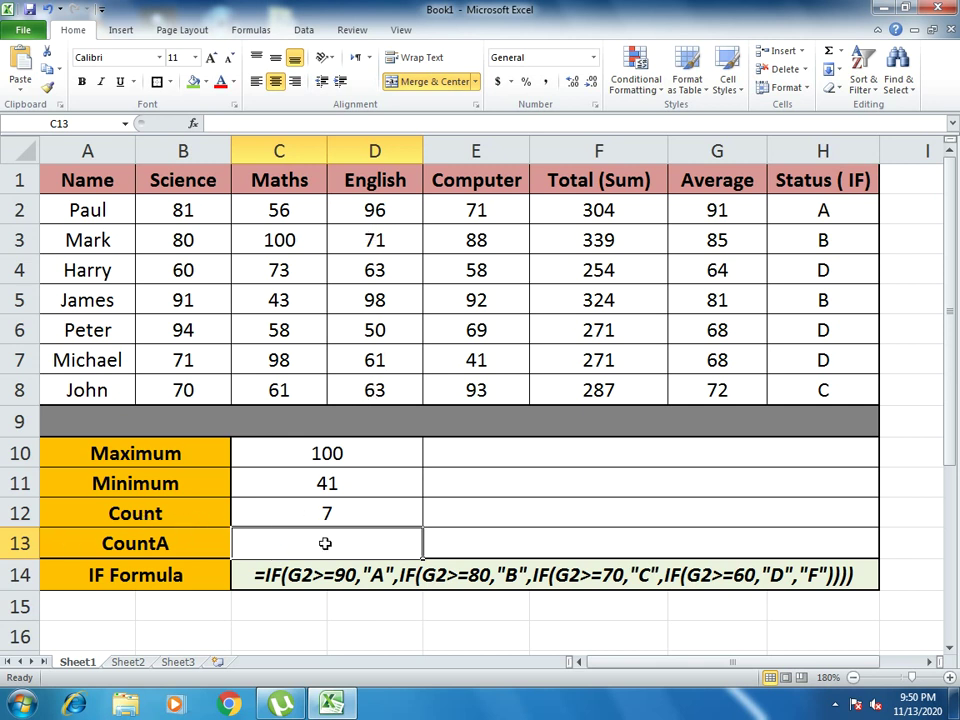
# Count the non-empty student name cells in the CountA cell C13 with =COUNTA(A2:A8).
pyautogui.write('=co')
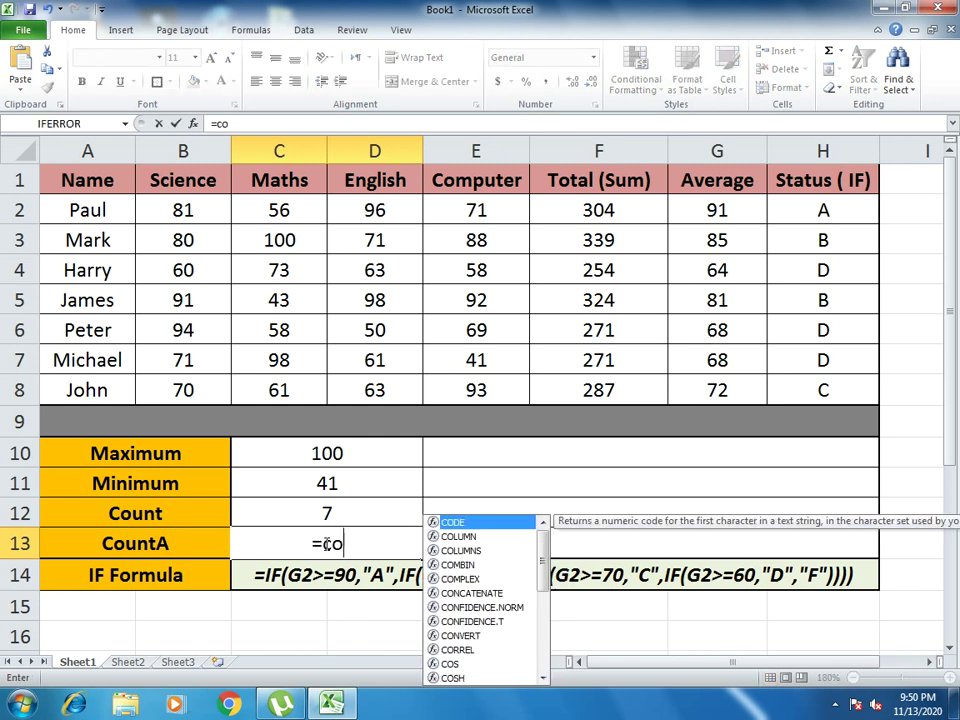
pyautogui.write('unta')
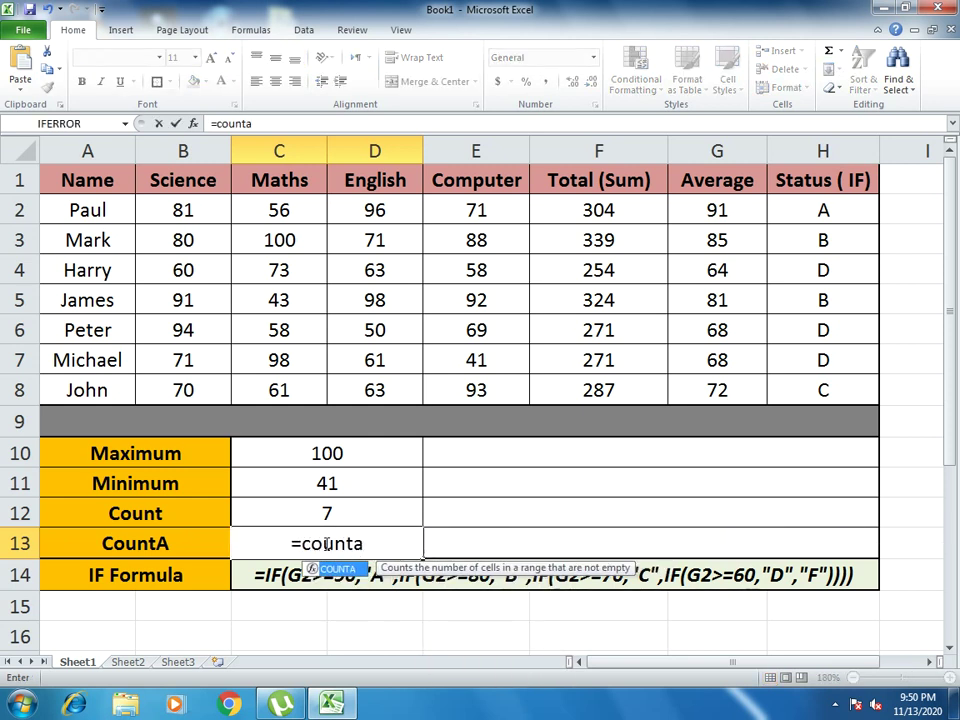
pyautogui.write('(')
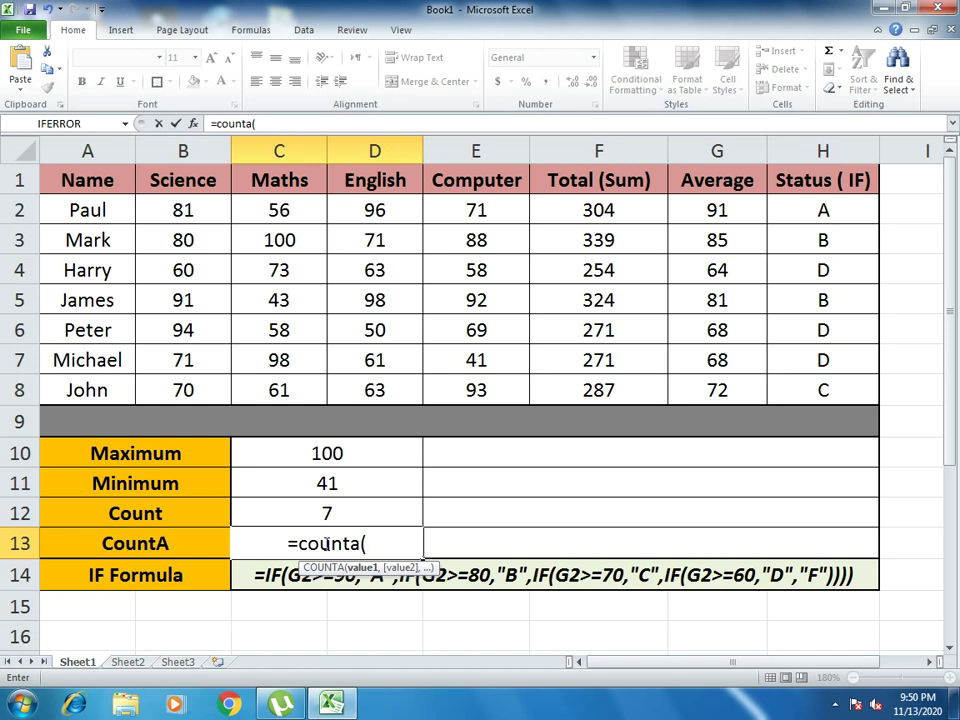
pyautogui.click(91, 224)
pyautogui.moveTo(90, 274); pyautogui.dragTo(81, 376)
pyautogui.click(94, 377)
pyautogui.click(93, 210)
pyautogui.moveTo(93, 210); pyautogui.dragTo(93, 386)
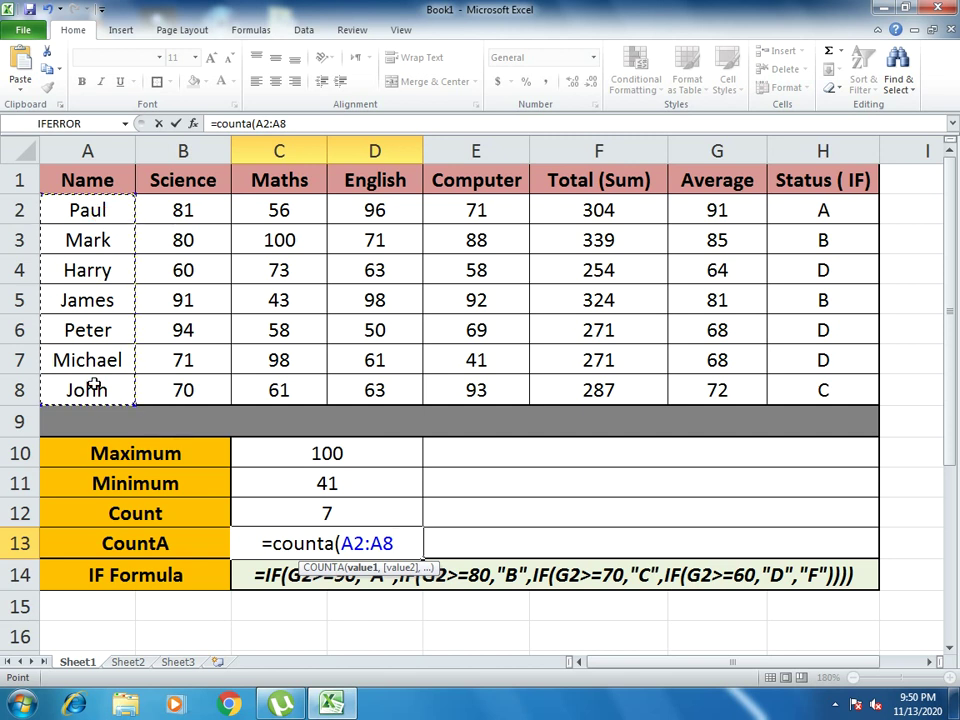
pyautogui.write(')')
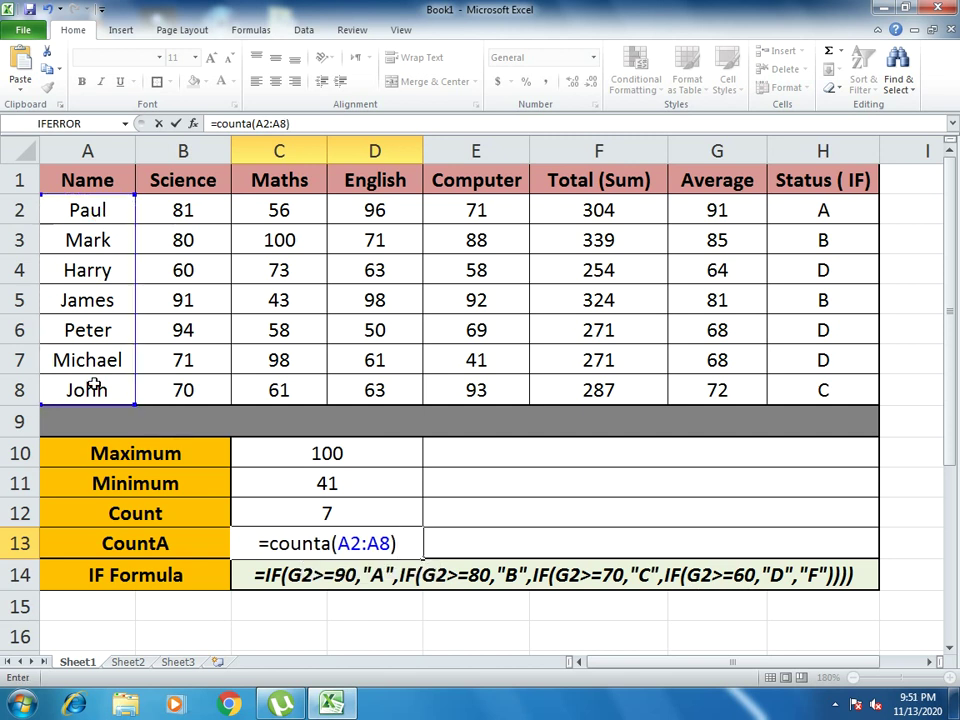
pyautogui.press('Return')
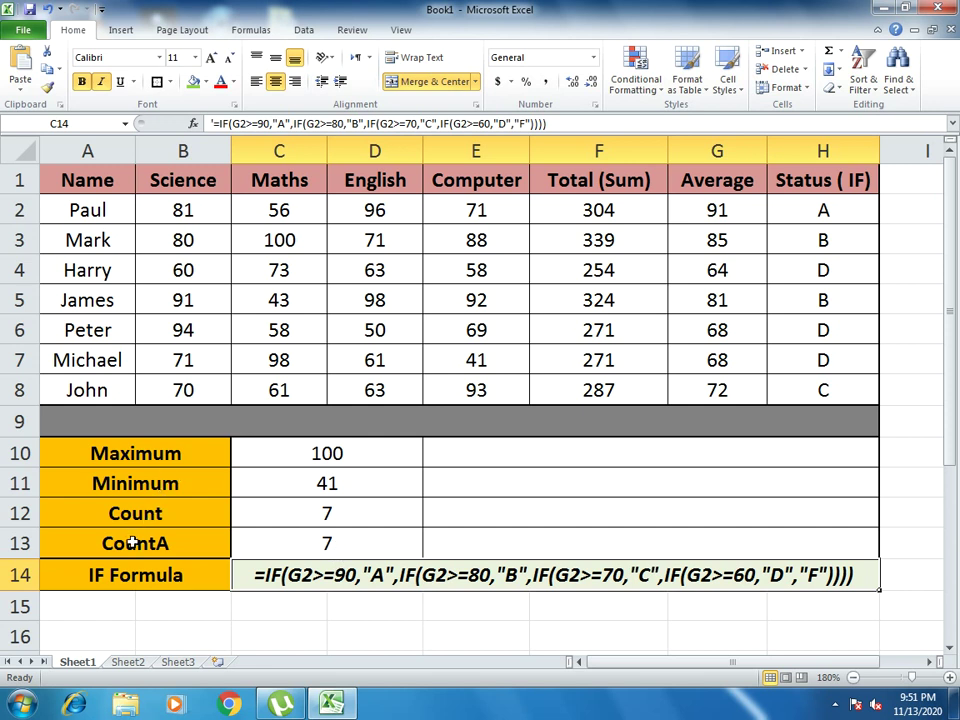
# Copy the MAX formula from C10 and paste it as text, preceded by an apostrophe, into E10 beside the Maximum result.
pyautogui.click(317, 446)
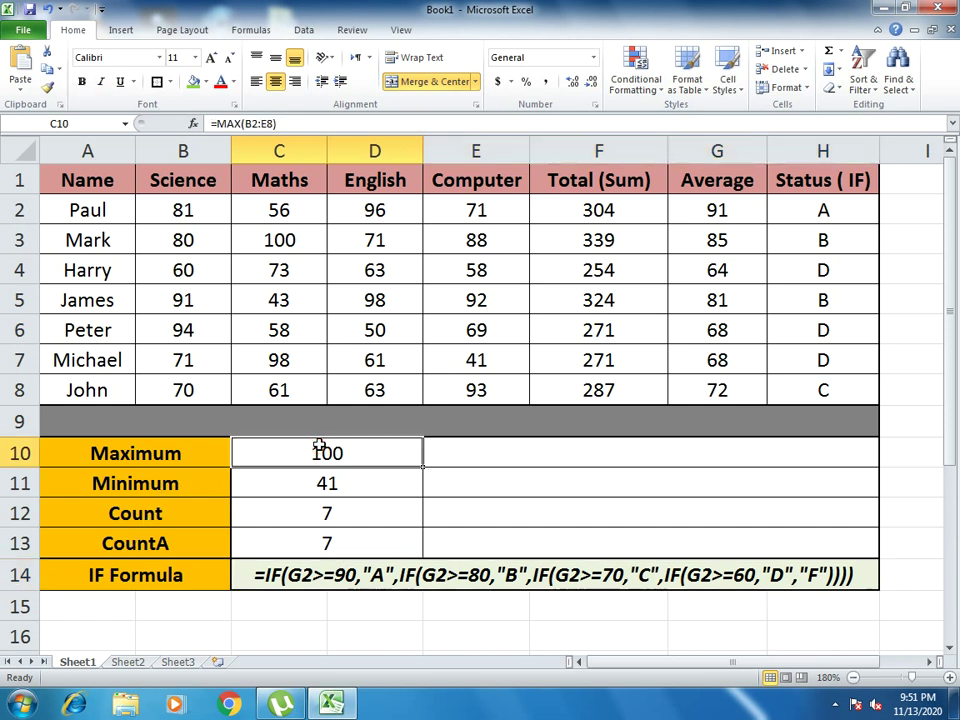
pyautogui.moveTo(210, 123); pyautogui.dragTo(302, 123)
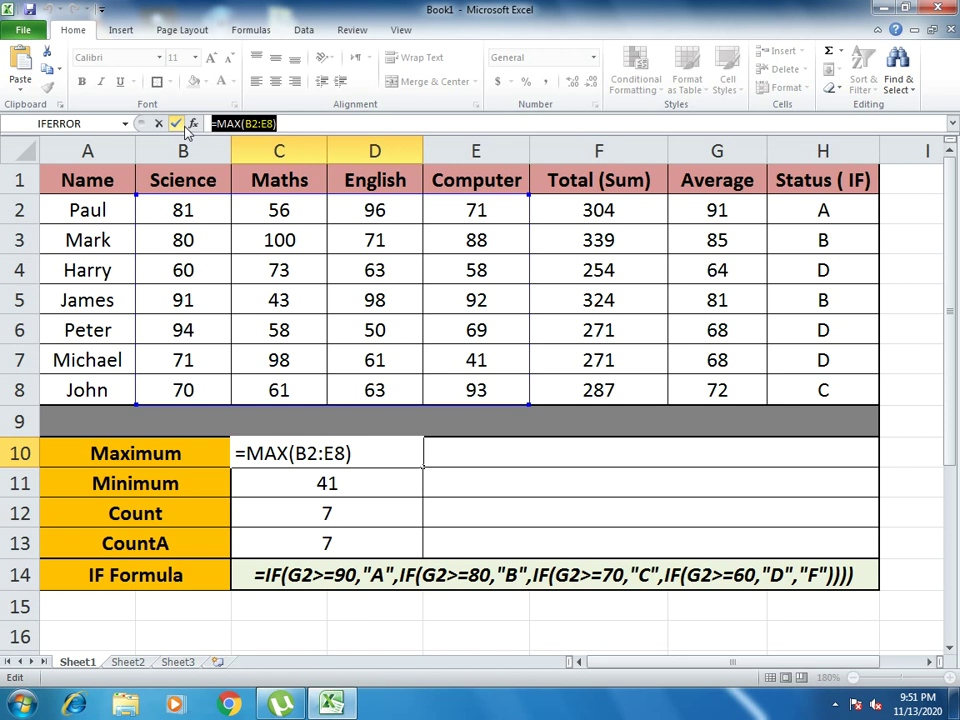
pyautogui.write('=')
pyautogui.click(585, 455)
pyautogui.write("'")
pyautogui.hotkey('ctrl', 'v')
pyautogui.press('Escape')
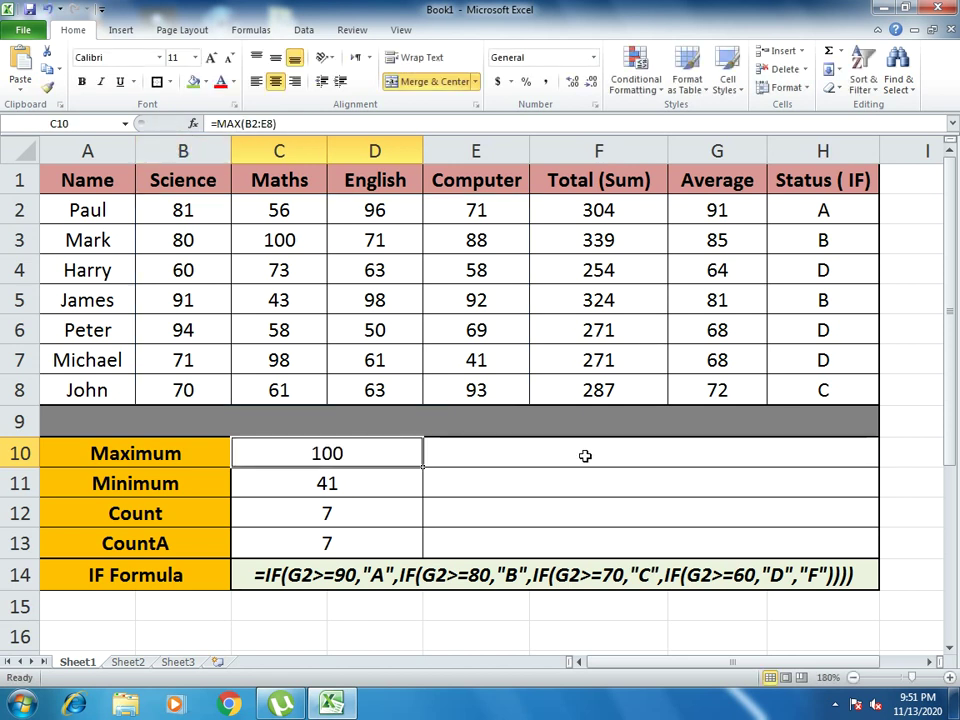
pyautogui.click(585, 455)
pyautogui.write("'")
pyautogui.hotkey('ctrl', 'v')
pyautogui.press('Return')
# Copy the MIN formula from C11 and paste it as text, preceded by an apostrophe, into E11 beside the Minimum result.
pyautogui.click(352, 483)
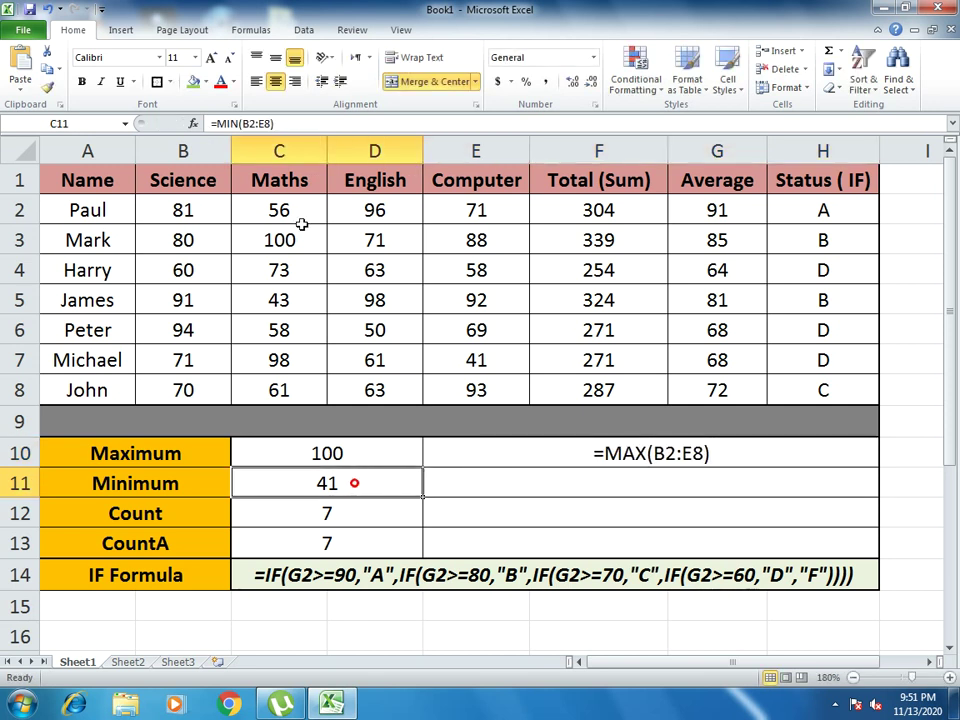
pyautogui.moveTo(290, 124); pyautogui.dragTo(211, 124)
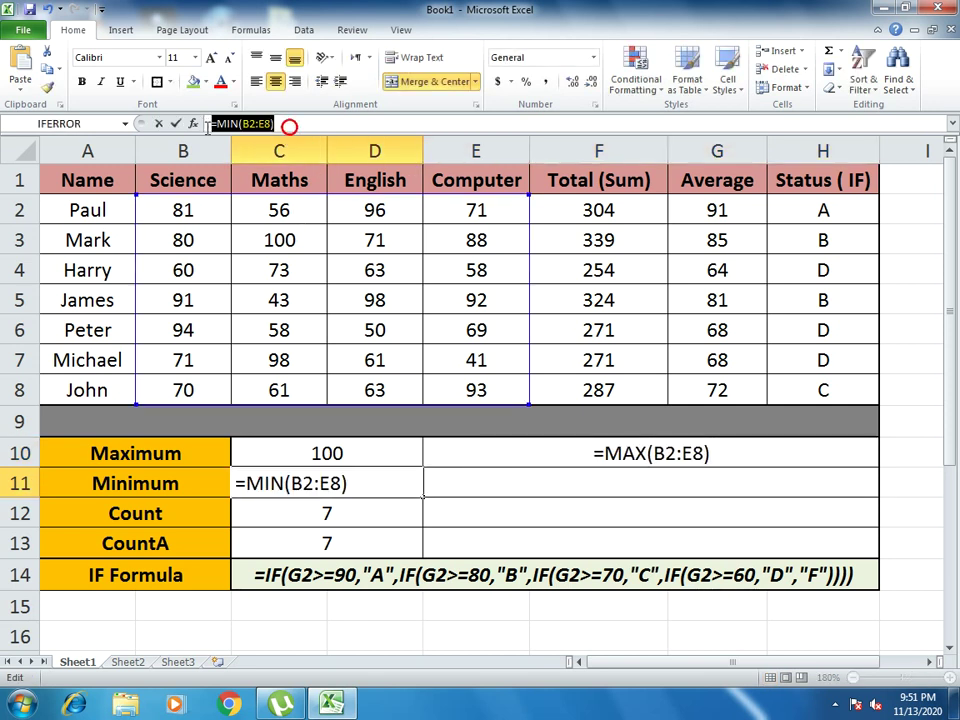
pyautogui.press('Escape')
pyautogui.click(643, 481)
pyautogui.write("'")
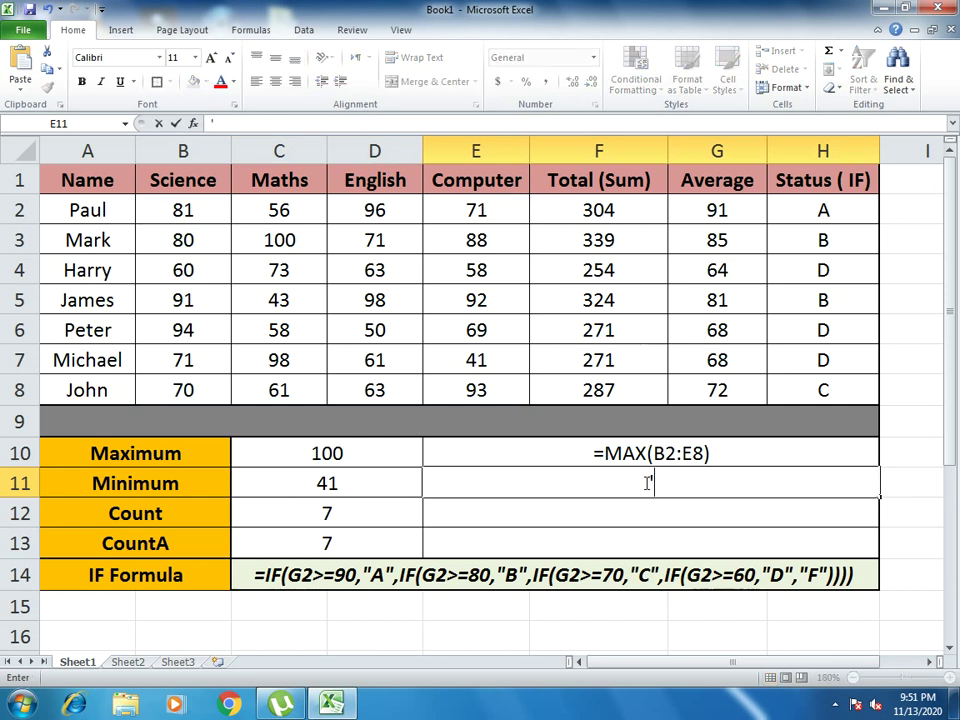
pyautogui.hotkey('ctrl', 'v')
pyautogui.press('Return')
# Copy the COUNT formula from C12 and paste it as text, preceded by an apostrophe, into E12 beside the Count result.
pyautogui.click(364, 512)
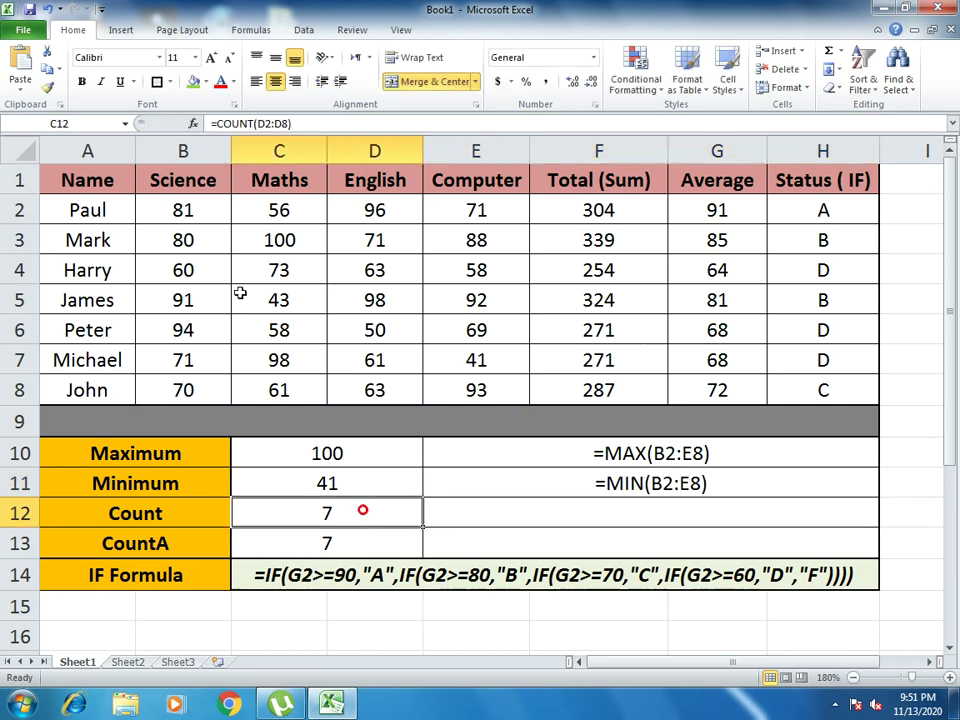
pyautogui.click(291, 123)
pyautogui.tripleClick(300, 123)
pyautogui.hotkey('ctrl', 'c')
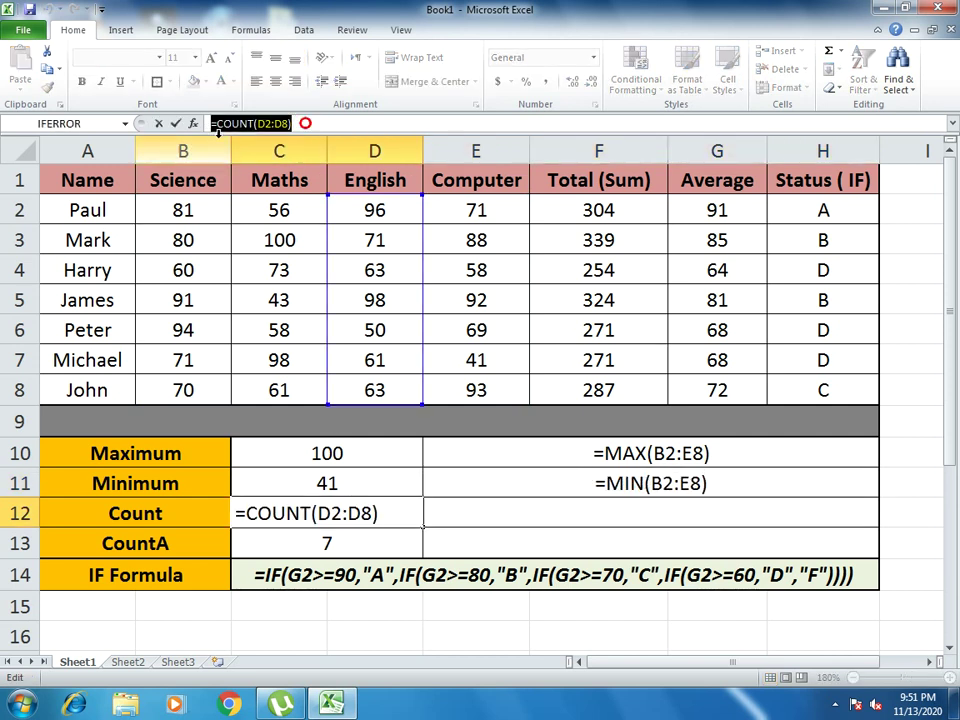
pyautogui.press('Escape')
pyautogui.click(608, 503)
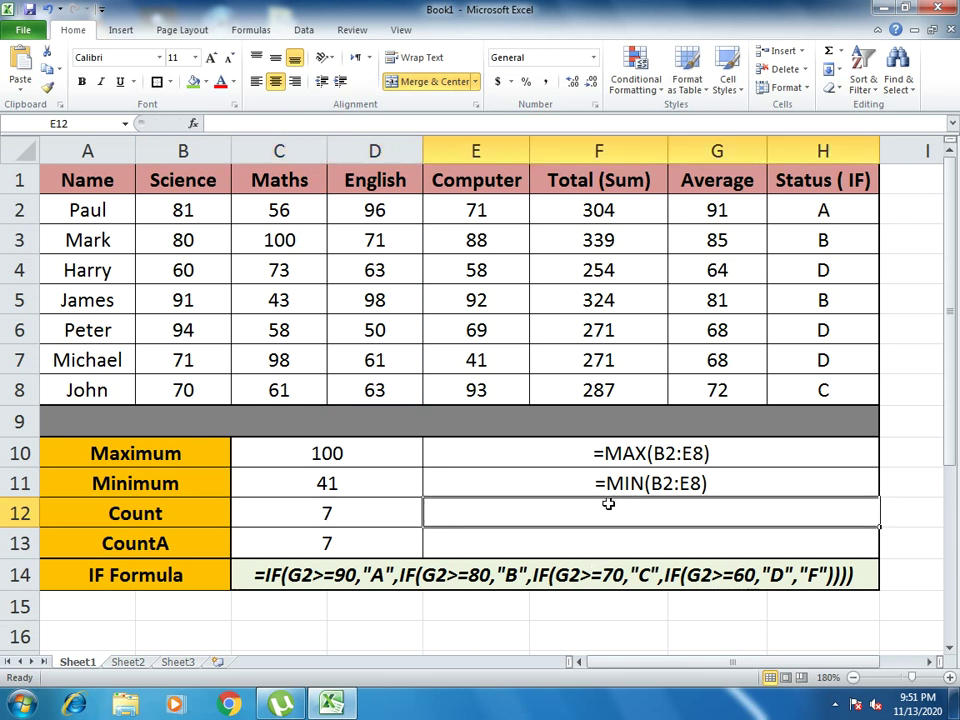
pyautogui.write("'")
pyautogui.hotkey('ctrl', 'v')
pyautogui.press('Return')
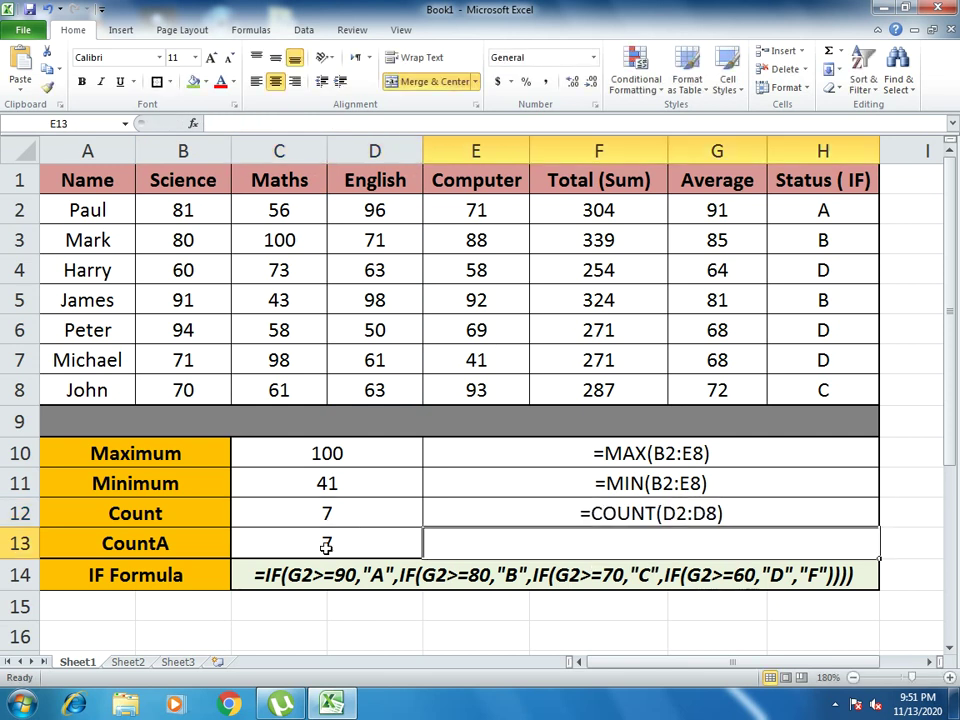
# Copy the COUNTA formula from C13 and paste it as text, preceded by an apostrophe, into E13 beside the CountA result.
pyautogui.click(351, 536)
pyautogui.tripleClick(326, 125)
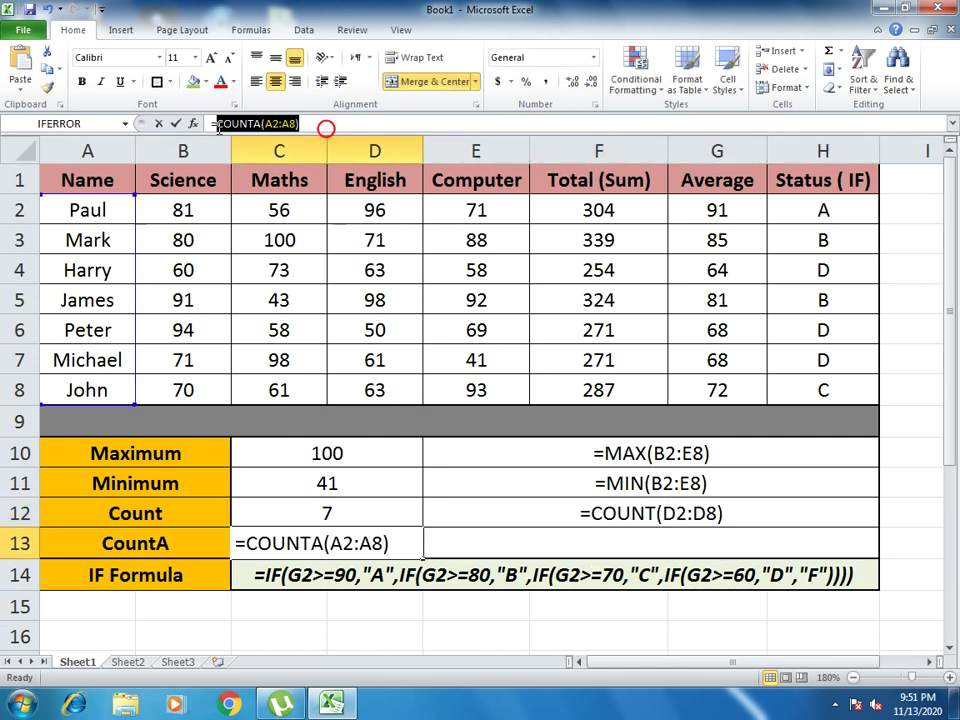
pyautogui.tripleClick(315, 125)
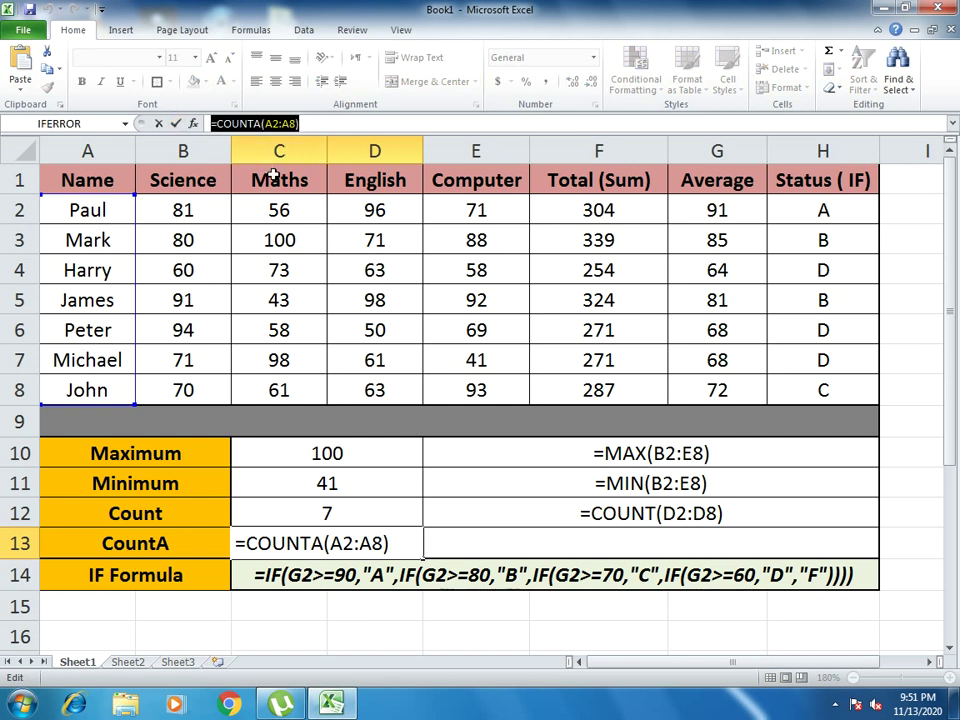
pyautogui.hotkey('ctrl', 'Return')
pyautogui.click(626, 561)
pyautogui.click(632, 543)
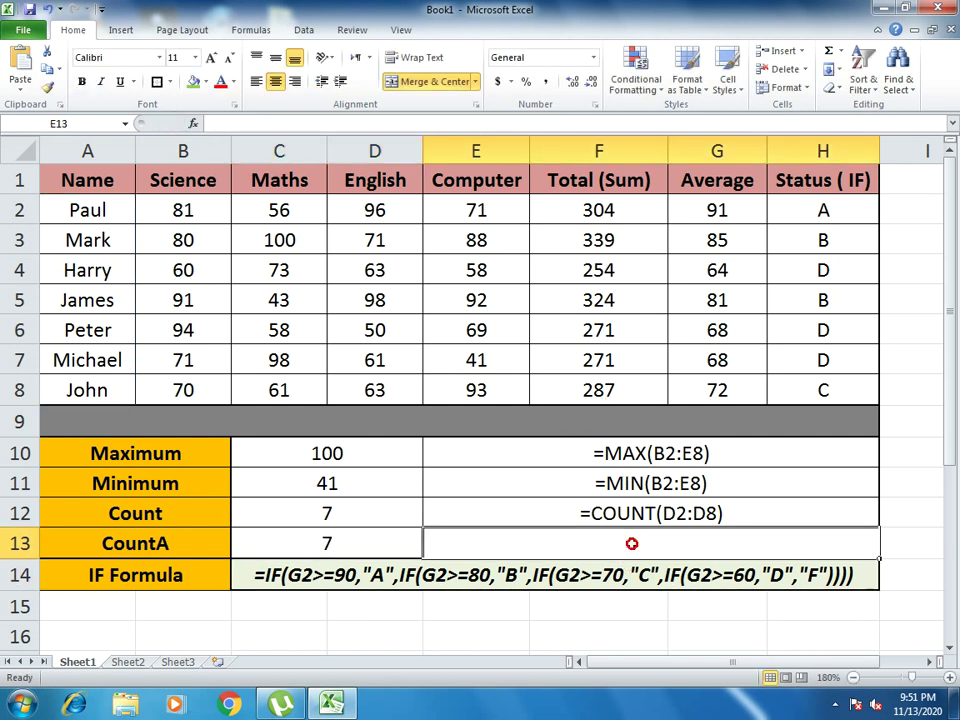
pyautogui.write("'=COUNTA(A2:A8)")
pyautogui.press('Return')
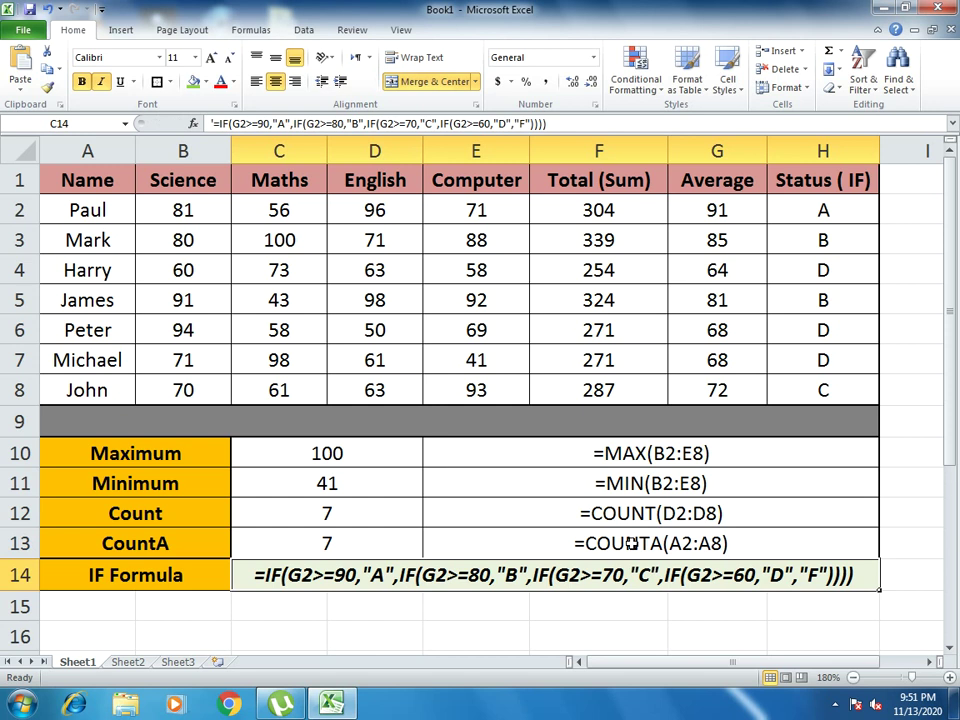
# Format the formula texts in E10:E13 as italic and bold.
pyautogui.moveTo(602, 452); pyautogui.dragTo(465, 538)
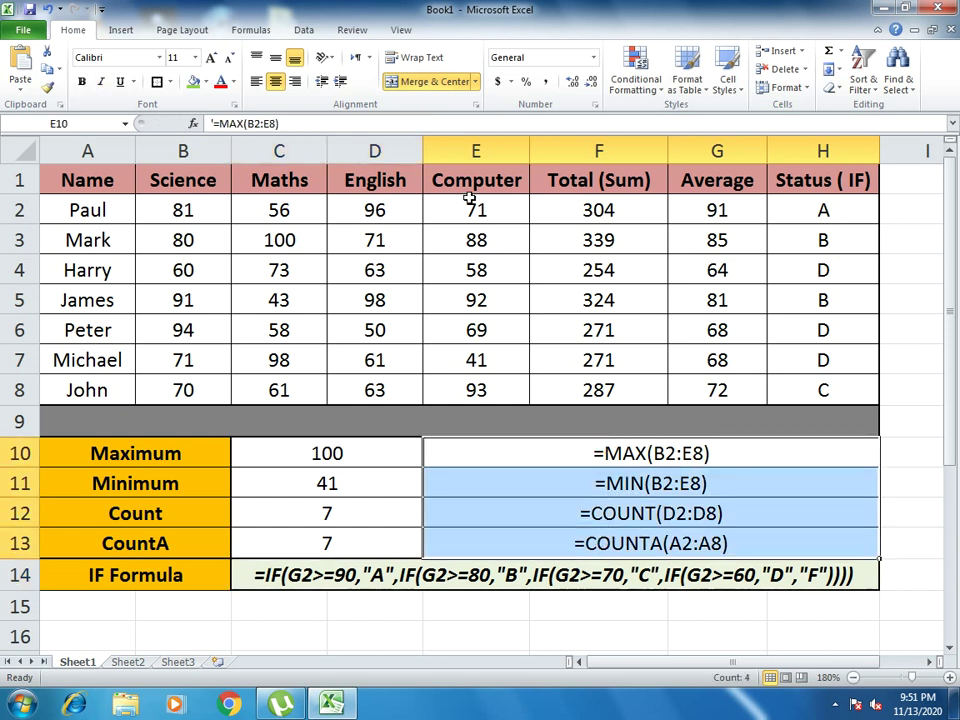
pyautogui.click(100, 81)
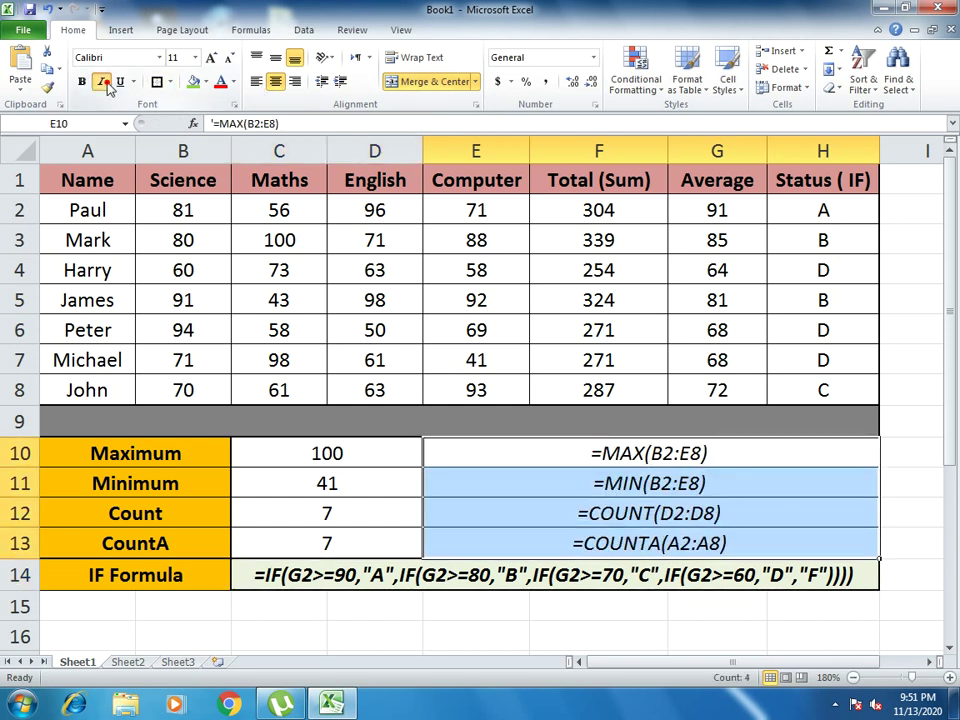
pyautogui.click(83, 83)
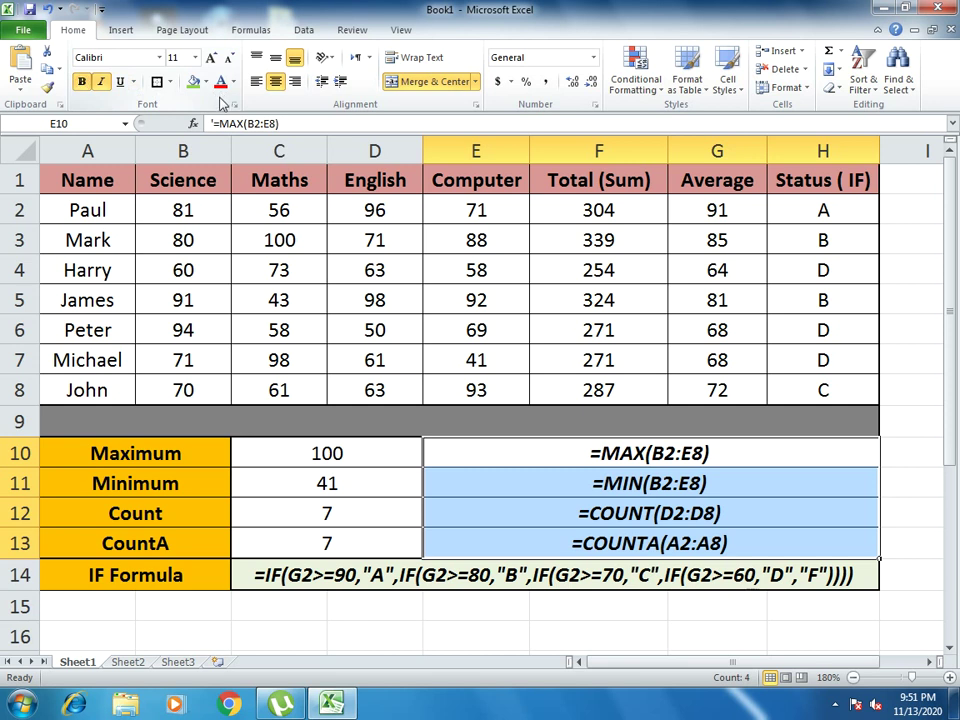
pyautogui.click(899, 522)
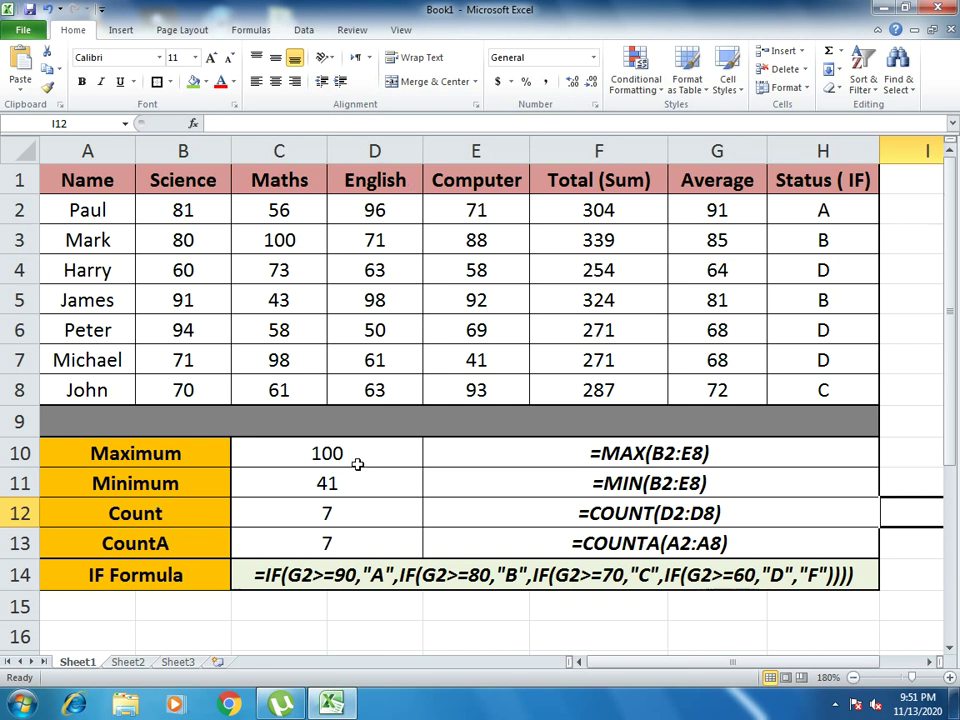
# Switch to the Sheet2 worksheet.
pyautogui.click(120, 662)
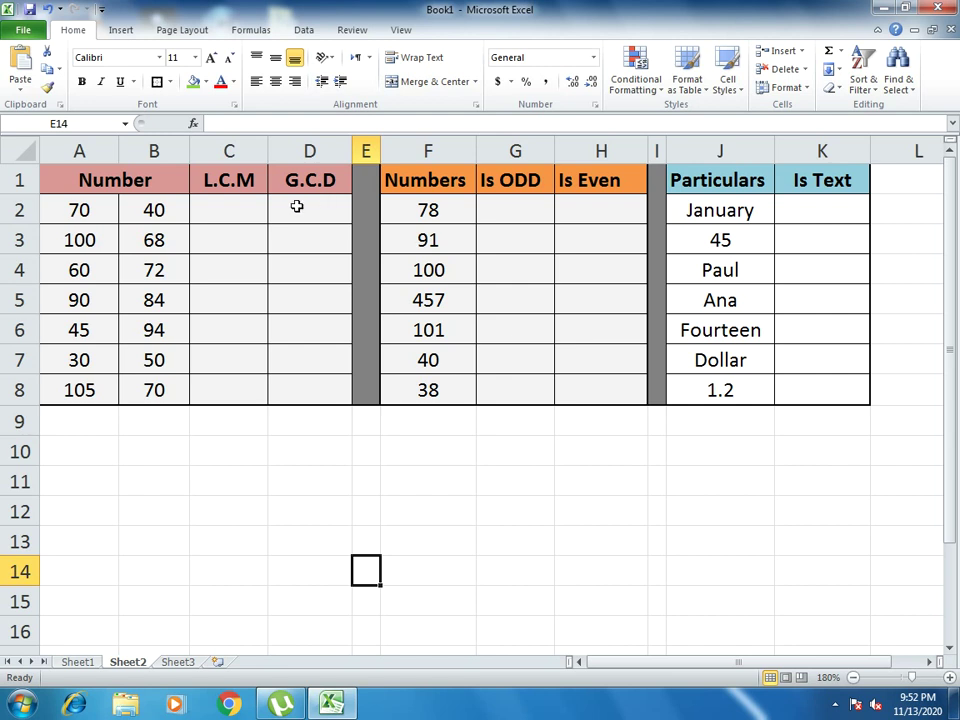
# Try to calculate the least common multiple of A2:B2 in the L.C.M cell C2 with the LCM function.
pyautogui.click(247, 210)
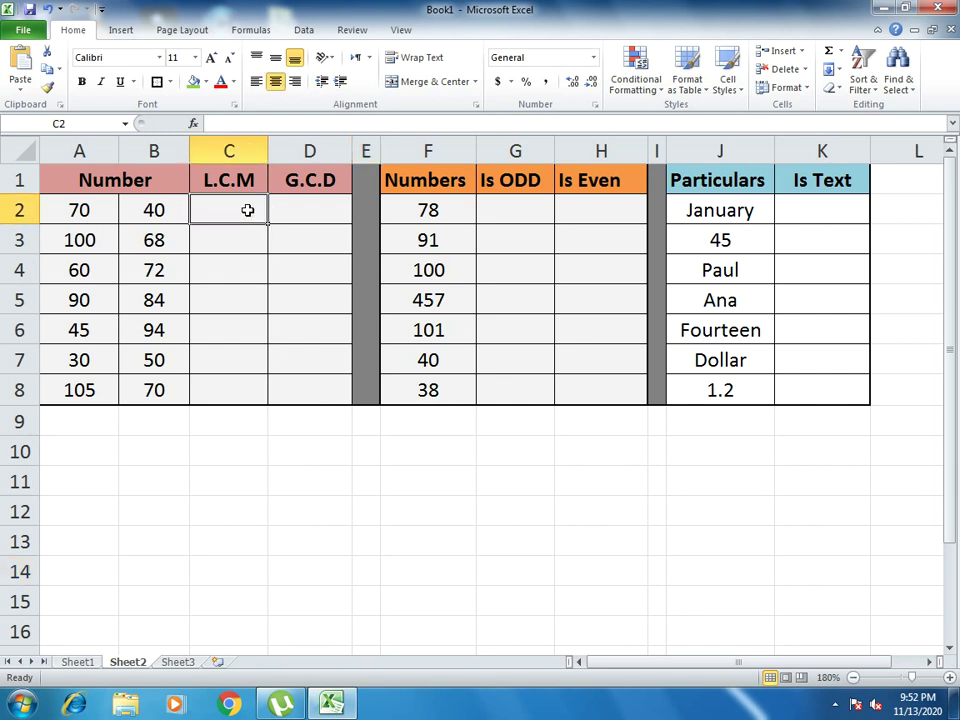
pyautogui.write('=')
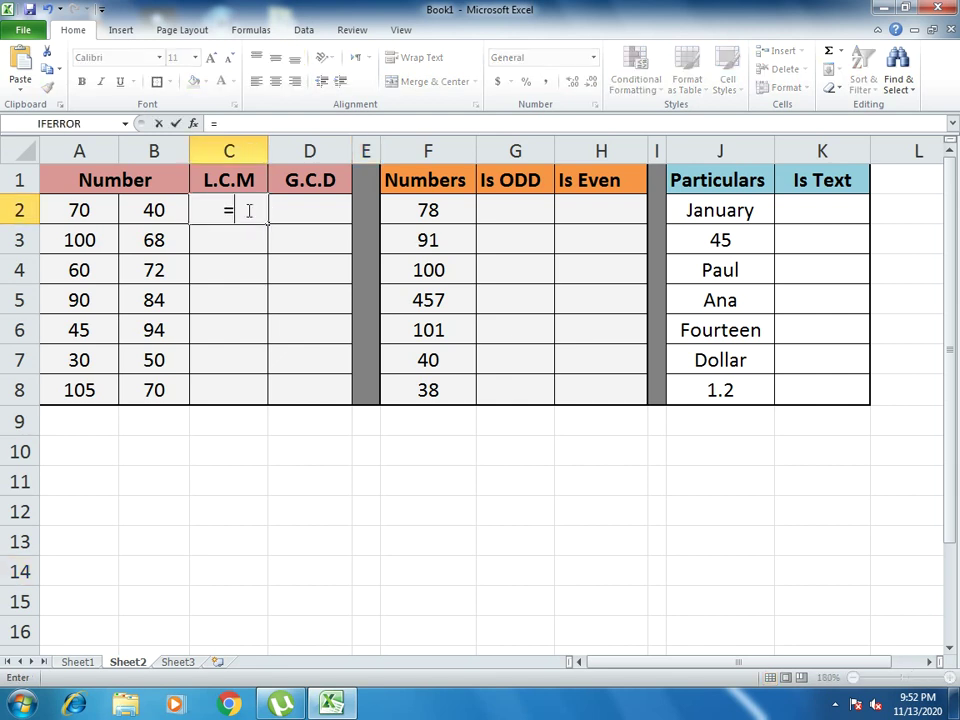
pyautogui.write('lcm')
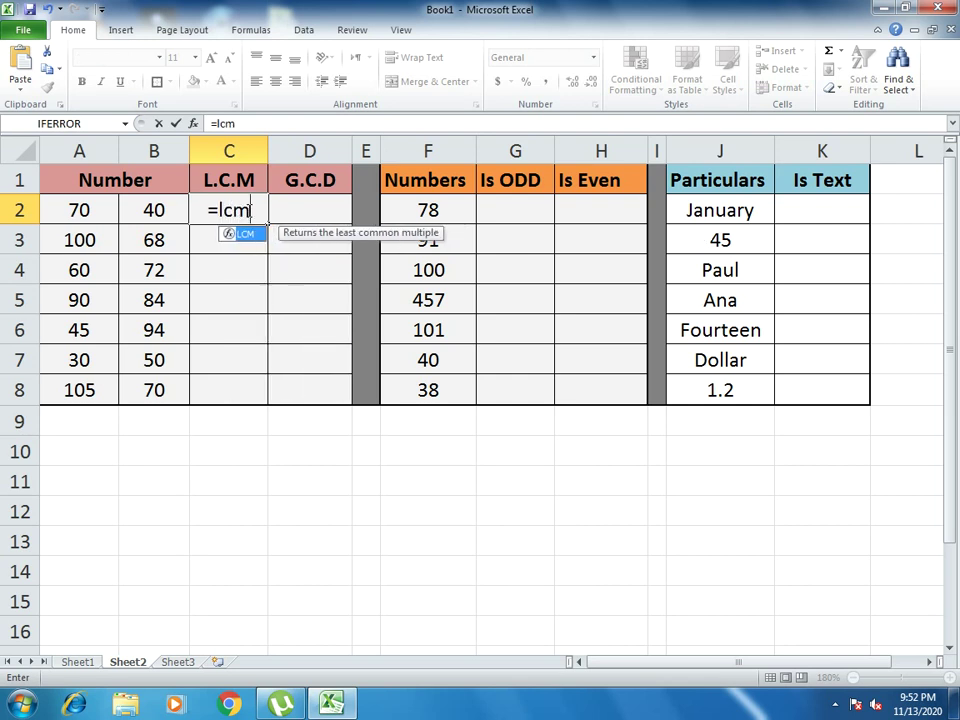
pyautogui.write('(')
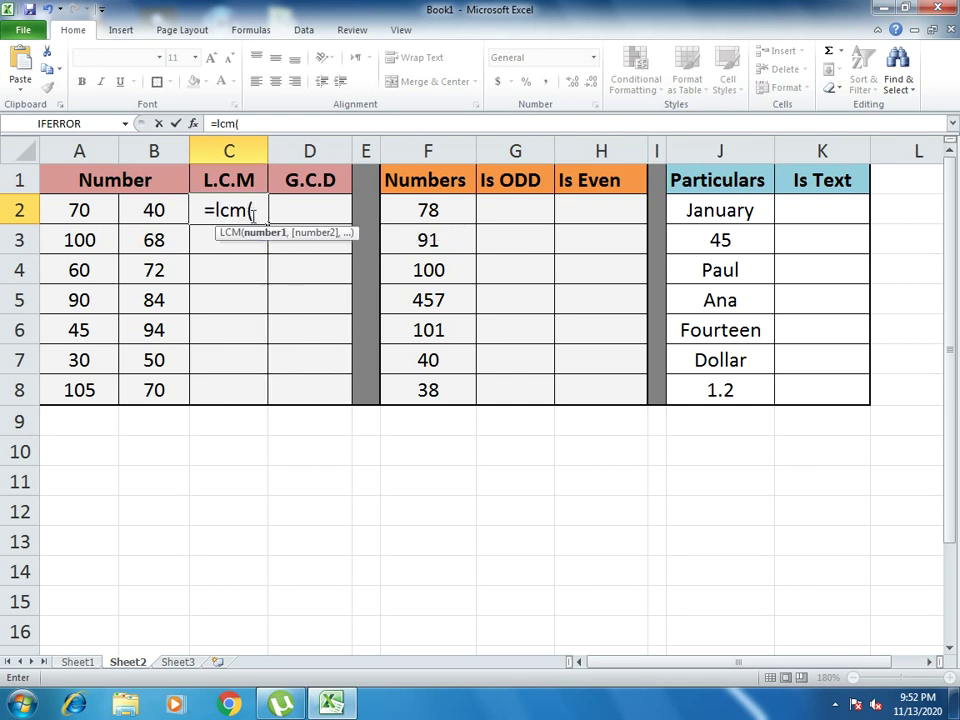
pyautogui.moveTo(111, 218); pyautogui.dragTo(133, 210)
pyautogui.write(')')
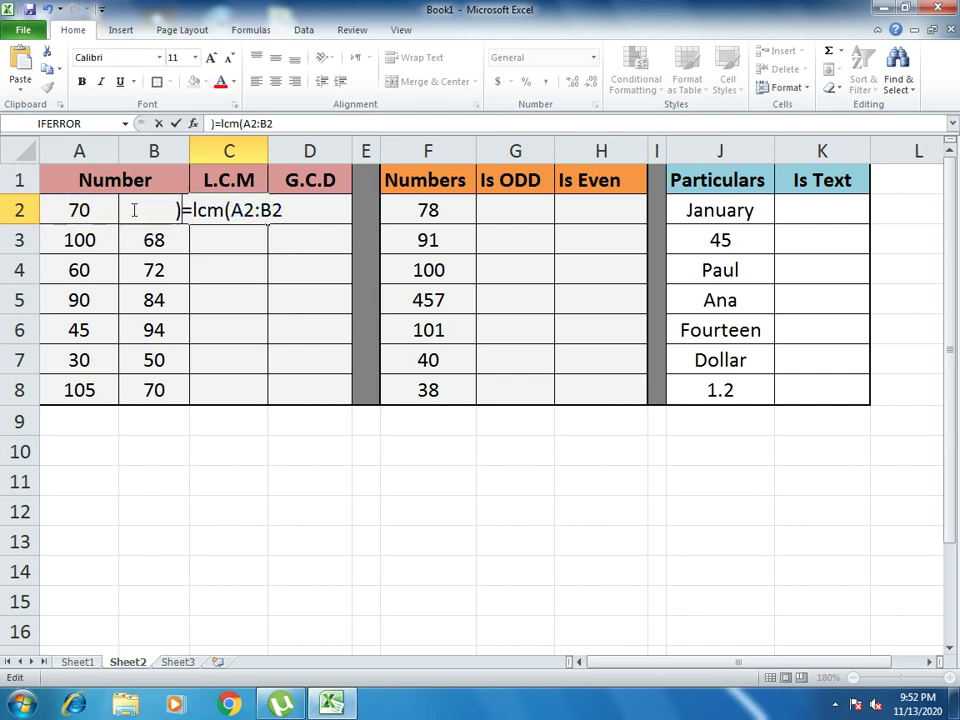
pyautogui.press('Return')
# Replace the entry in C2 with =LCM(A2:B2) and fill the formula down the L.C.M column to C8.
pyautogui.click(258, 210)
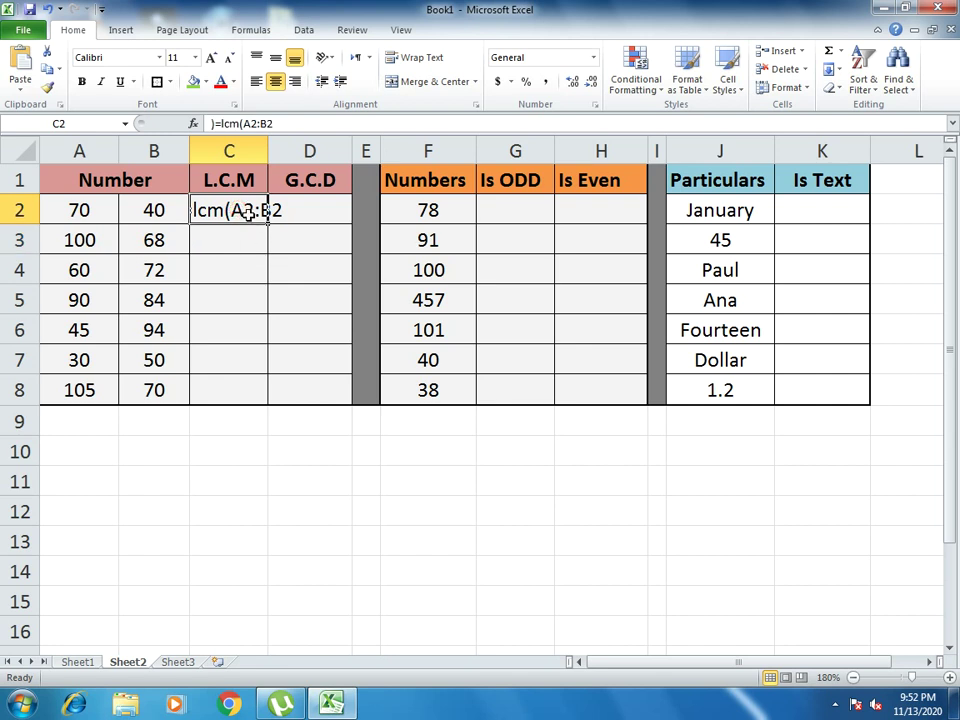
pyautogui.write('=lc')
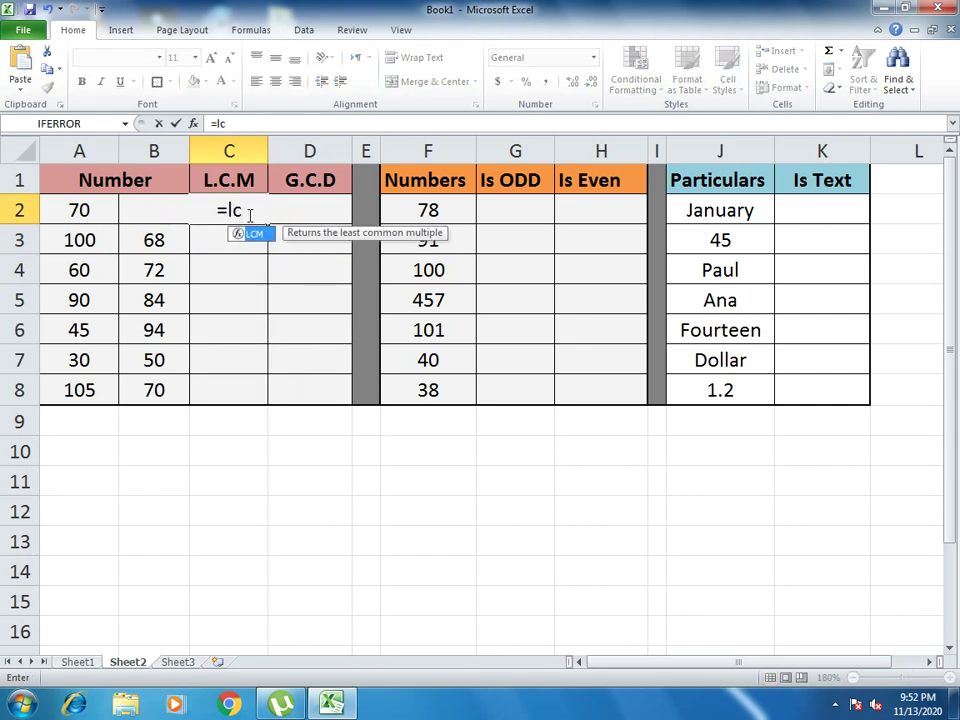
pyautogui.write('m(')
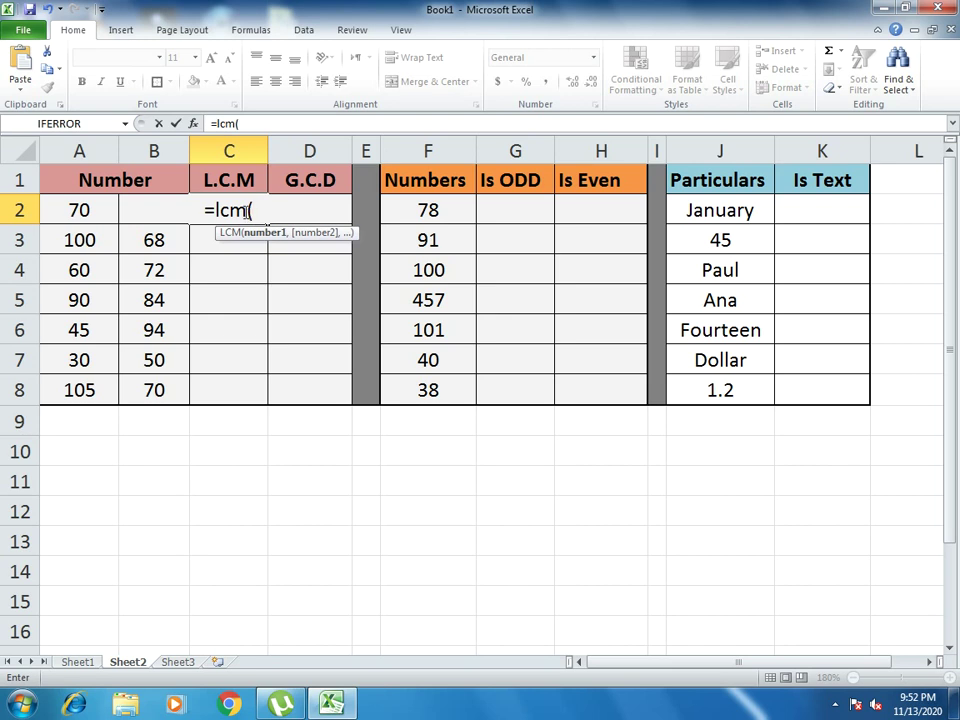
pyautogui.moveTo(81, 208); pyautogui.dragTo(124, 210)
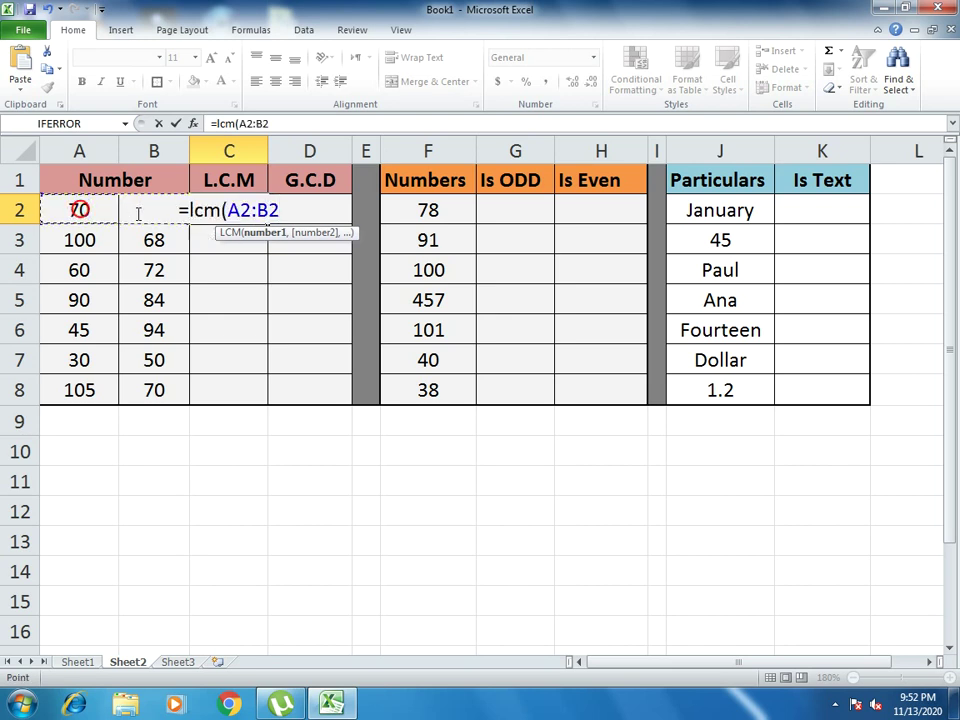
pyautogui.write(')')
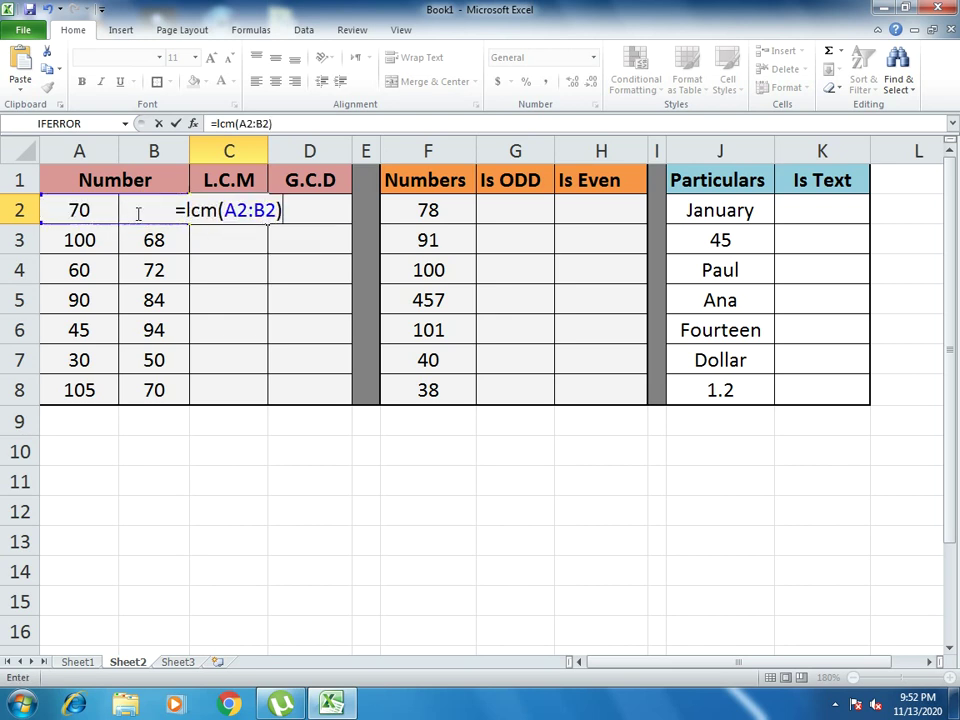
pyautogui.press('Return')
pyautogui.press('Up')
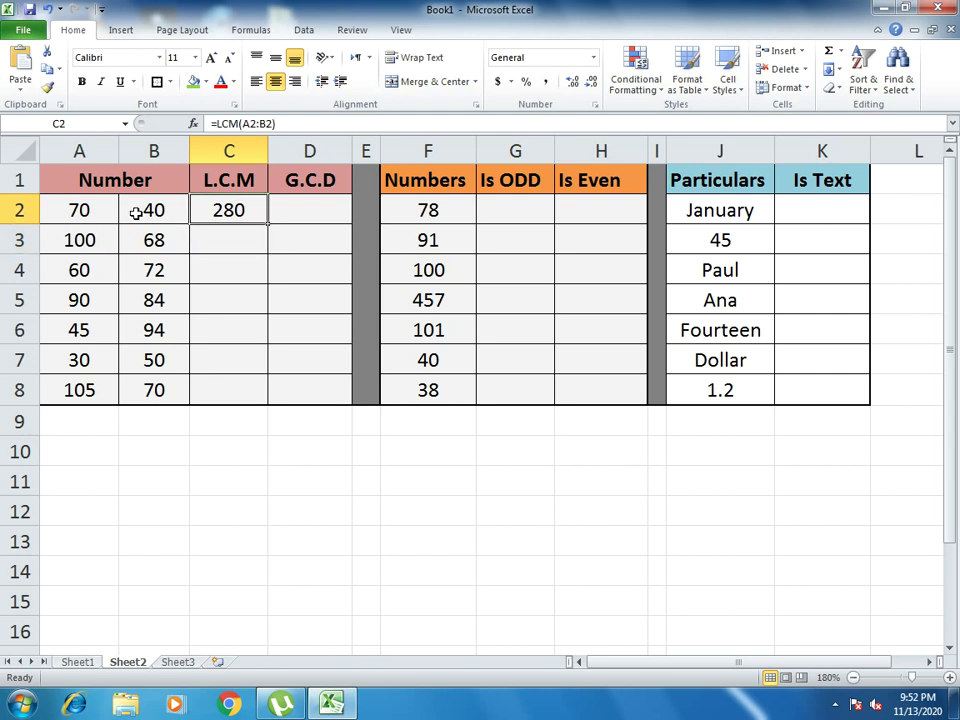
pyautogui.moveTo(268, 224); pyautogui.dragTo(259, 396)
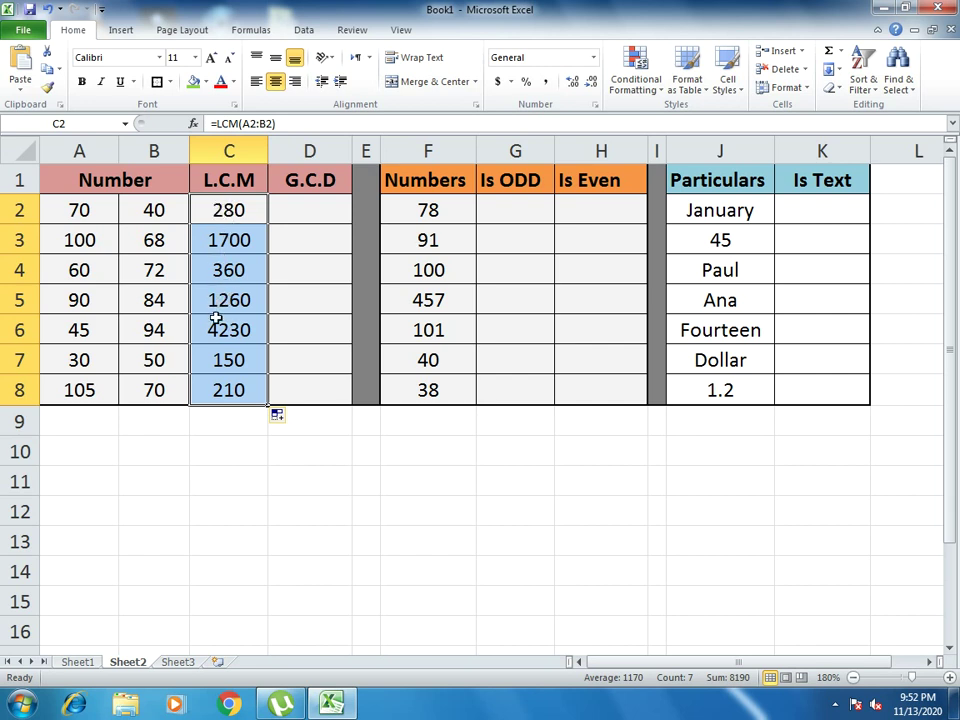
pyautogui.click(302, 208)
pyautogui.click(231, 210)
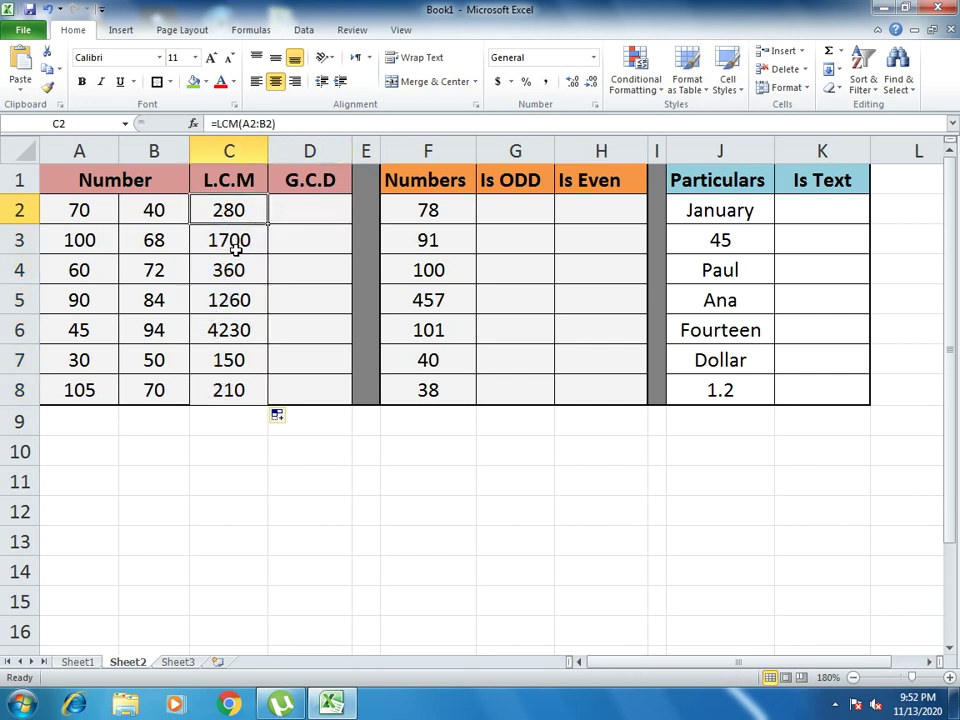
pyautogui.click(302, 207)
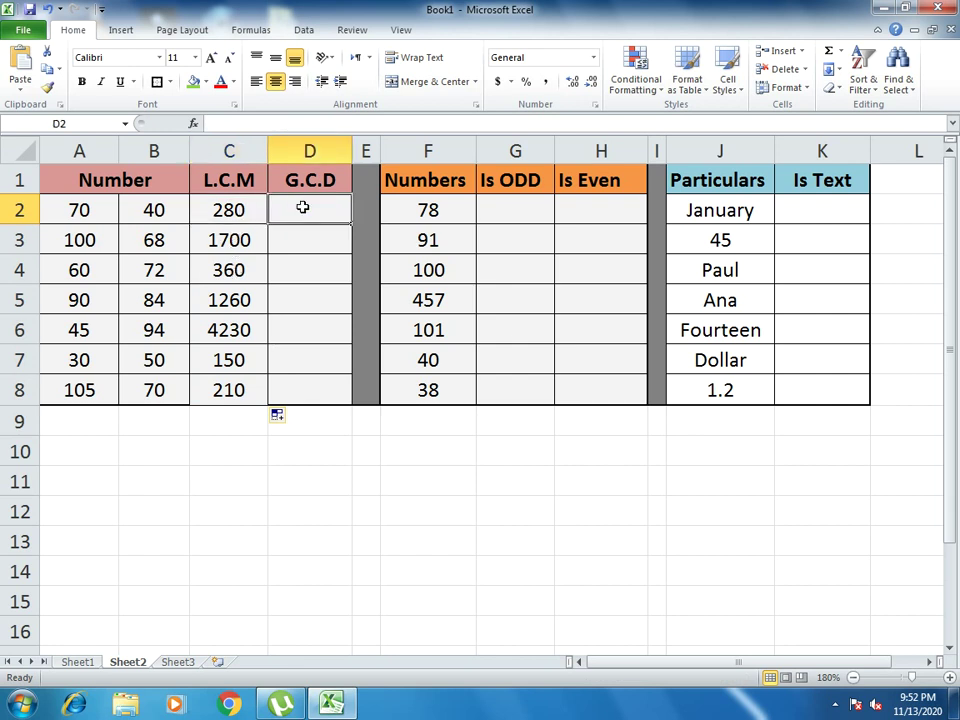
pyautogui.write('=')
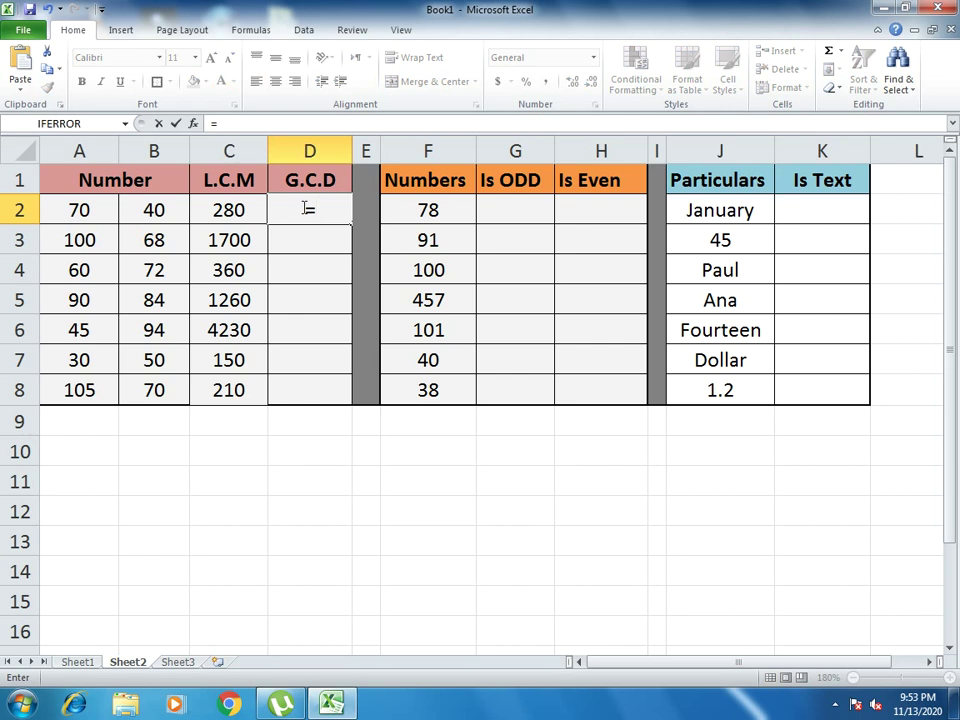
pyautogui.write('gcd')
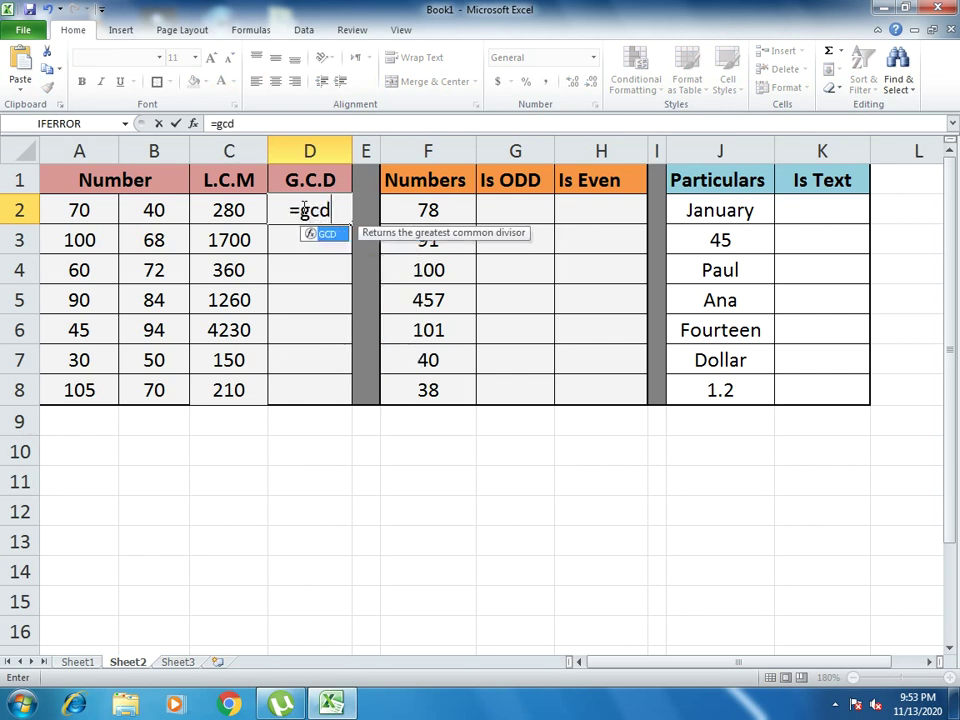
pyautogui.write('(')
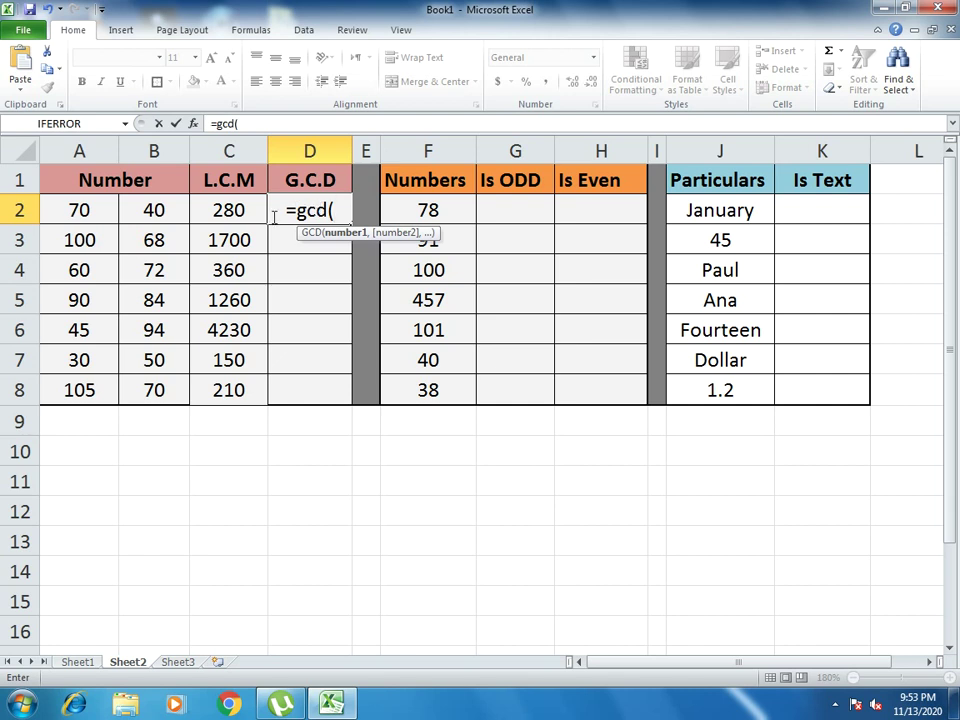
pyautogui.click(96, 210)
pyautogui.click(140, 207)
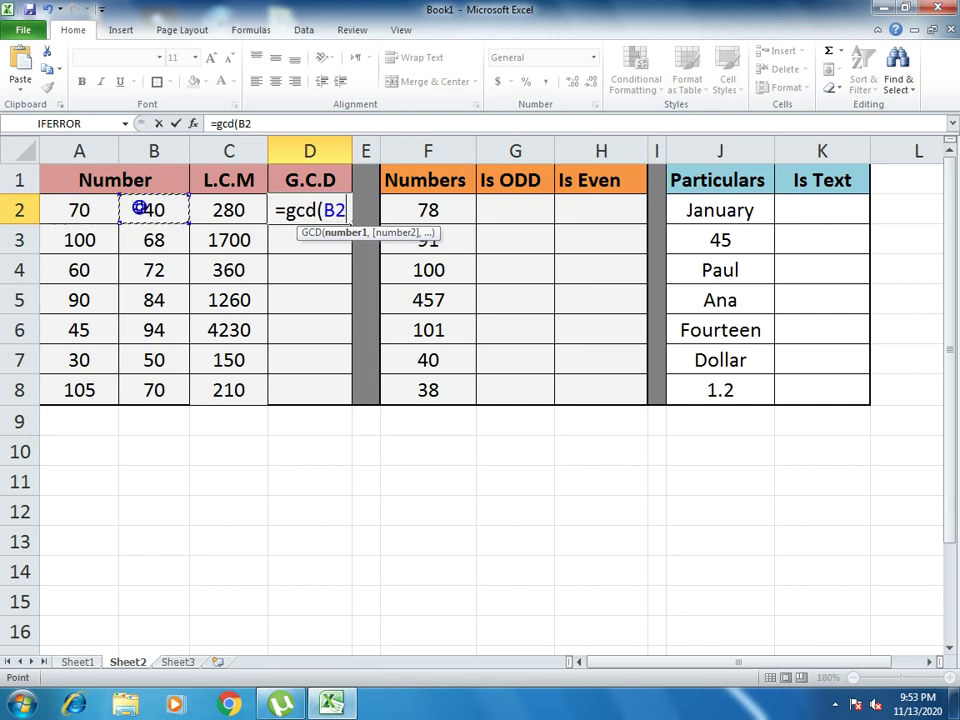
pyautogui.write(')')
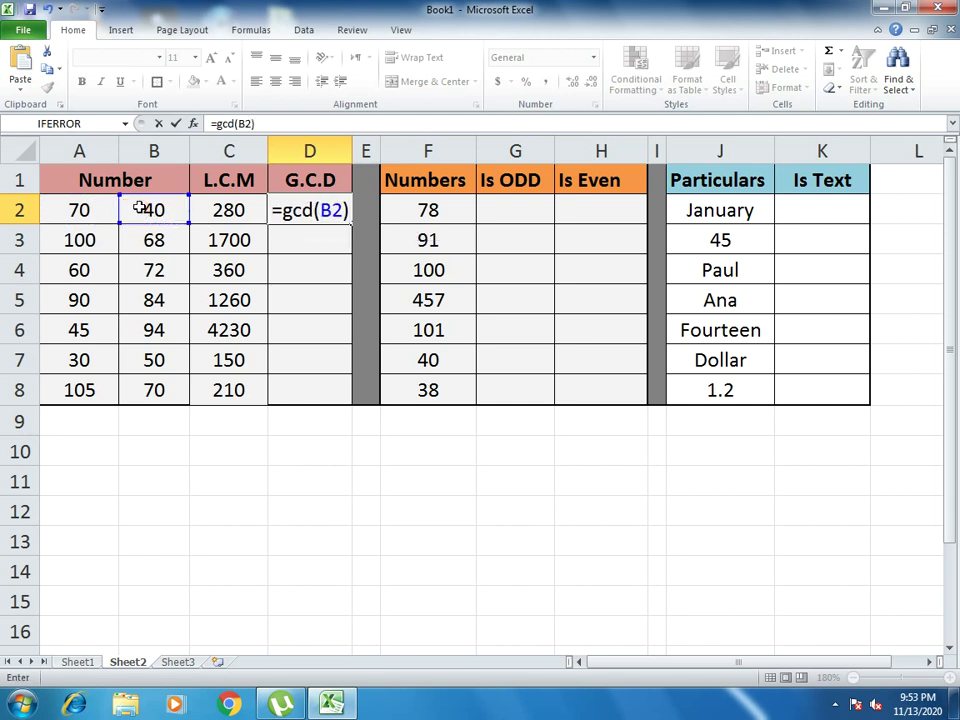
pyautogui.moveTo(332, 210); pyautogui.dragTo(283, 208)
pyautogui.press('Escape')
# Calculate the greatest common divisor in D2 with =GCD(A2:B2) and fill the formula down the G.C.D column to D8.
pyautogui.write('=')
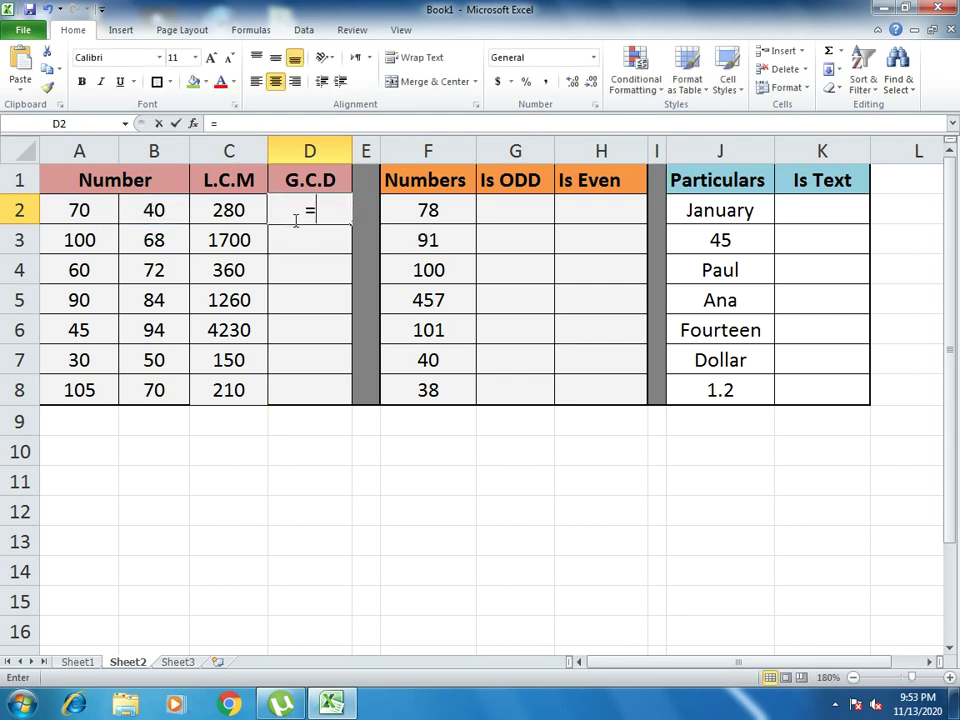
pyautogui.write('gcd')
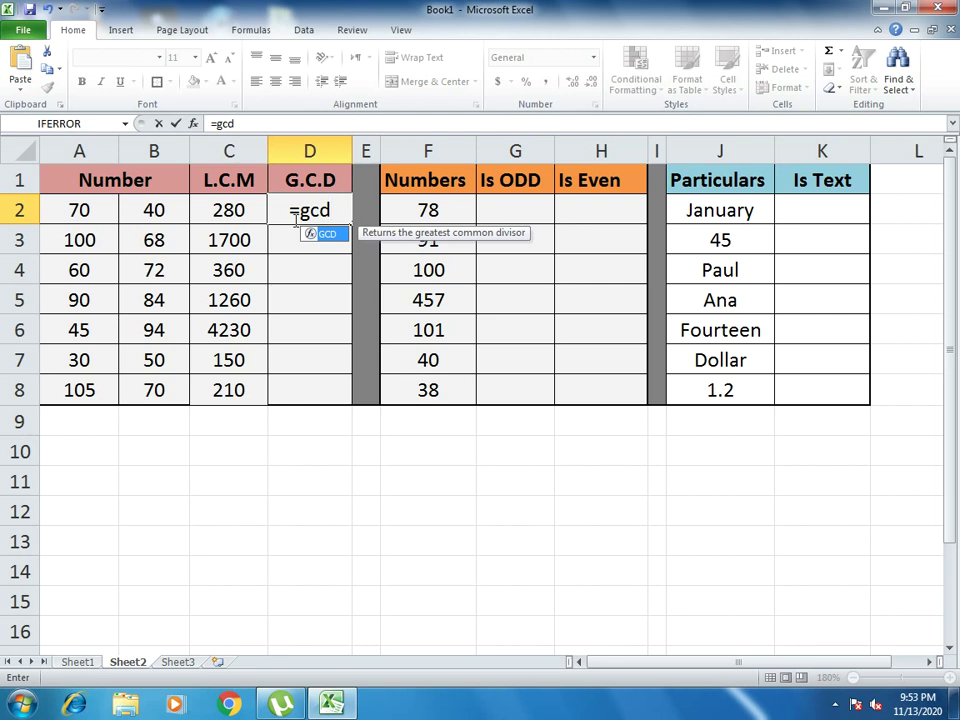
pyautogui.write('(')
pyautogui.moveTo(79, 209); pyautogui.dragTo(128, 209)
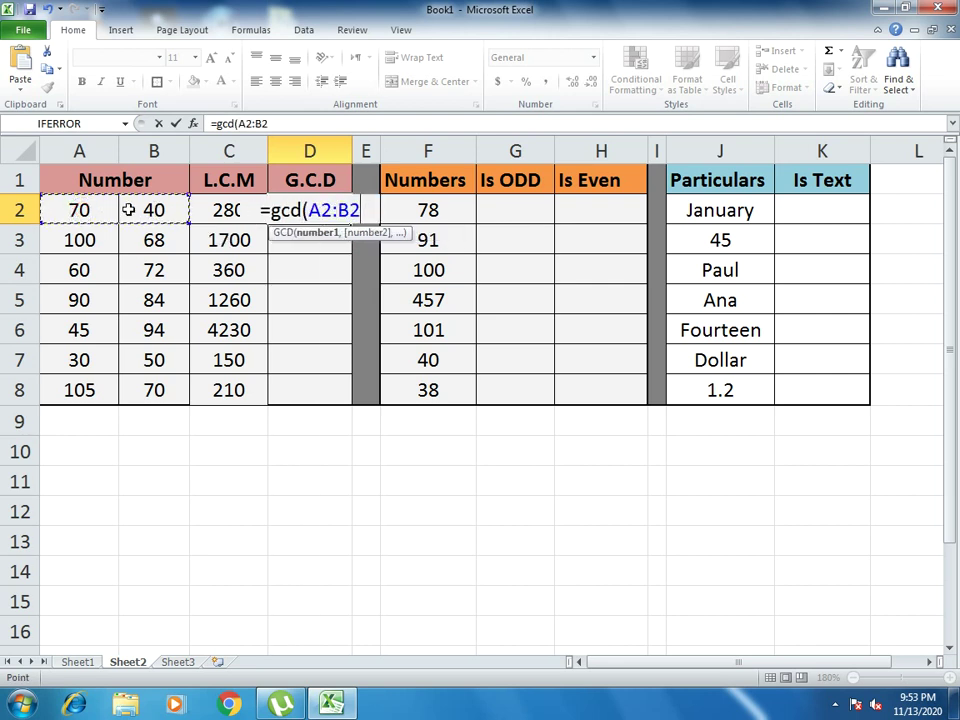
pyautogui.write(')')
pyautogui.press('Return')
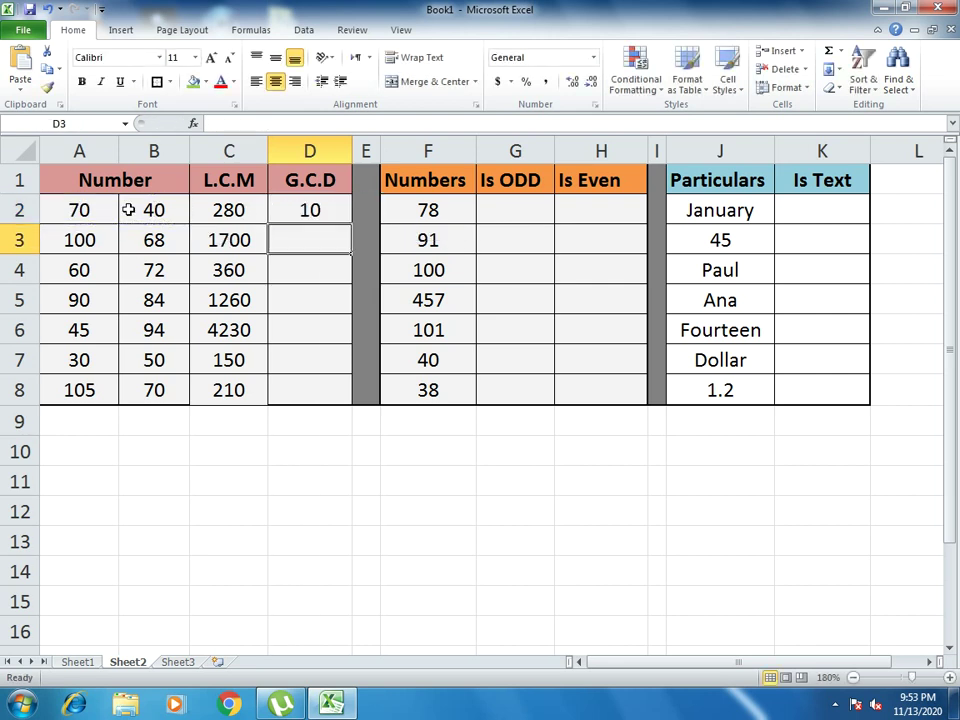
pyautogui.click(328, 210)
pyautogui.doubleClick(350, 224)
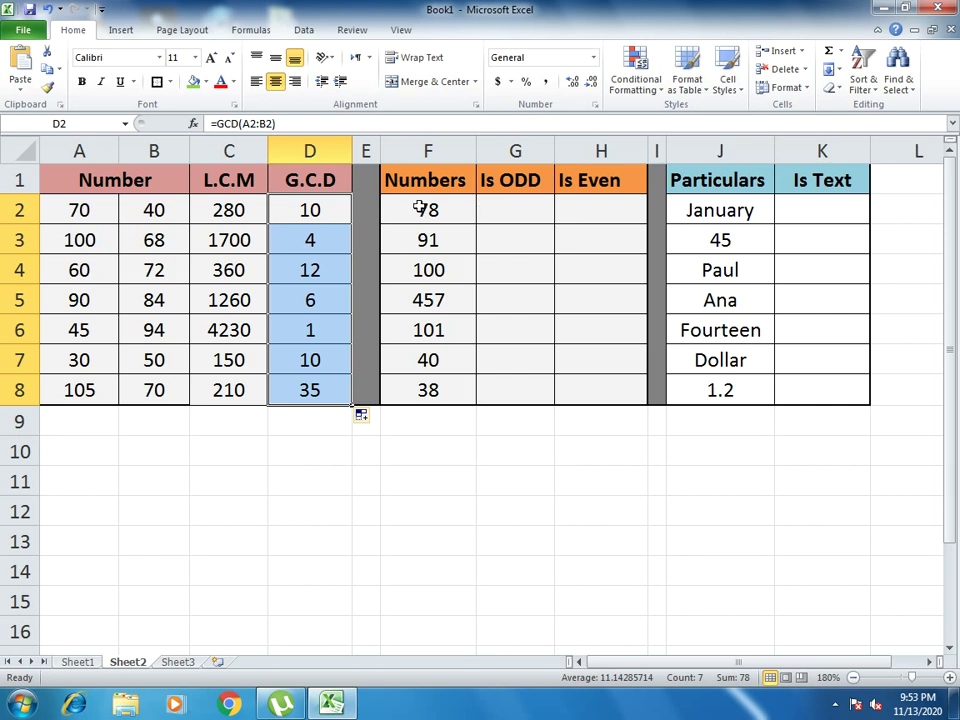
# Test whether F2 is odd in the Is ODD cell G2 with =ISODD(F2) and fill the formula down to G8.
pyautogui.click(500, 209)
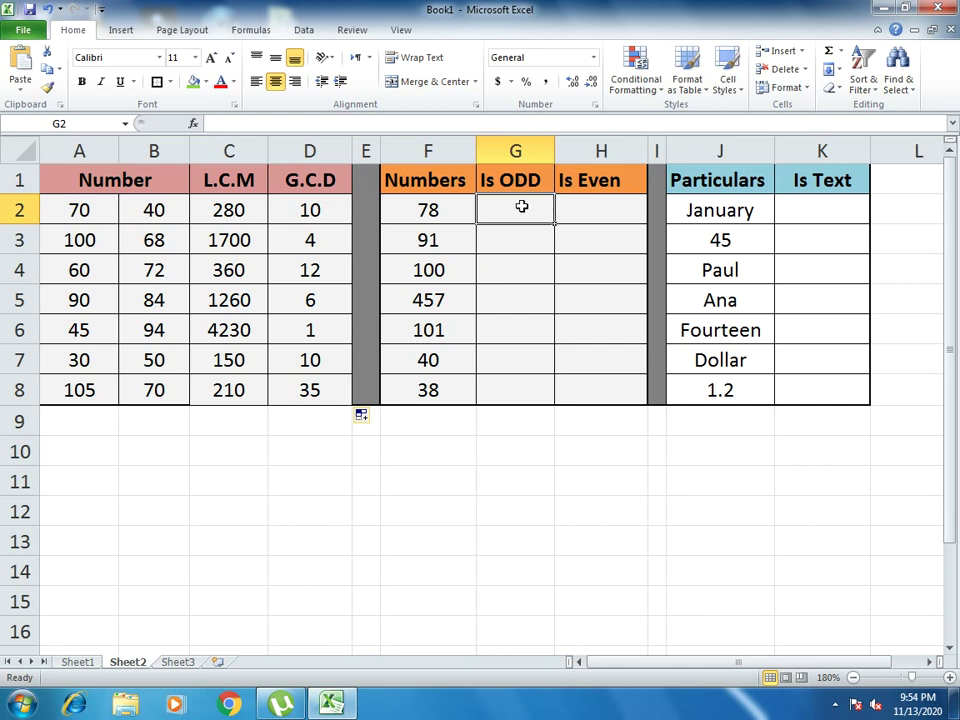
pyautogui.write('=')
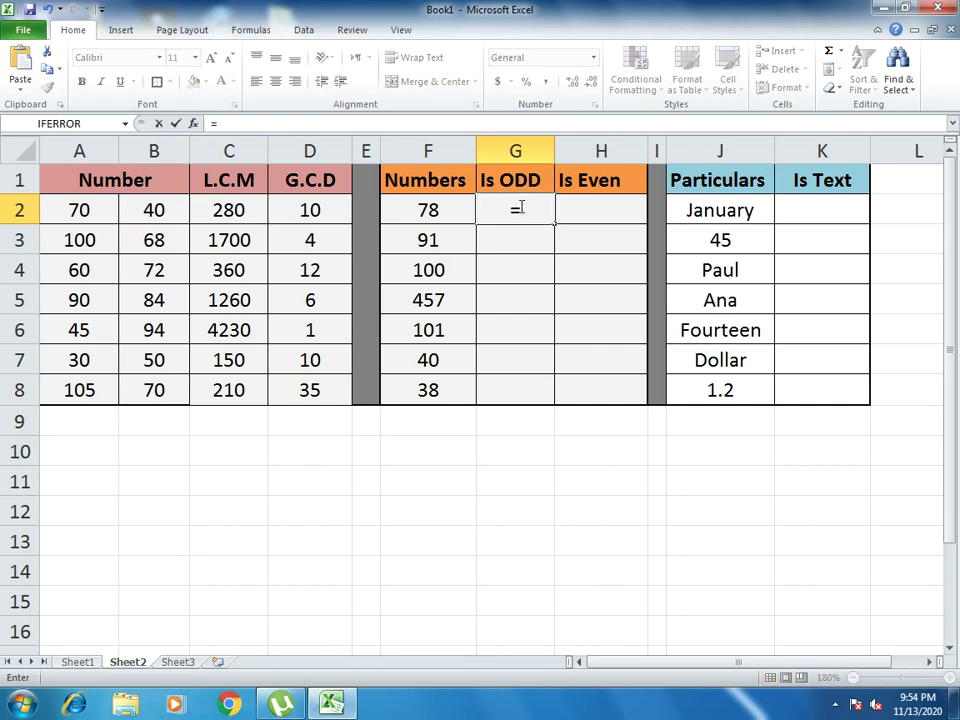
pyautogui.write('ISODD')
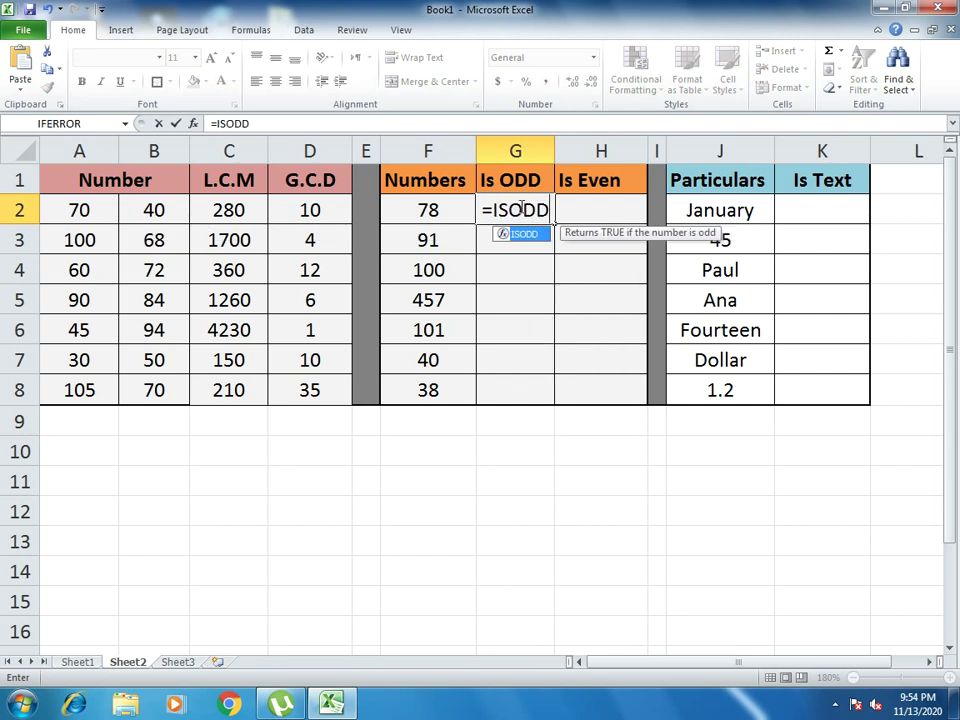
pyautogui.write('(')
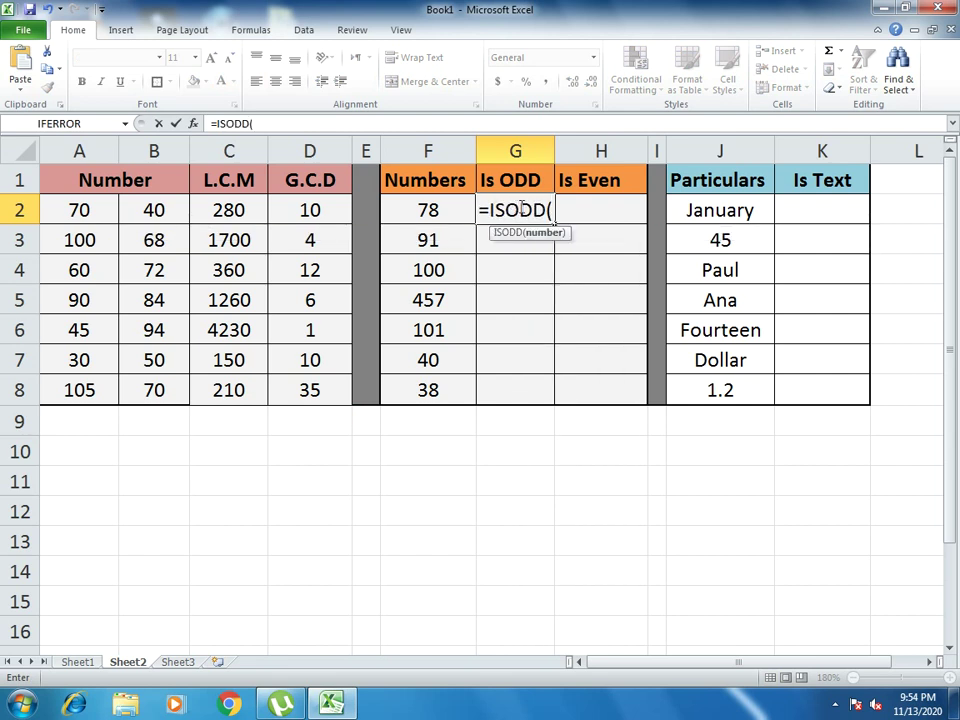
pyautogui.click(432, 212)
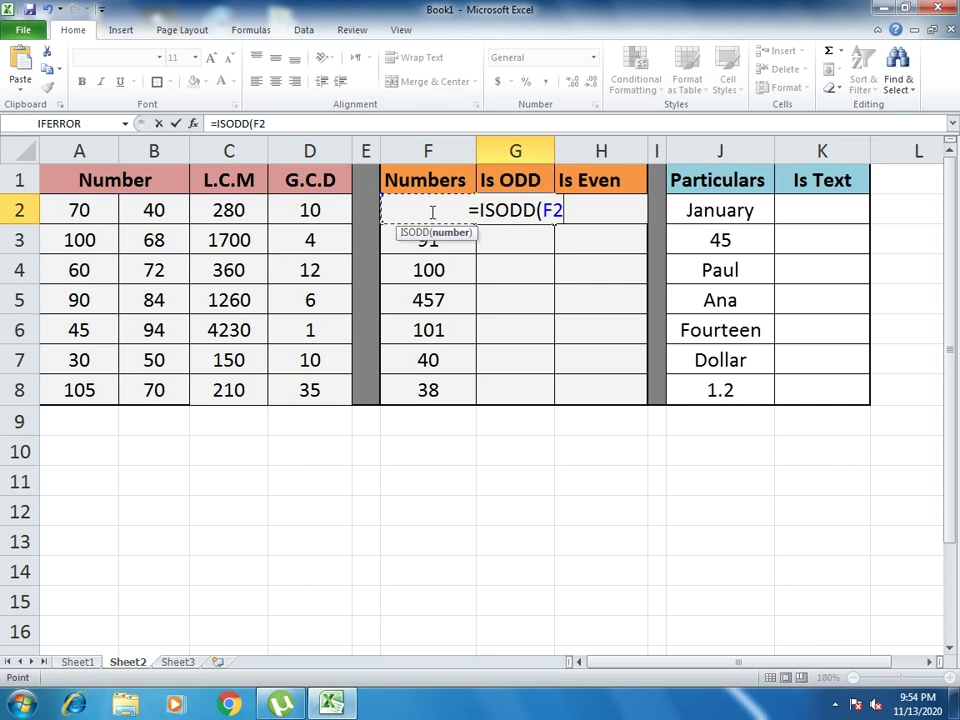
pyautogui.write(')')
pyautogui.press('Return')
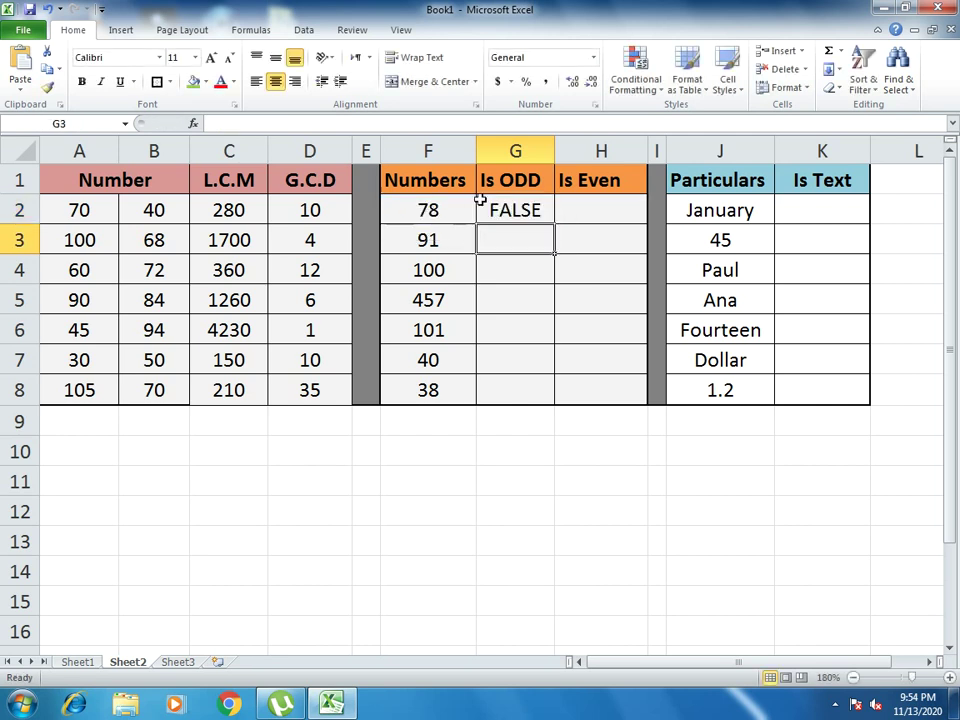
pyautogui.click(510, 215)
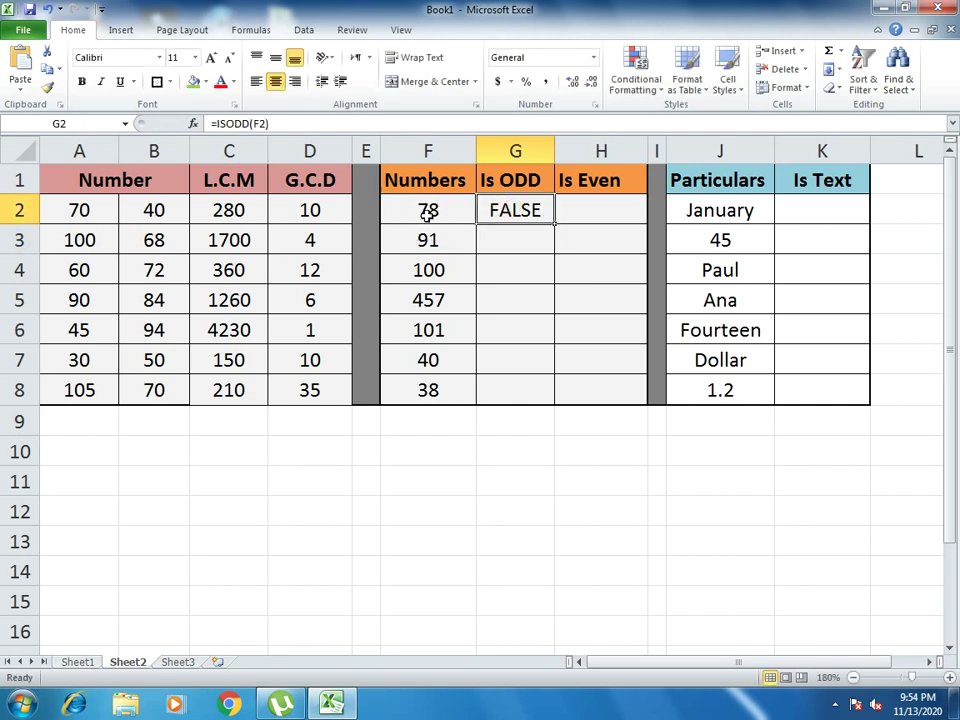
pyautogui.doubleClick(554, 223)
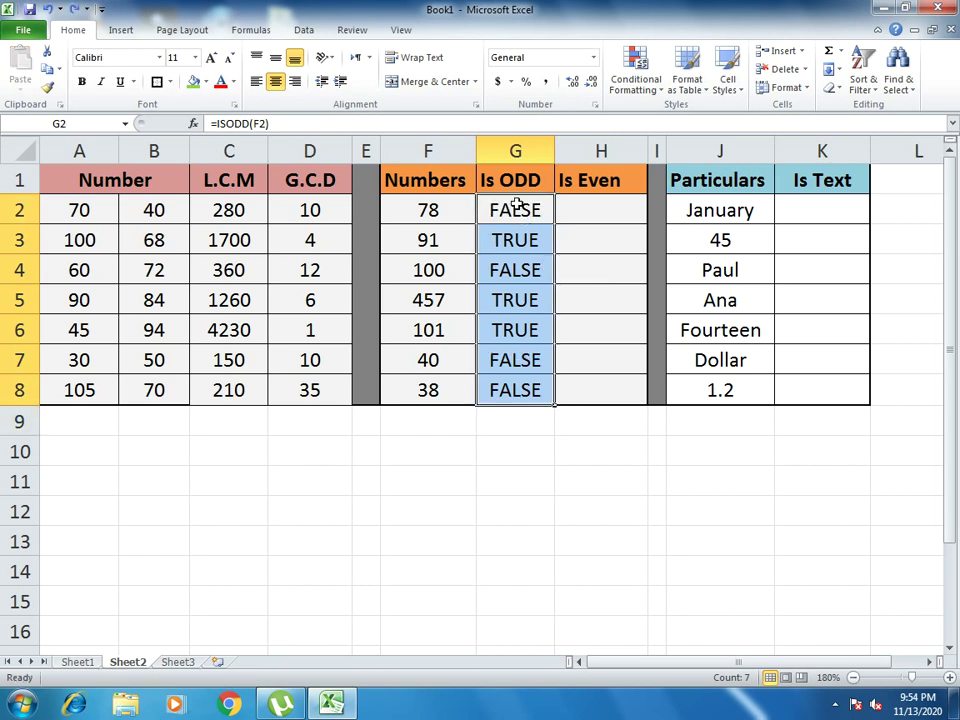
# Test whether F2 is even in the Is Even cell H2 with =ISEVEN(F2) and fill the formula down to H8.
pyautogui.click(568, 209)
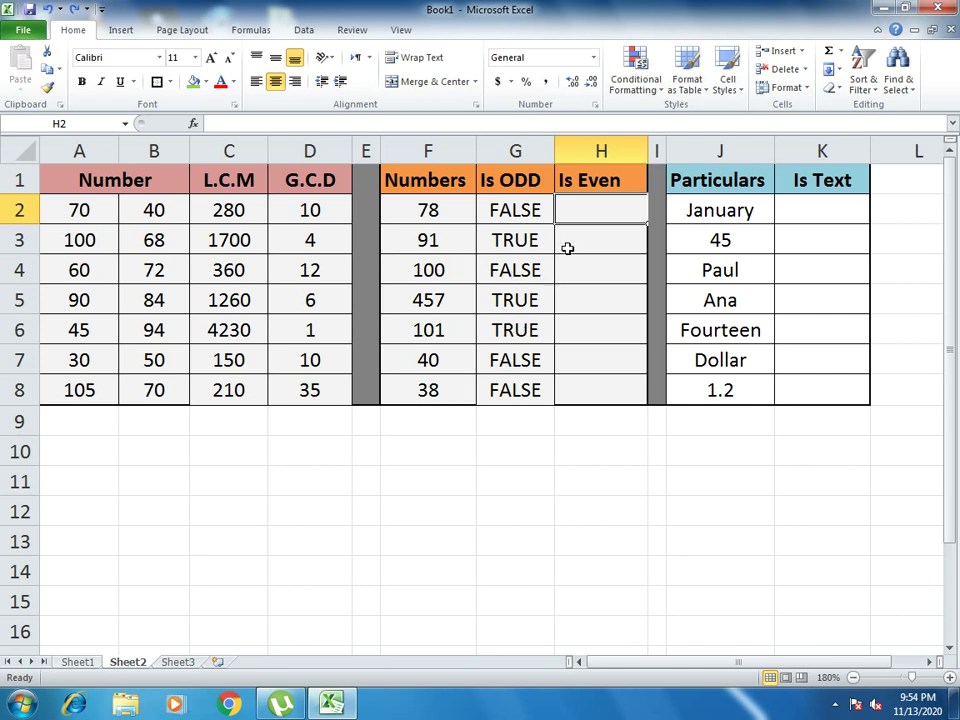
pyautogui.click(588, 209)
pyautogui.write('=IS')
pyautogui.write('E')
pyautogui.press('BackSpace')
pyautogui.write('ISEVEN')
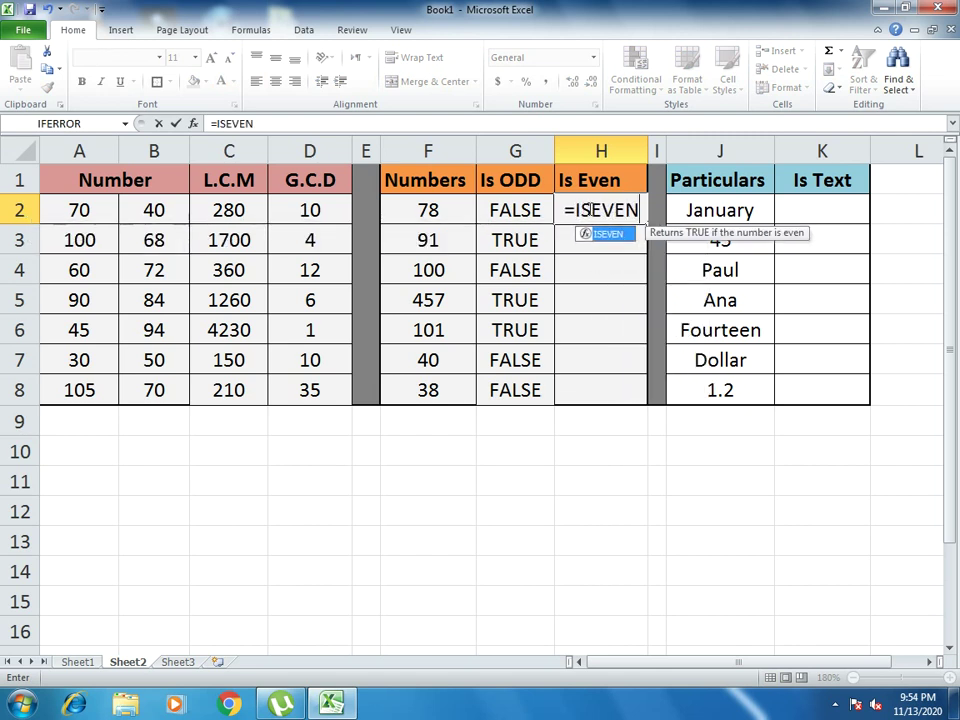
pyautogui.write('(')
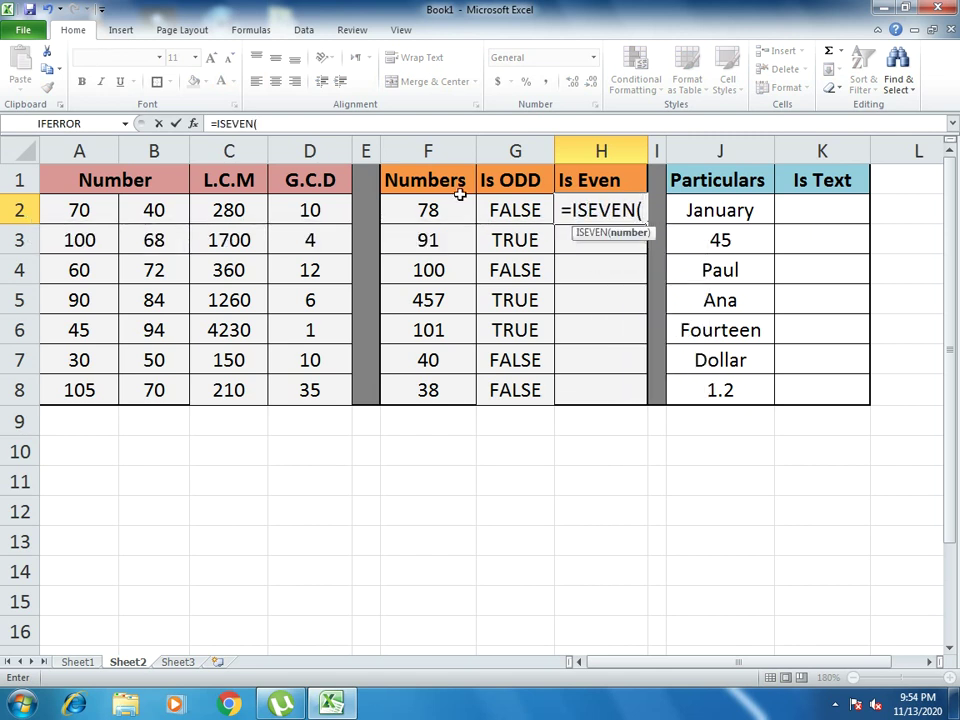
pyautogui.moveTo(435, 208); pyautogui.dragTo(404, 208)
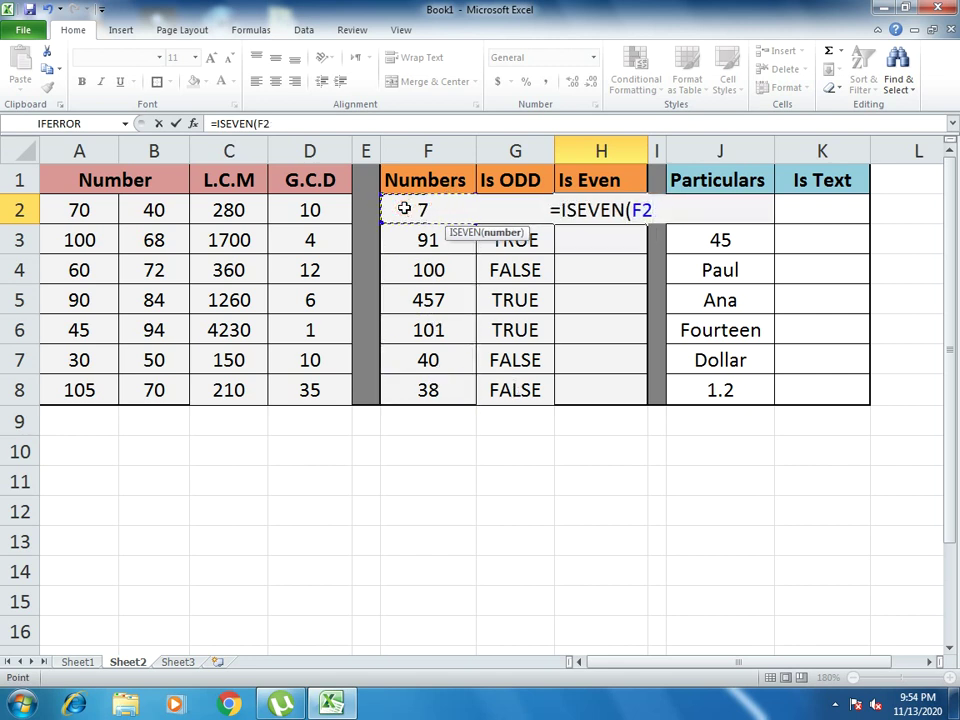
pyautogui.write(')')
pyautogui.press('Return')
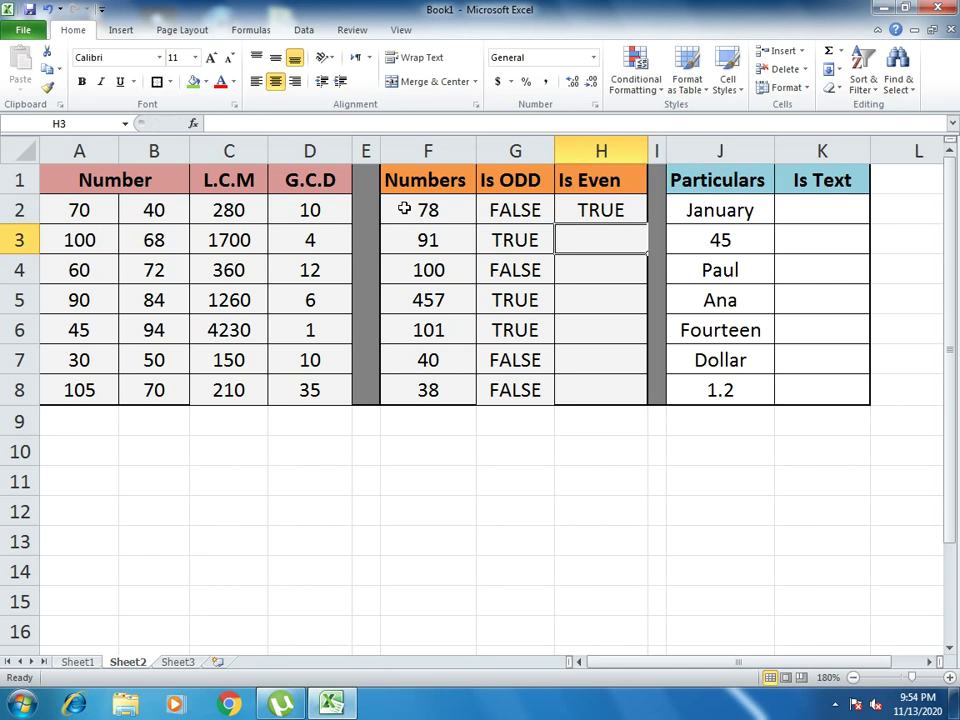
pyautogui.click(575, 211)
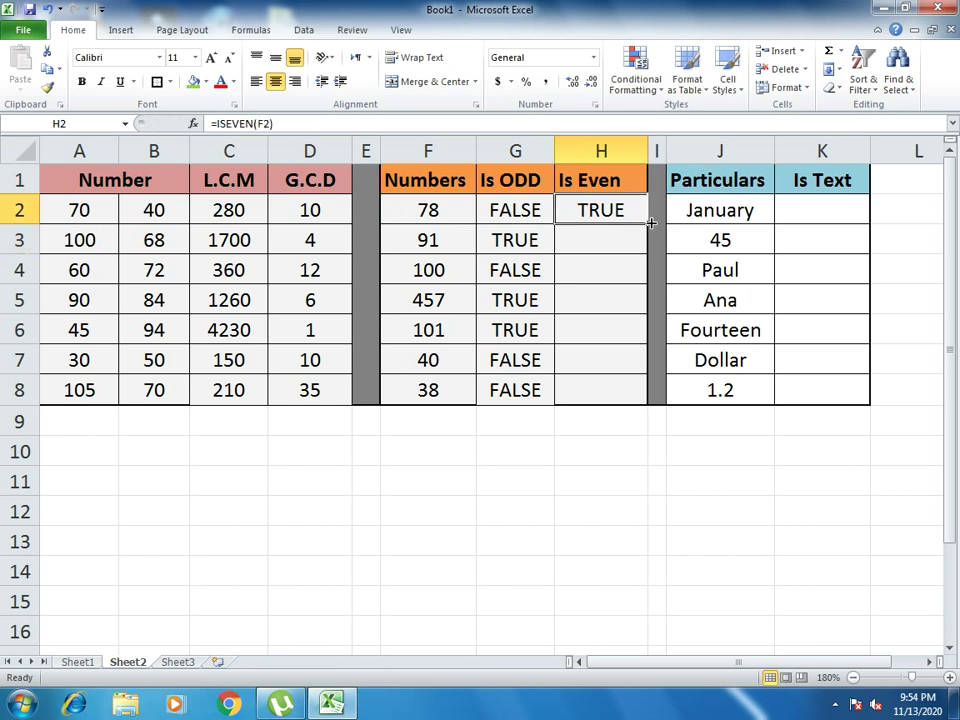
pyautogui.moveTo(647, 224); pyautogui.dragTo(636, 405)
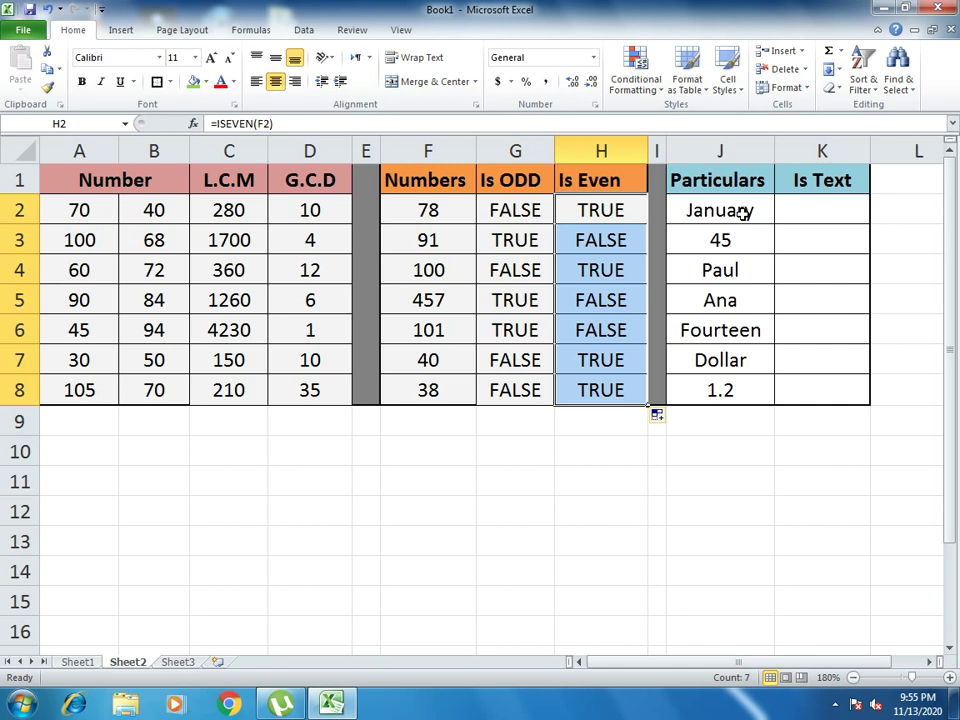
# Check whether J2 contains text in the Is Text cell K2 with =ISTEXT(J2) and fill the formula down to K8.
pyautogui.click(804, 198)
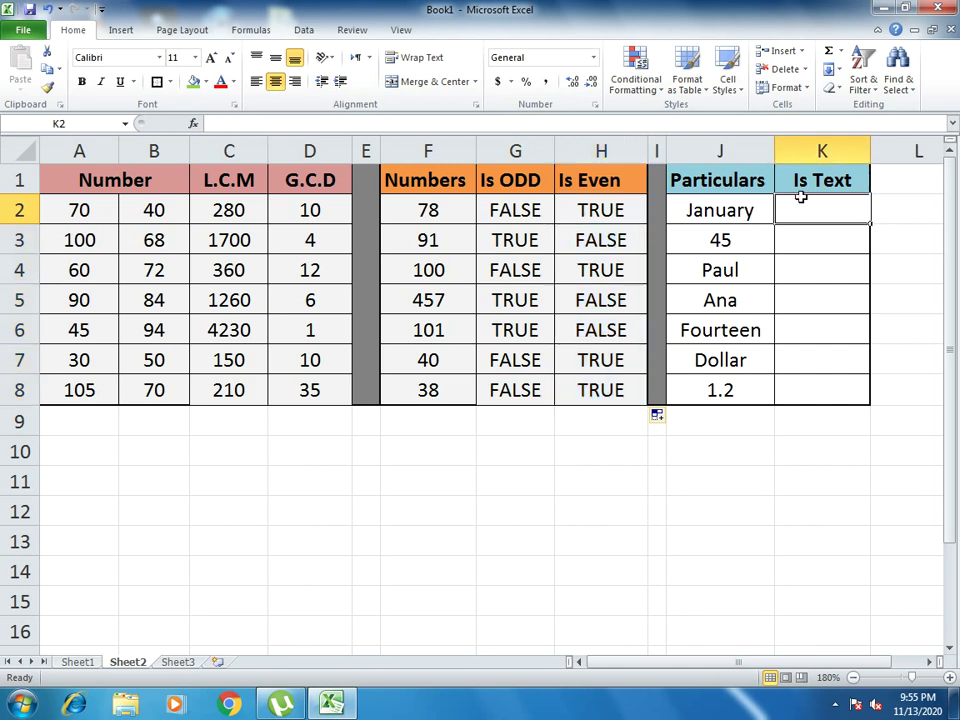
pyautogui.write('=ISTEXT')
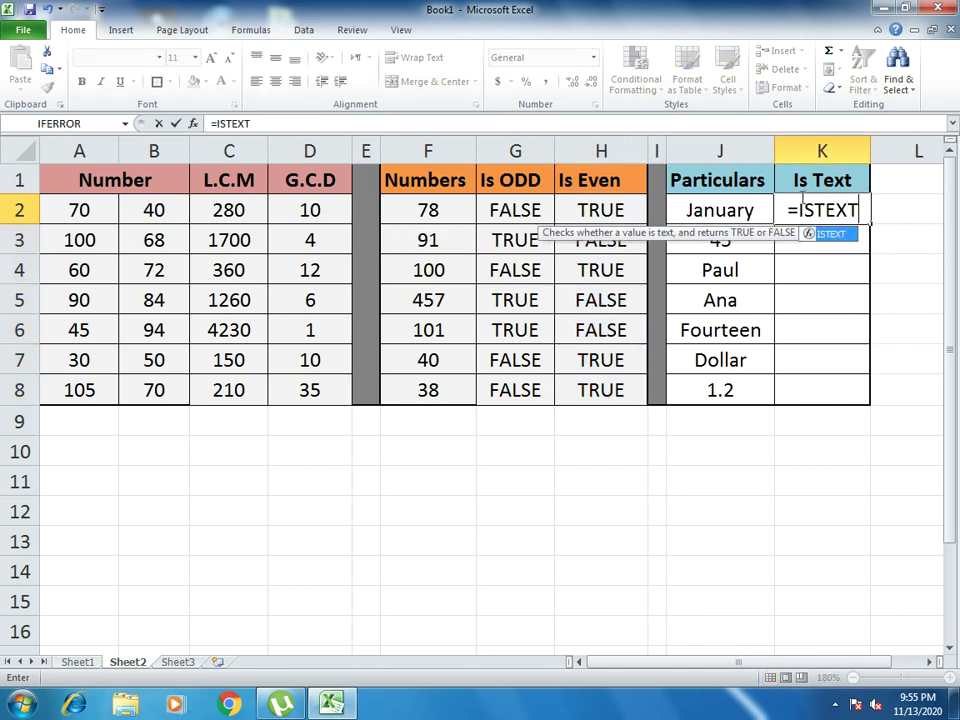
pyautogui.write('(')
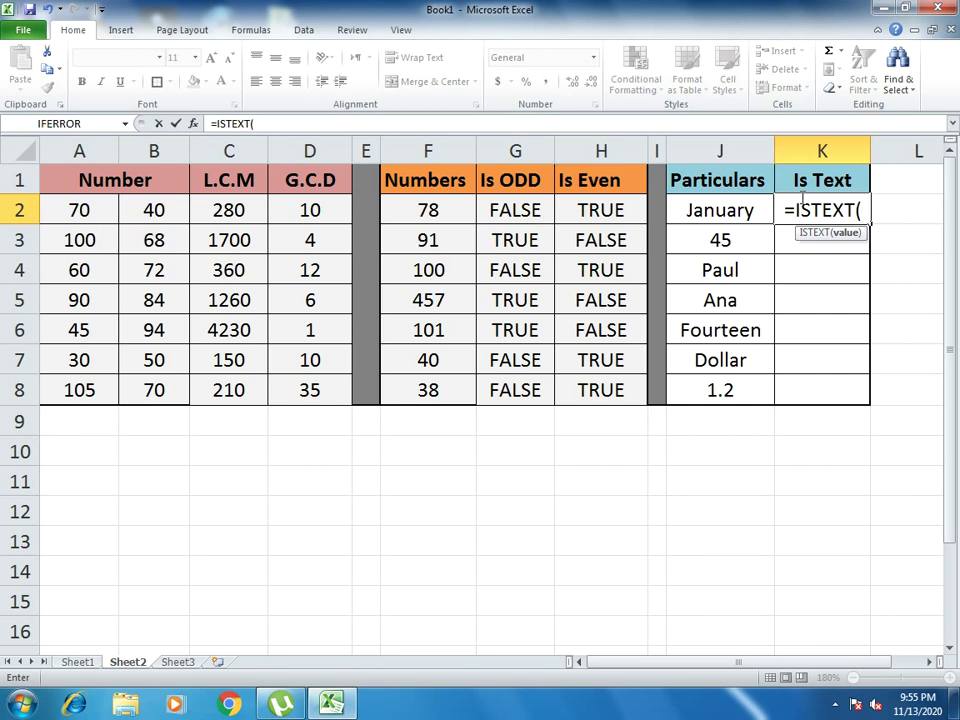
pyautogui.click(706, 205)
pyautogui.write(')')
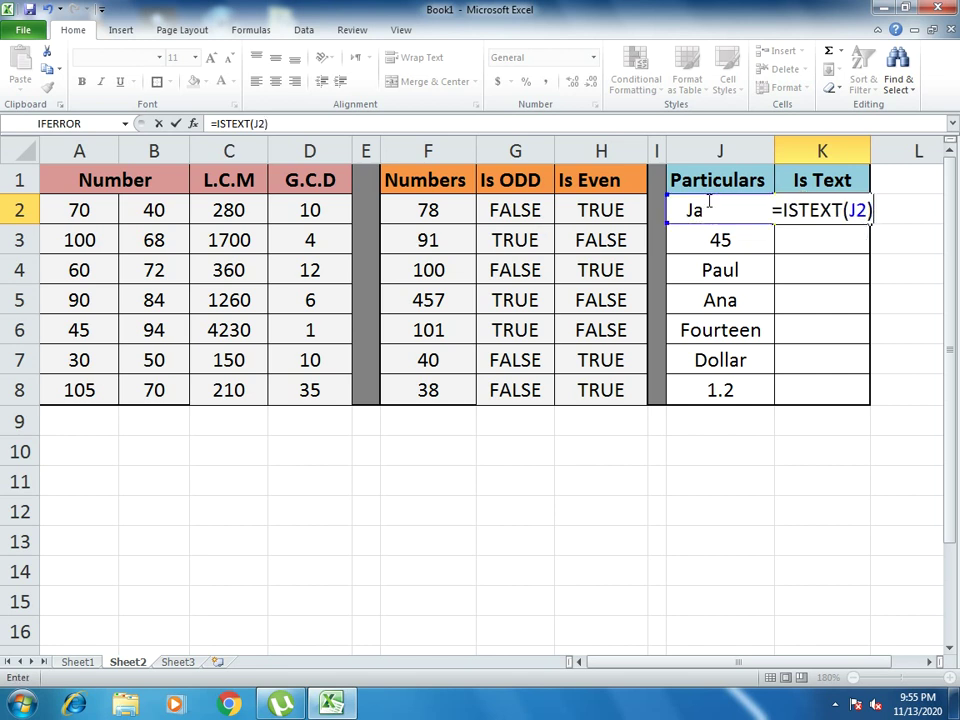
pyautogui.press('Return')
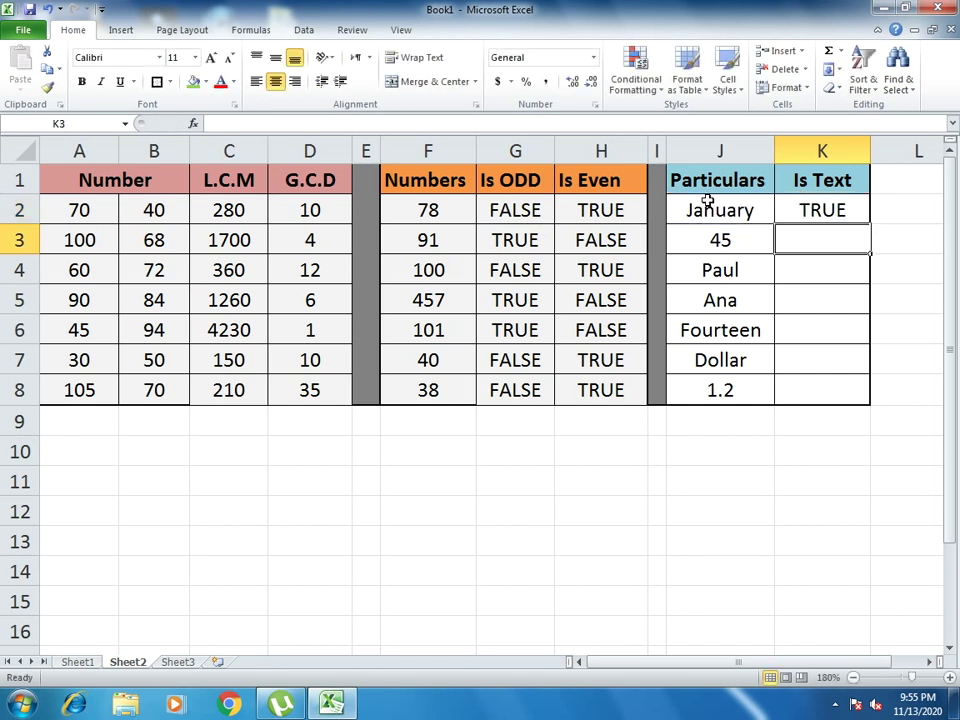
pyautogui.click(826, 210)
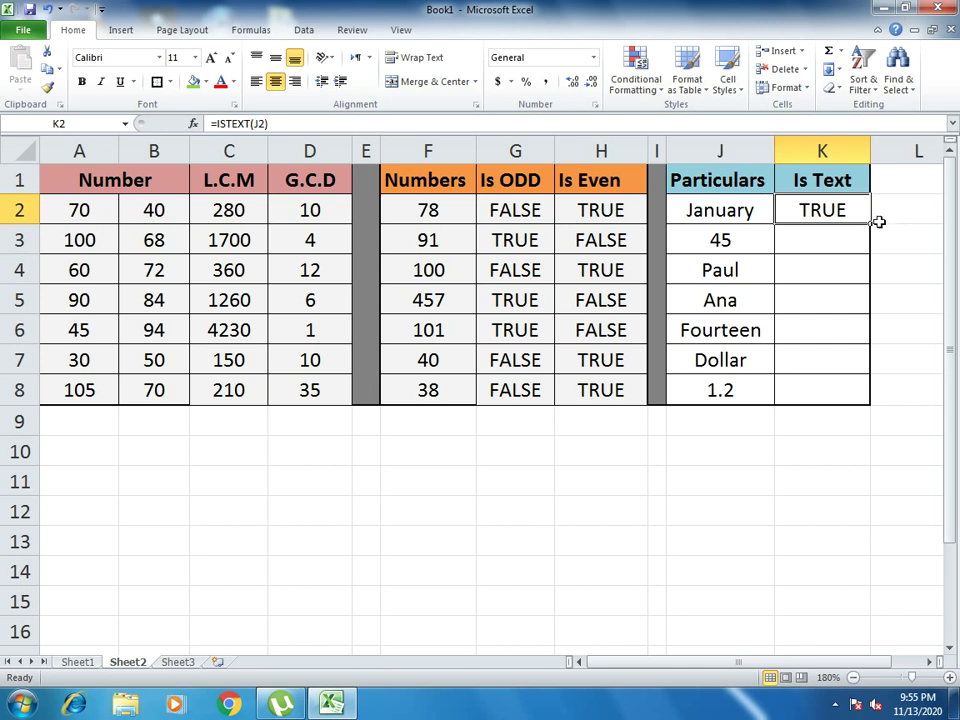
pyautogui.moveTo(870, 227); pyautogui.dragTo(863, 398)
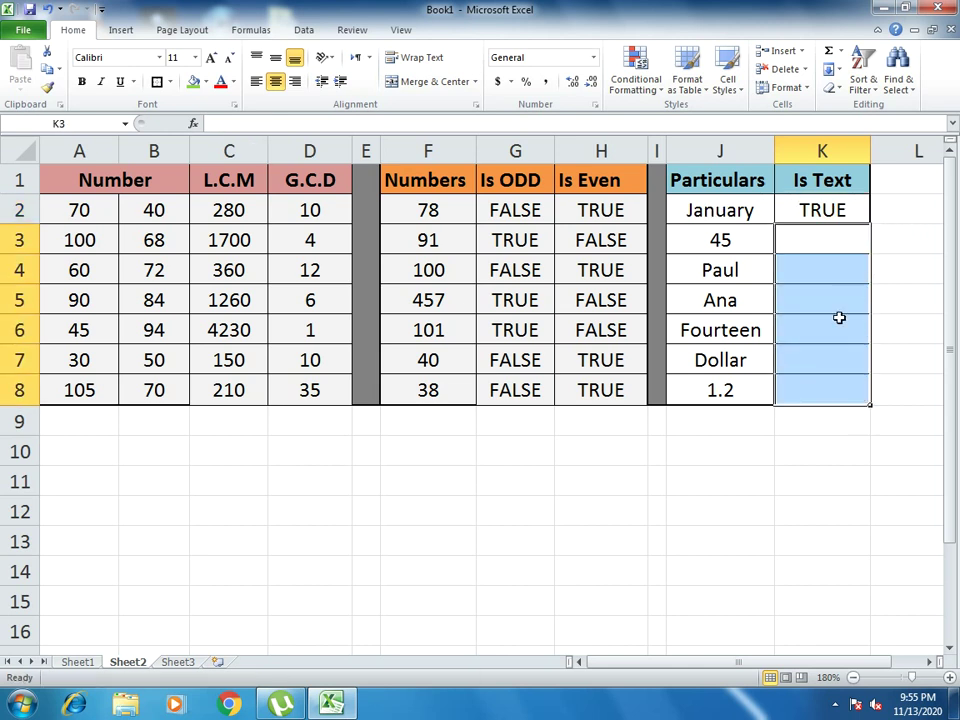
pyautogui.click(821, 218)
pyautogui.moveTo(870, 227); pyautogui.dragTo(866, 393)
pyautogui.click(885, 362)
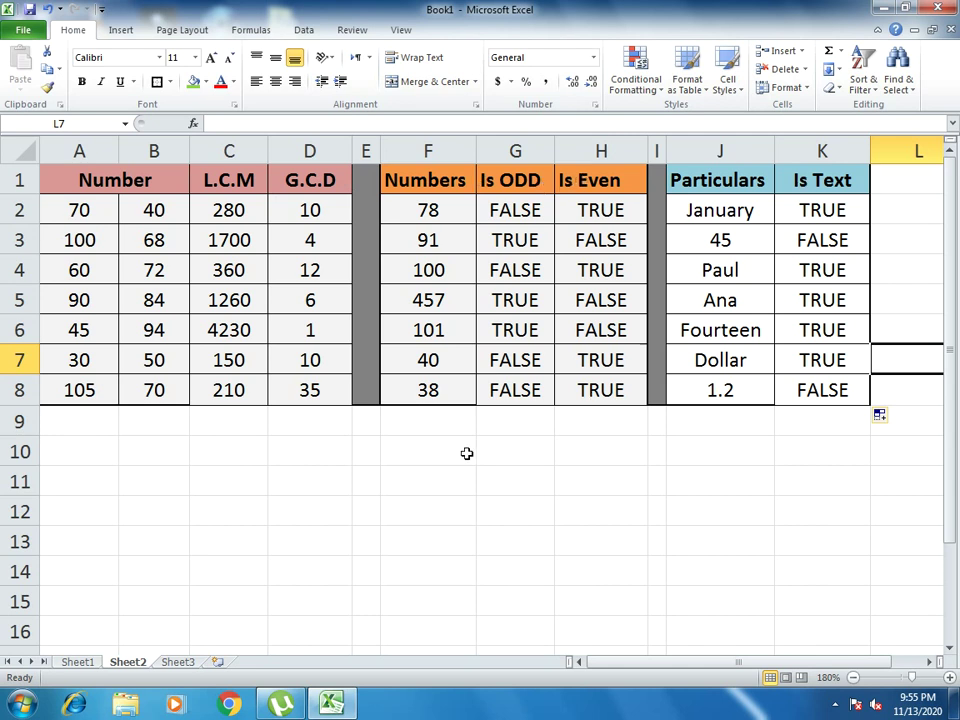
# On the Sheet3 worksheet, join the first and last name in the Full Name cell H2 with =CONCATENATE(F2,G2).
pyautogui.click(176, 662)
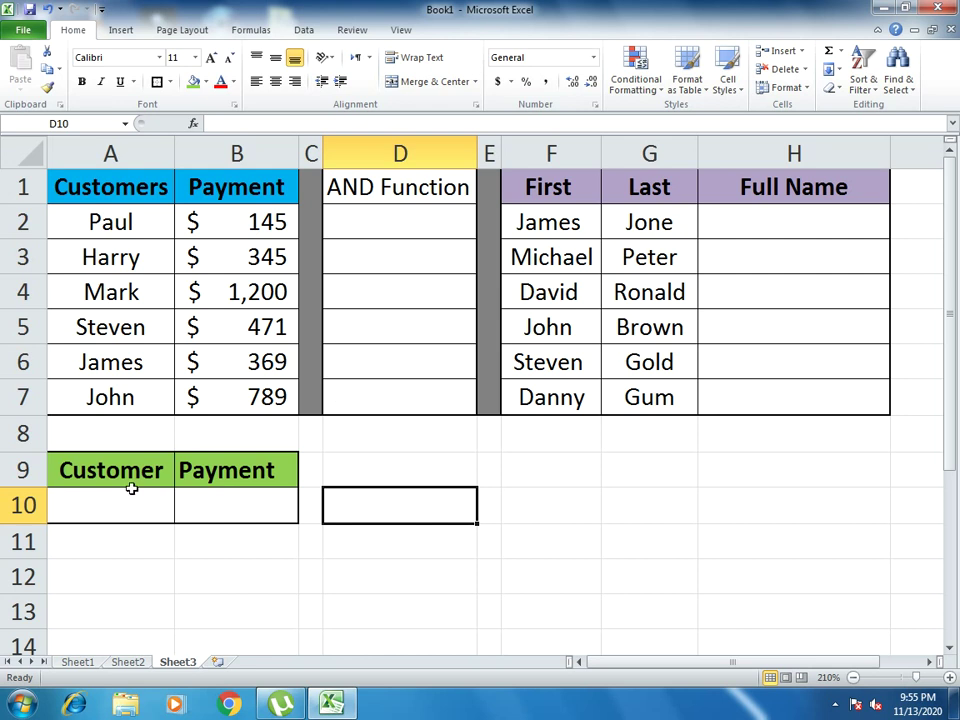
pyautogui.click(387, 215)
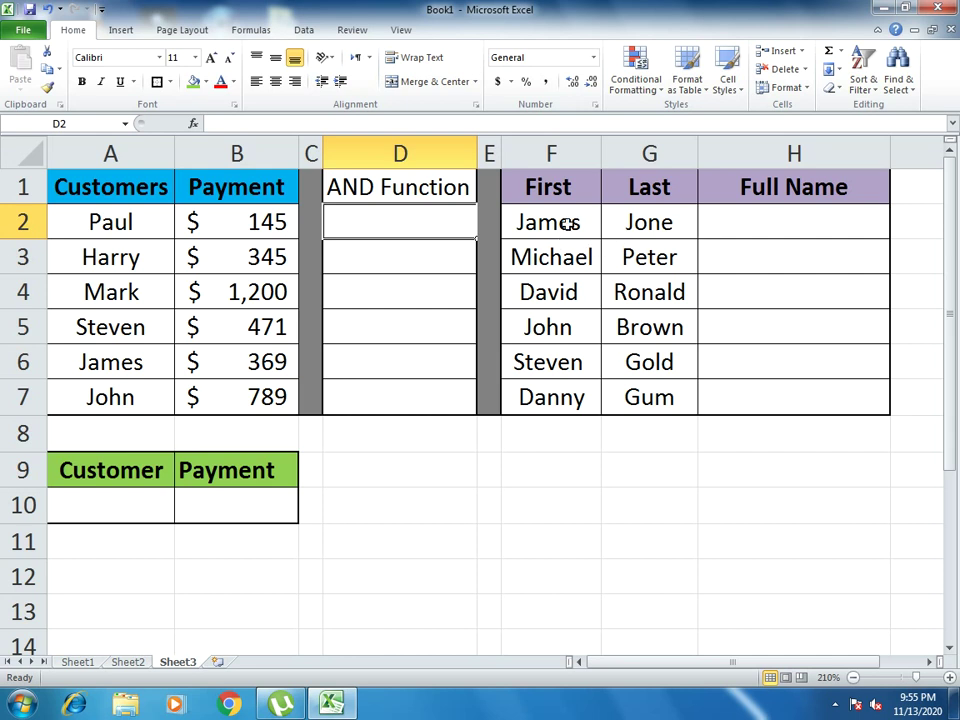
pyautogui.click(705, 221)
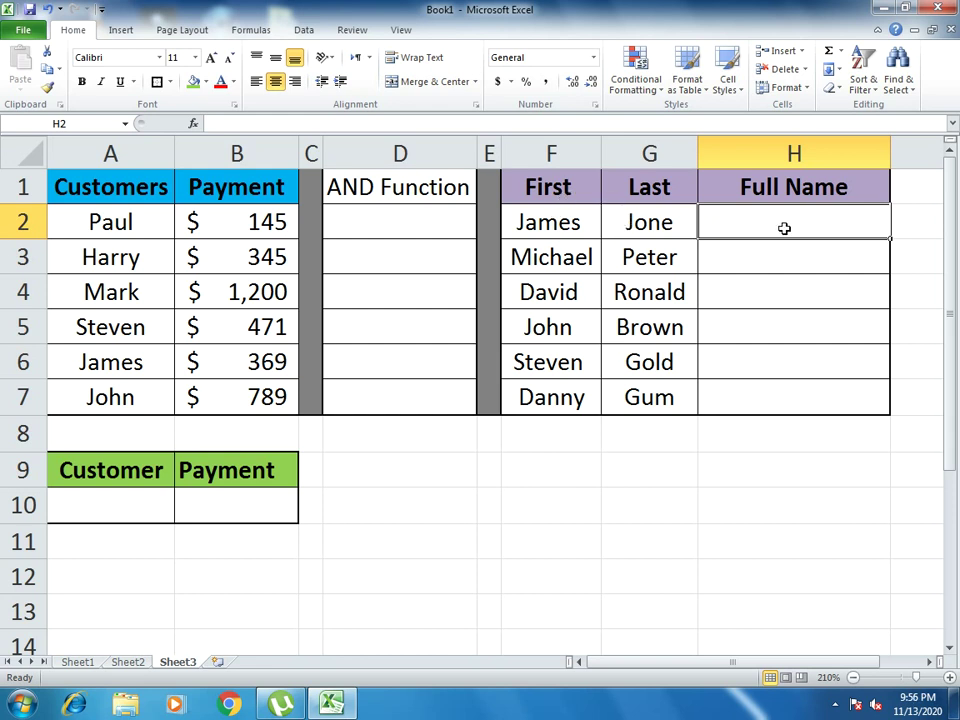
pyautogui.write('=')
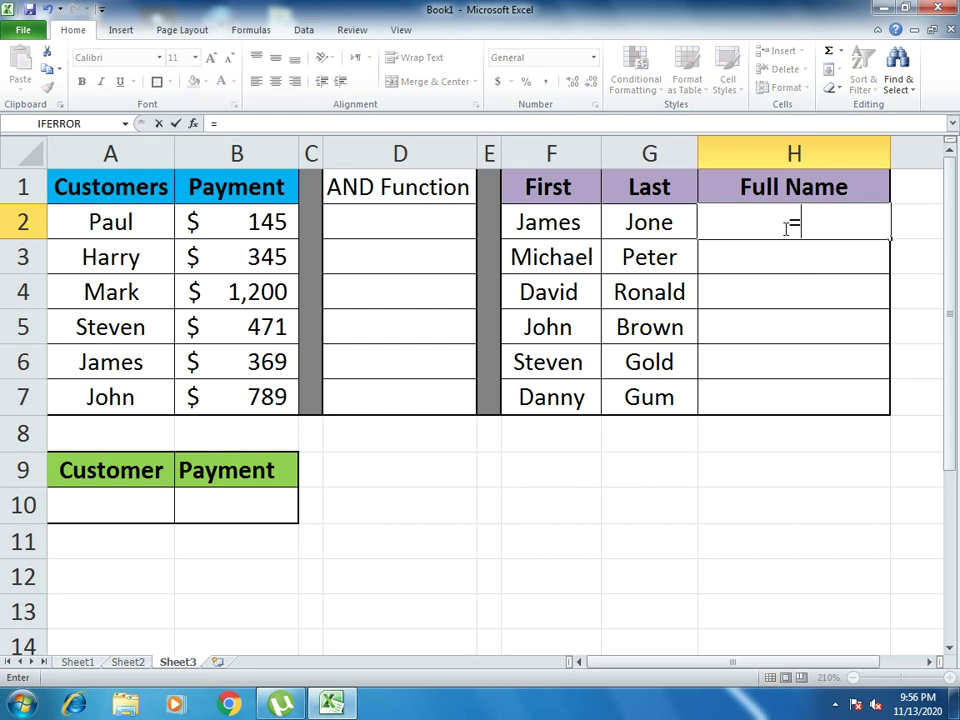
pyautogui.write('CON')
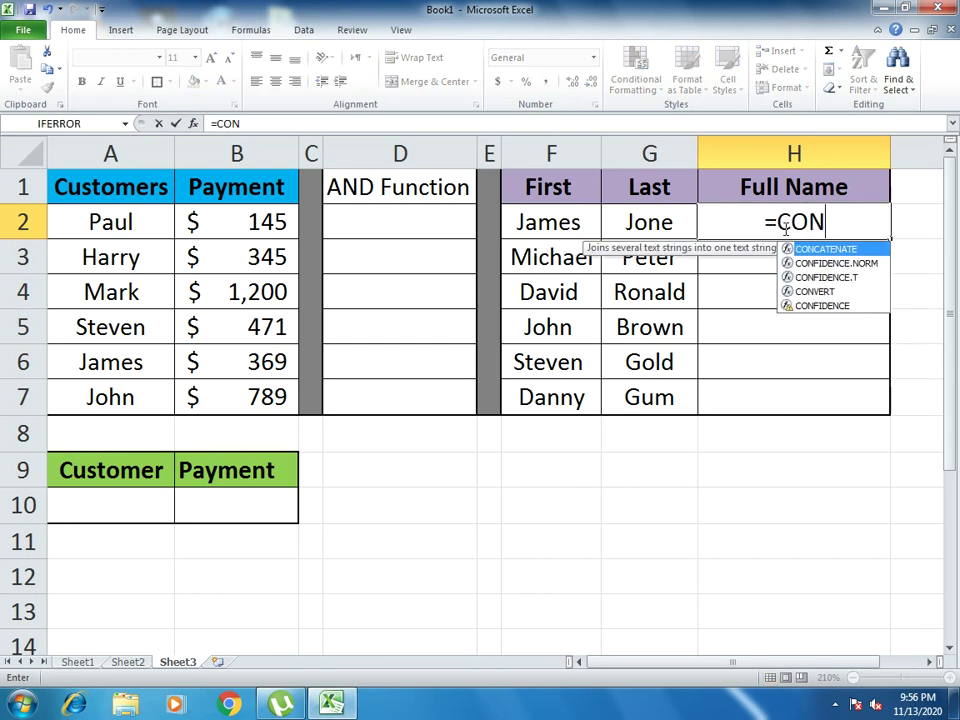
pyautogui.write('CAT')
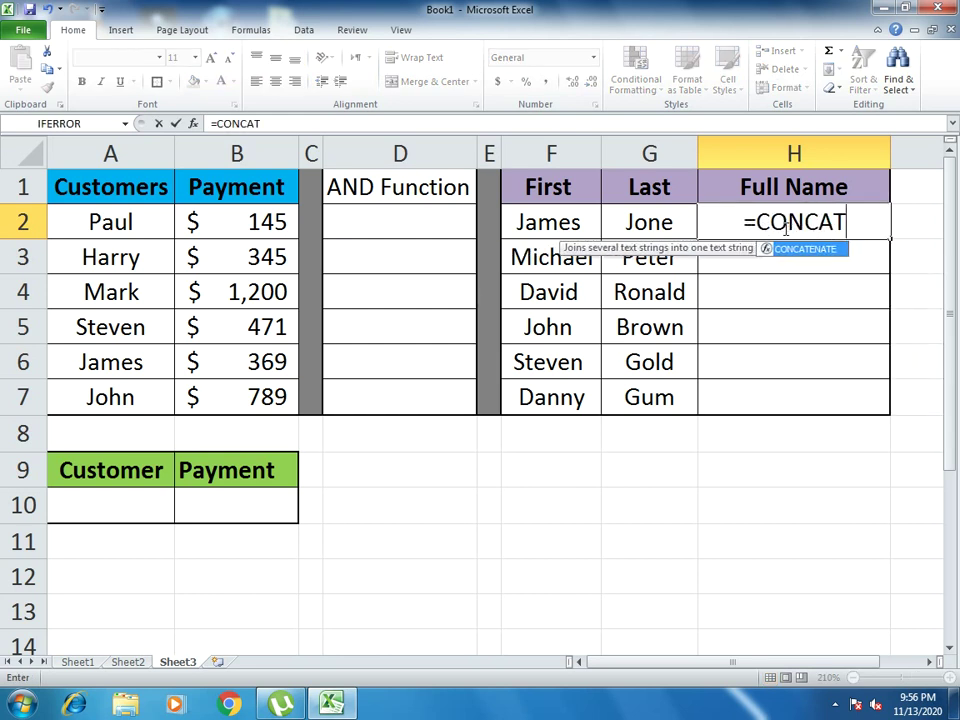
pyautogui.doubleClick(820, 250)
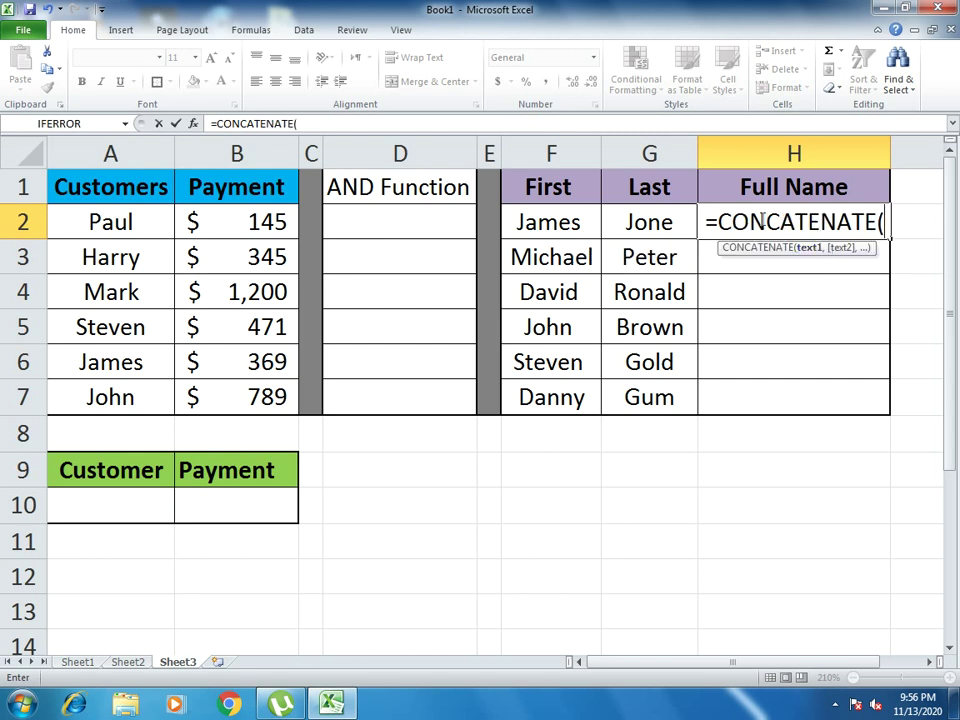
pyautogui.click(575, 217)
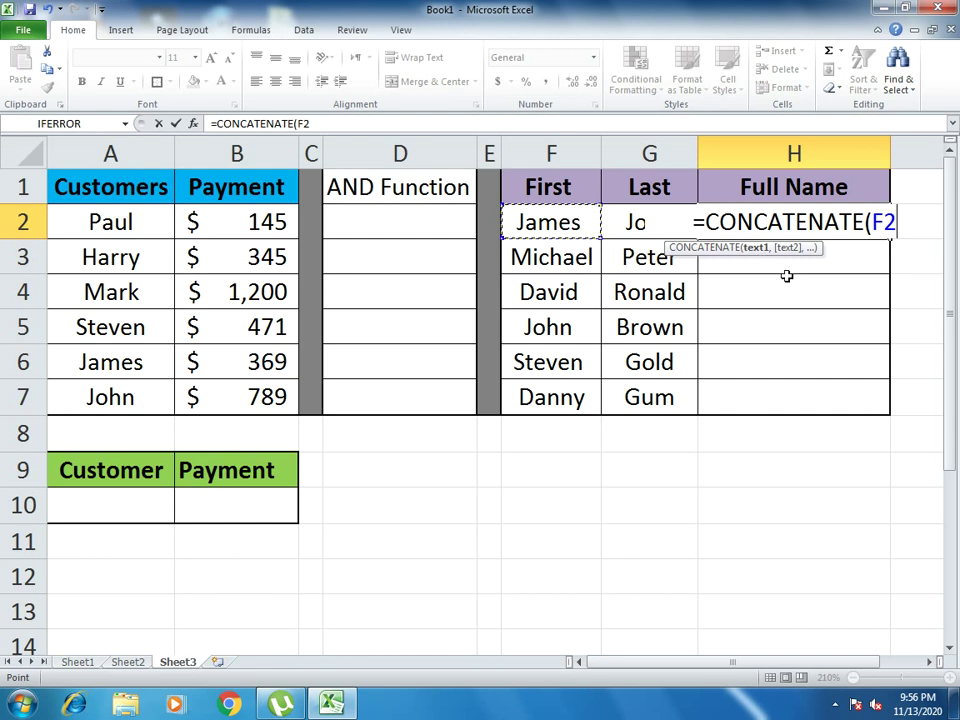
pyautogui.write(',')
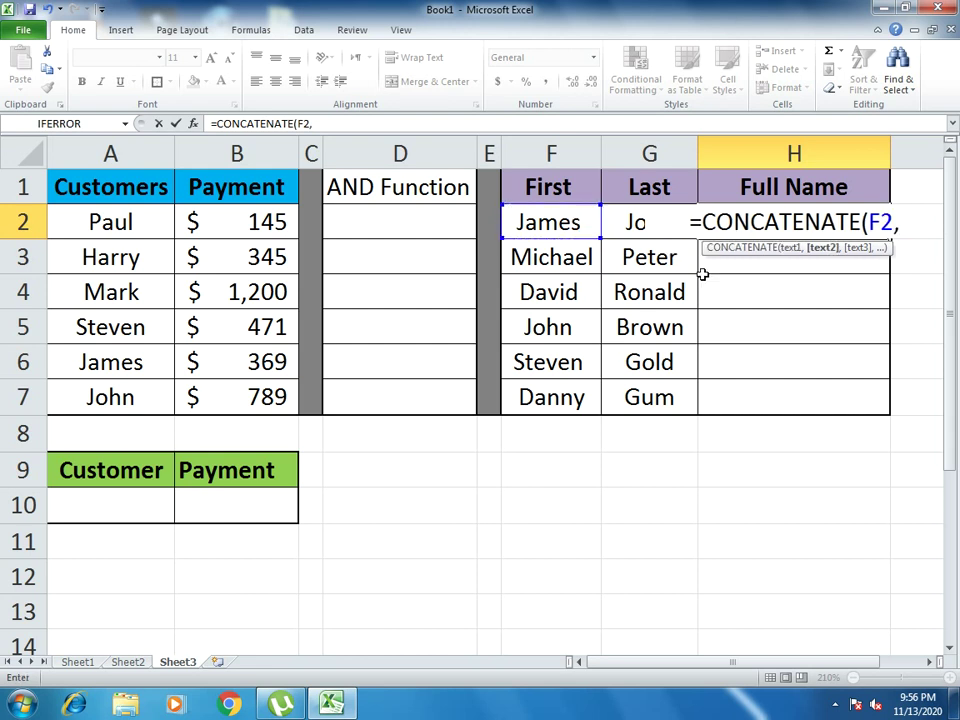
pyautogui.click(625, 222)
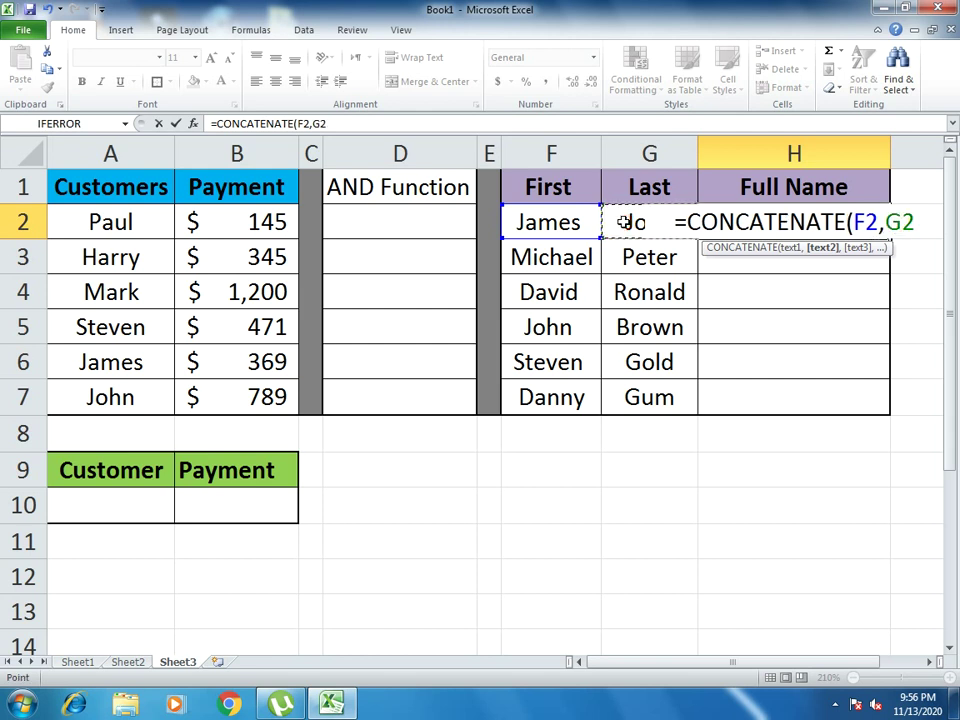
pyautogui.write(')')
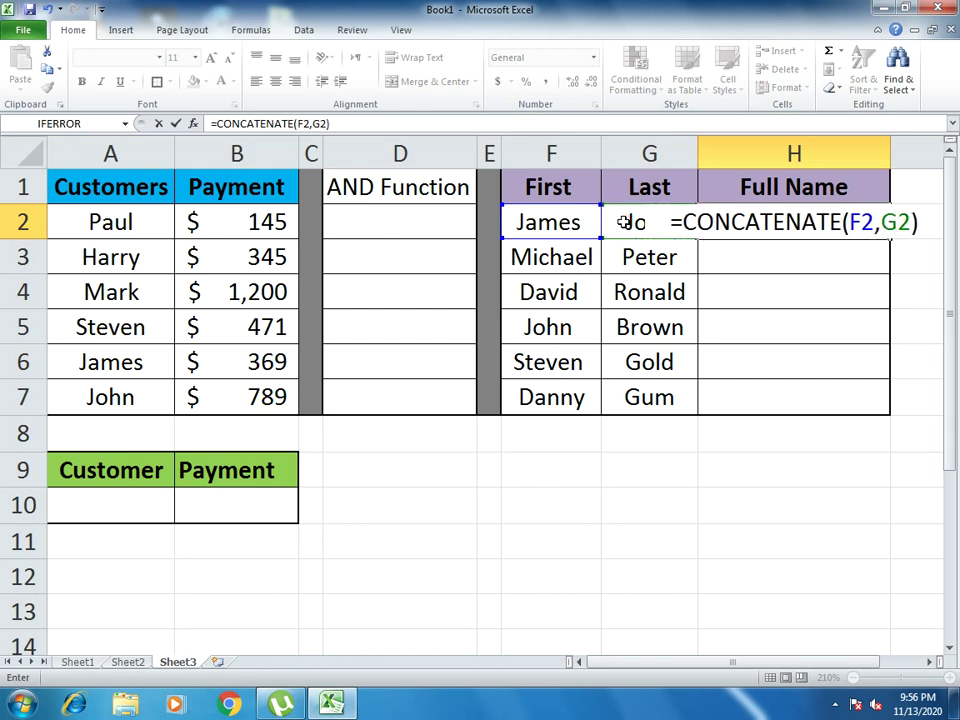
pyautogui.press('Return')
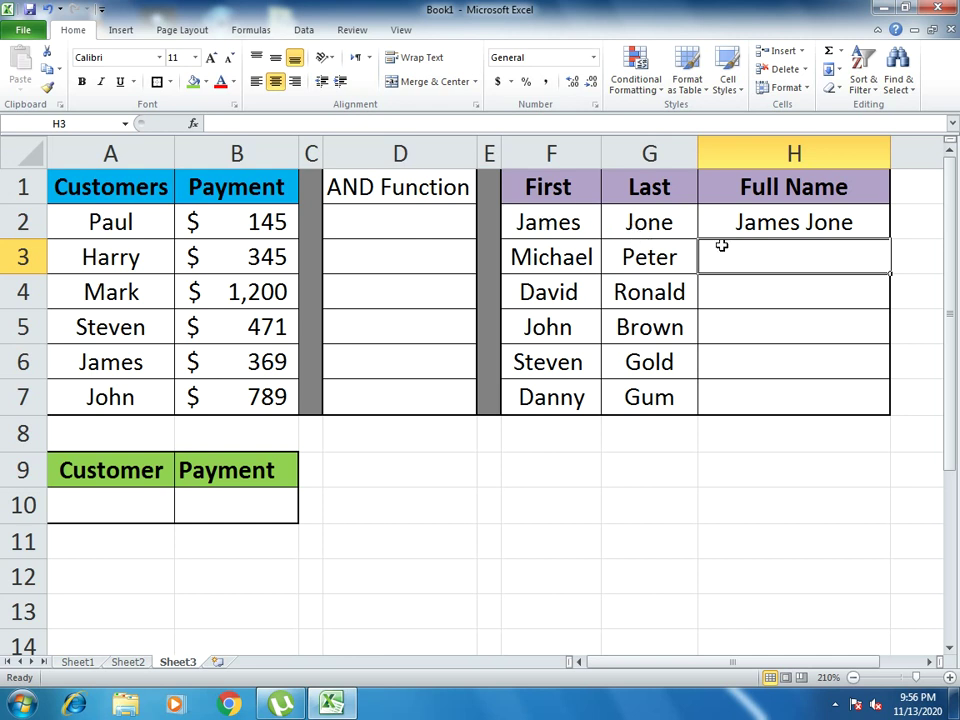
# Join the first and last name in the Full Name cell H3 with =CONCATENATE(F3,G3) and fill the formula down to H7.
pyautogui.write('=CONV')
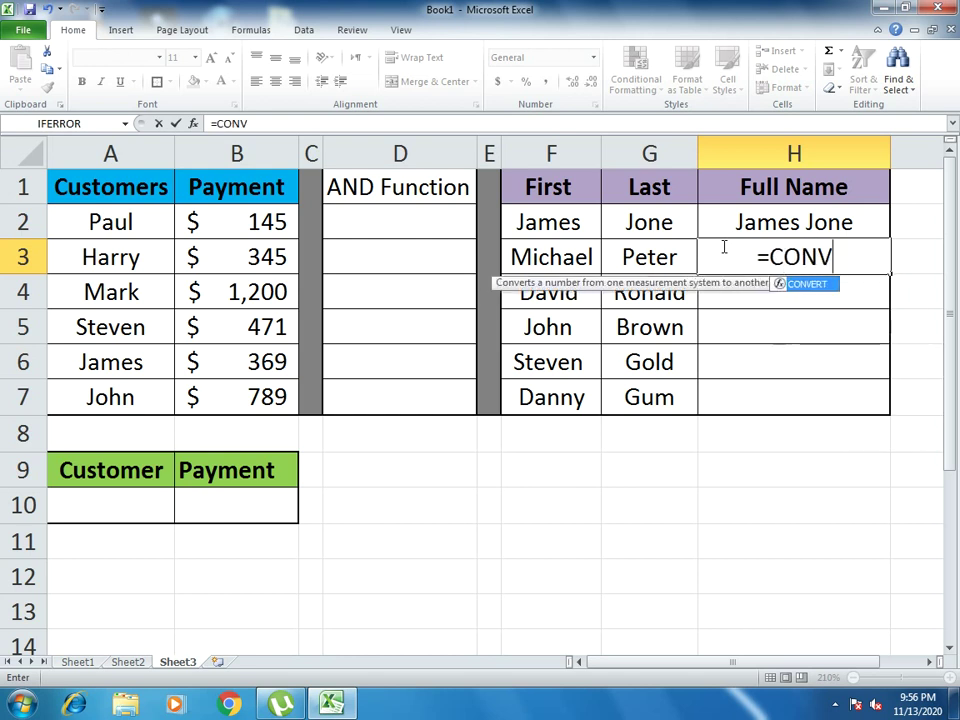
pyautogui.press('BackSpace')
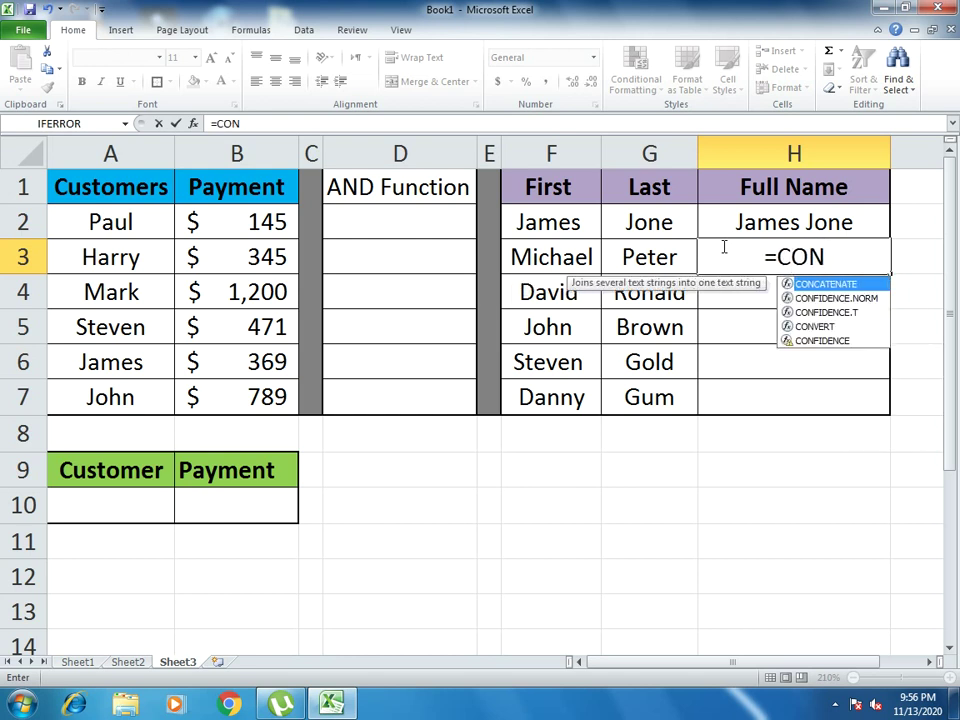
pyautogui.write('A')
pyautogui.press('BackSpace')
pyautogui.write('CANT')
pyautogui.press('BackSpace')
pyautogui.press('BackSpace')
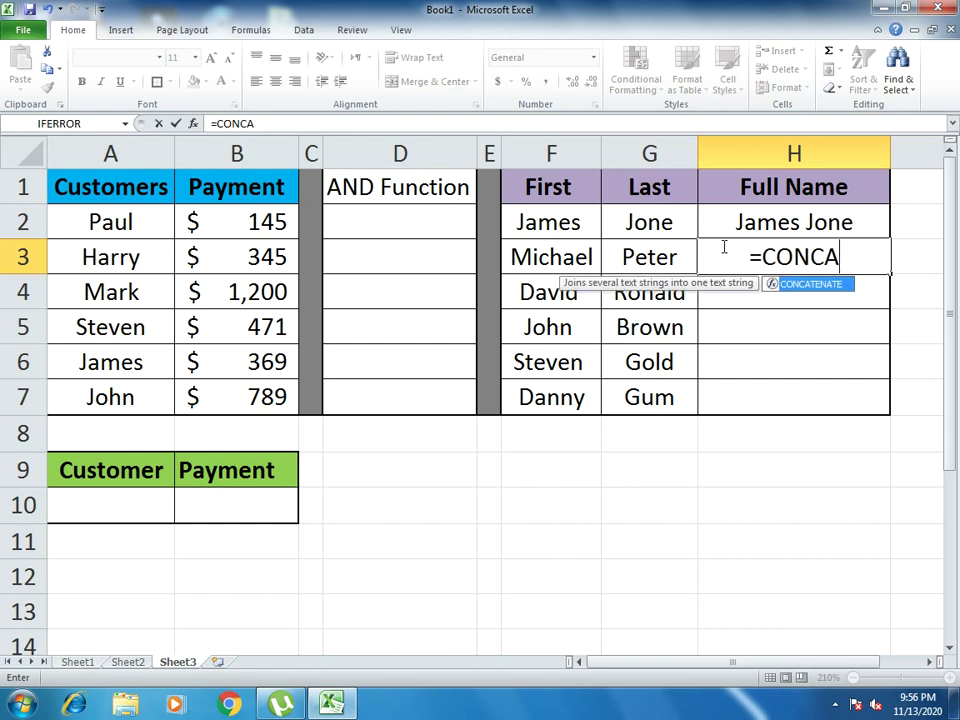
pyautogui.doubleClick(808, 285)
pyautogui.click(561, 257)
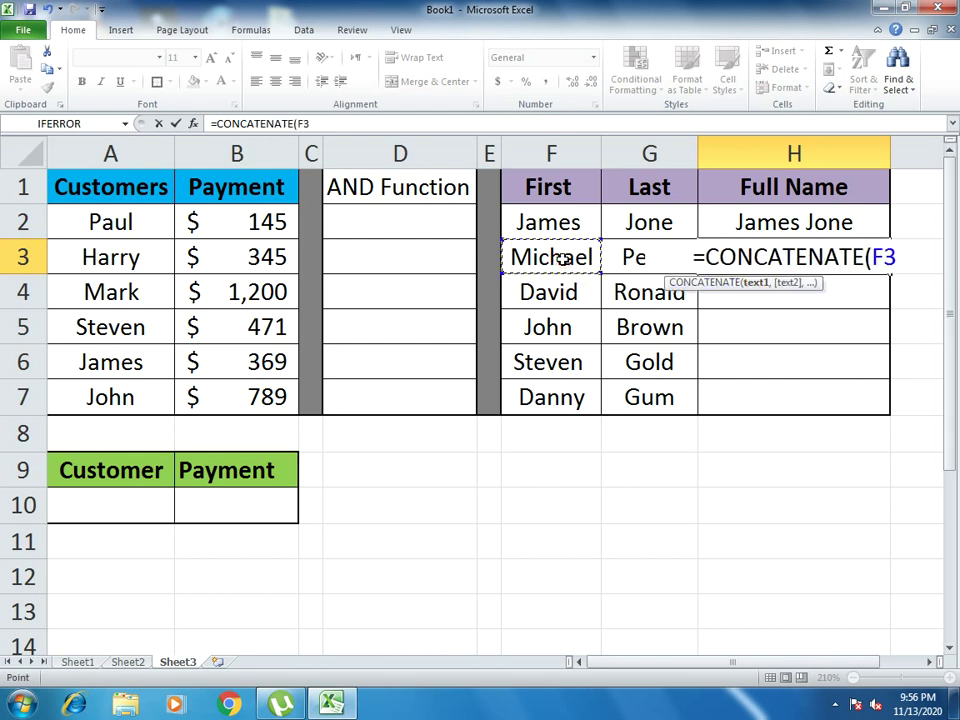
pyautogui.write(',')
pyautogui.click(619, 257)
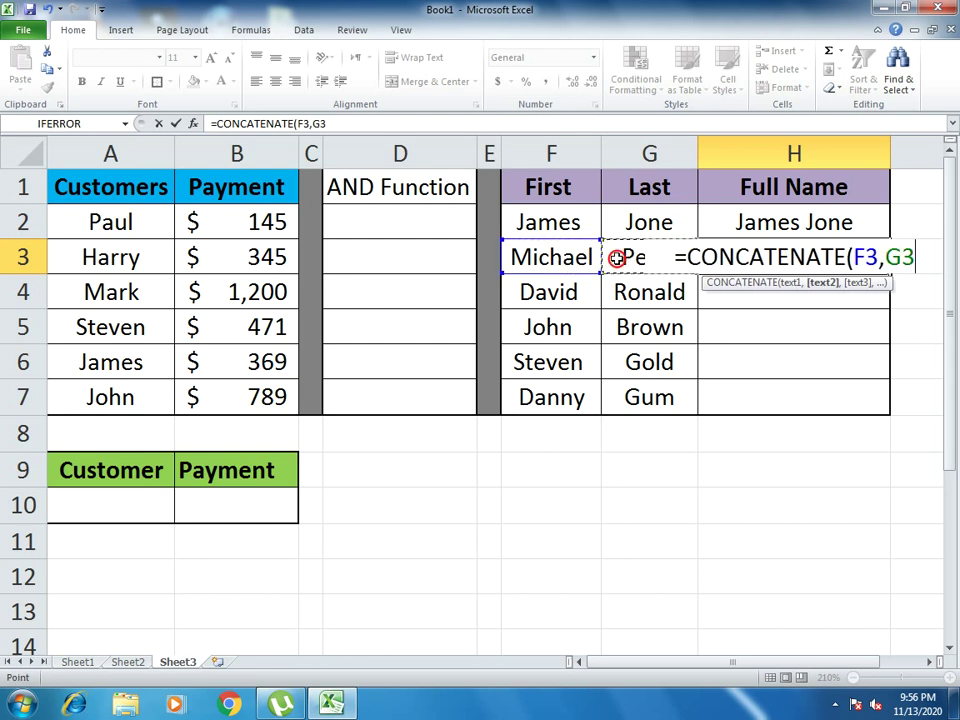
pyautogui.write(')')
pyautogui.press('Return')
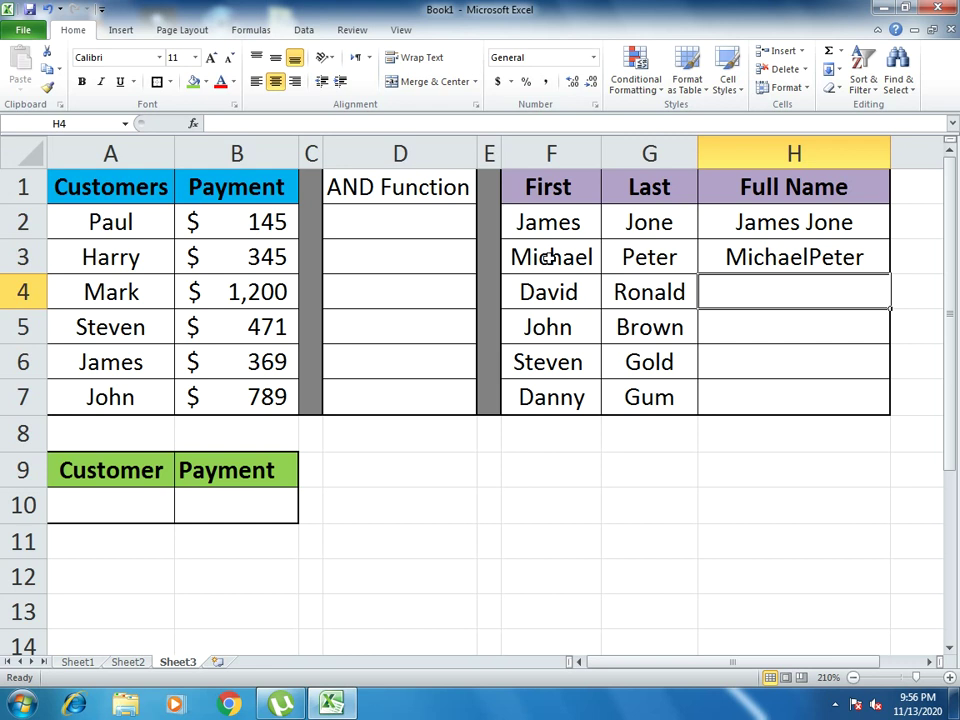
pyautogui.click(760, 258)
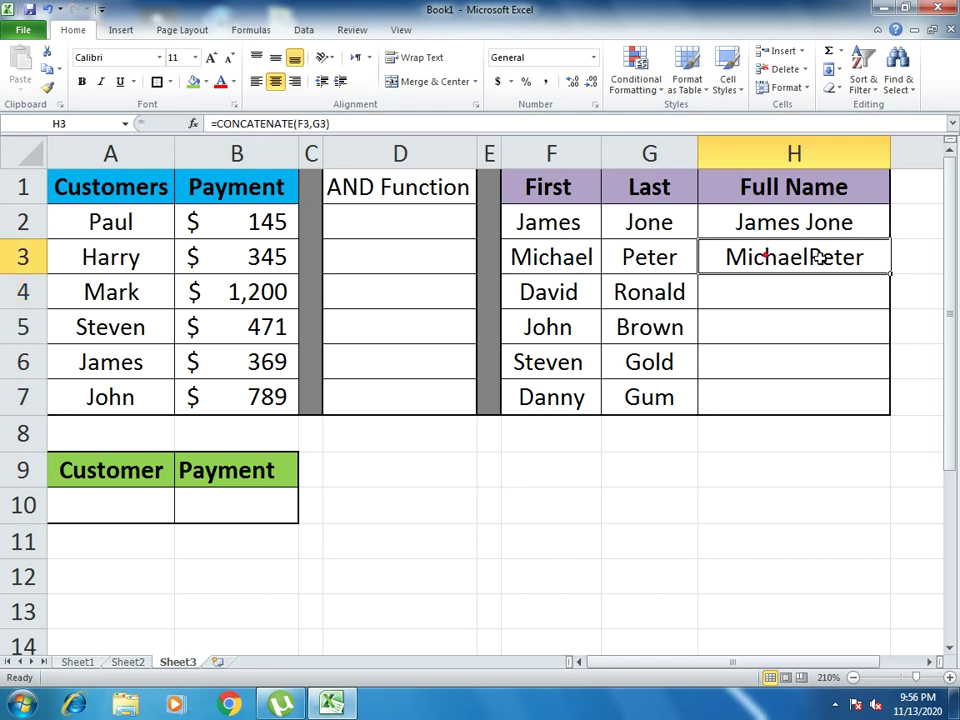
pyautogui.doubleClick(896, 270)
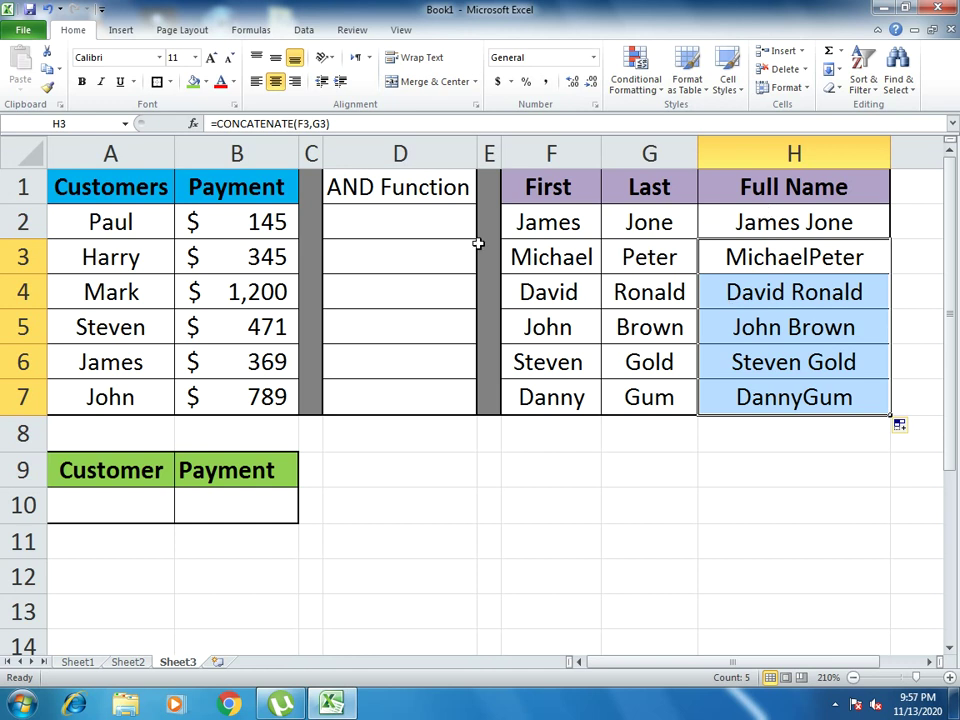
pyautogui.click(446, 229)
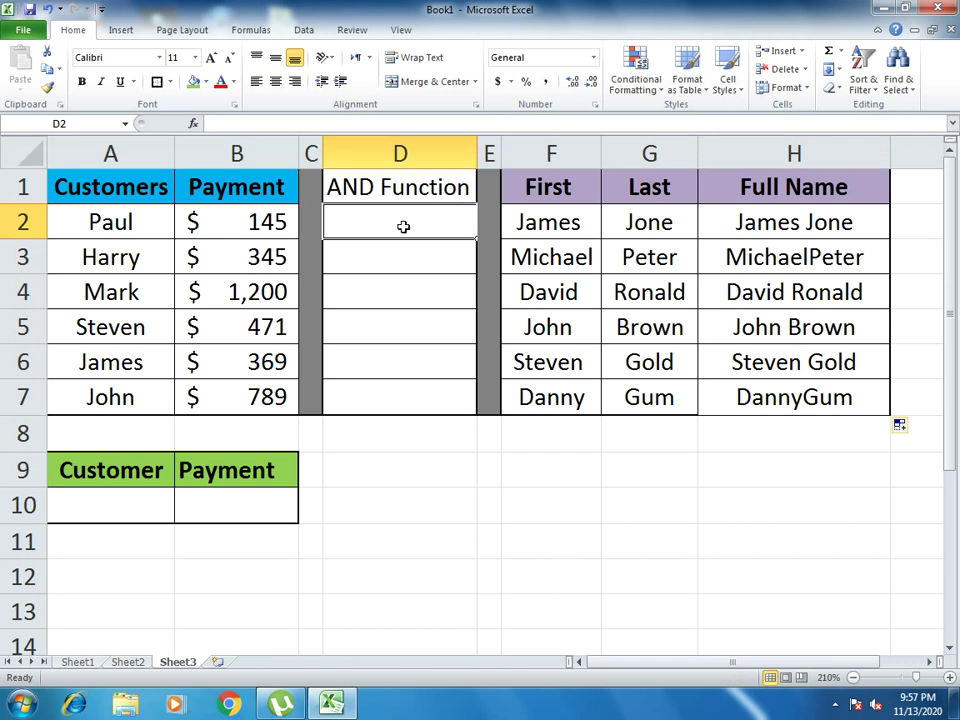
pyautogui.write('=')
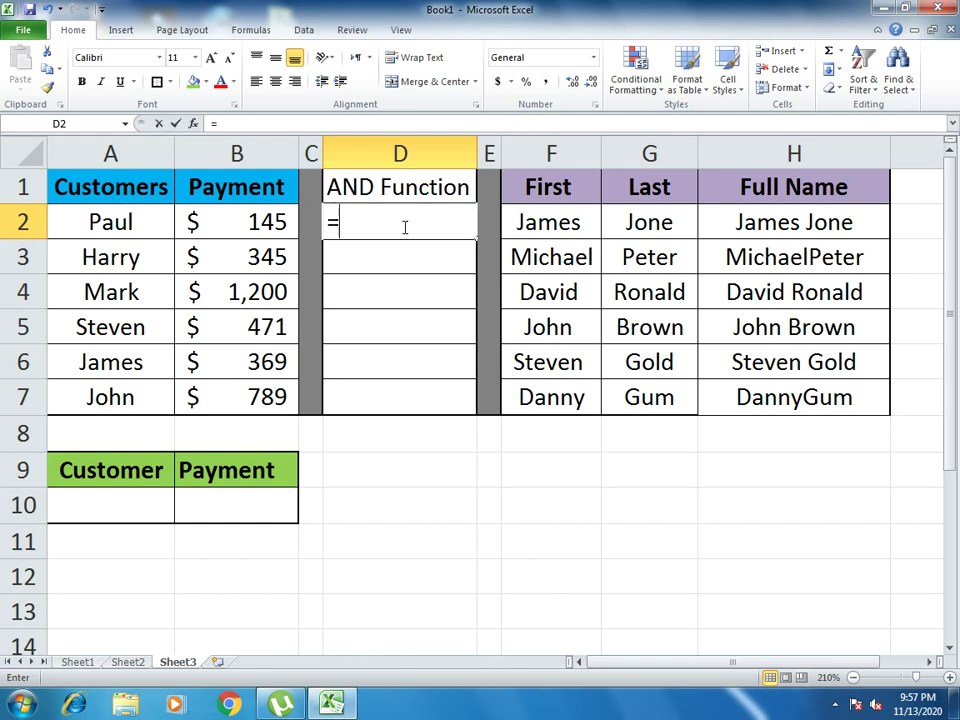
pyautogui.click(276, 221)
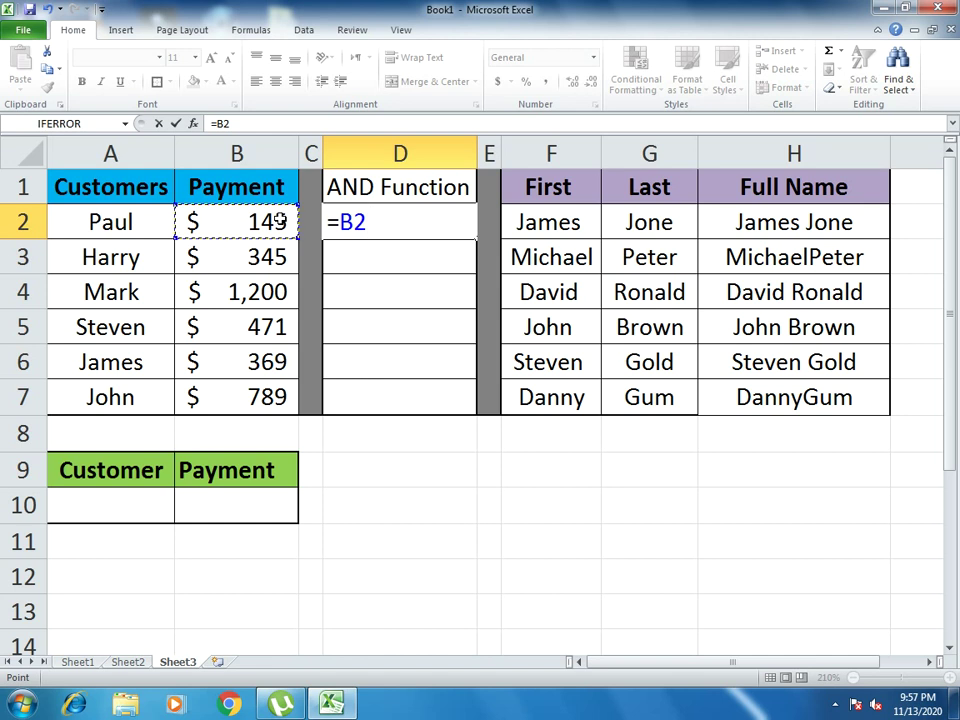
pyautogui.write('>')
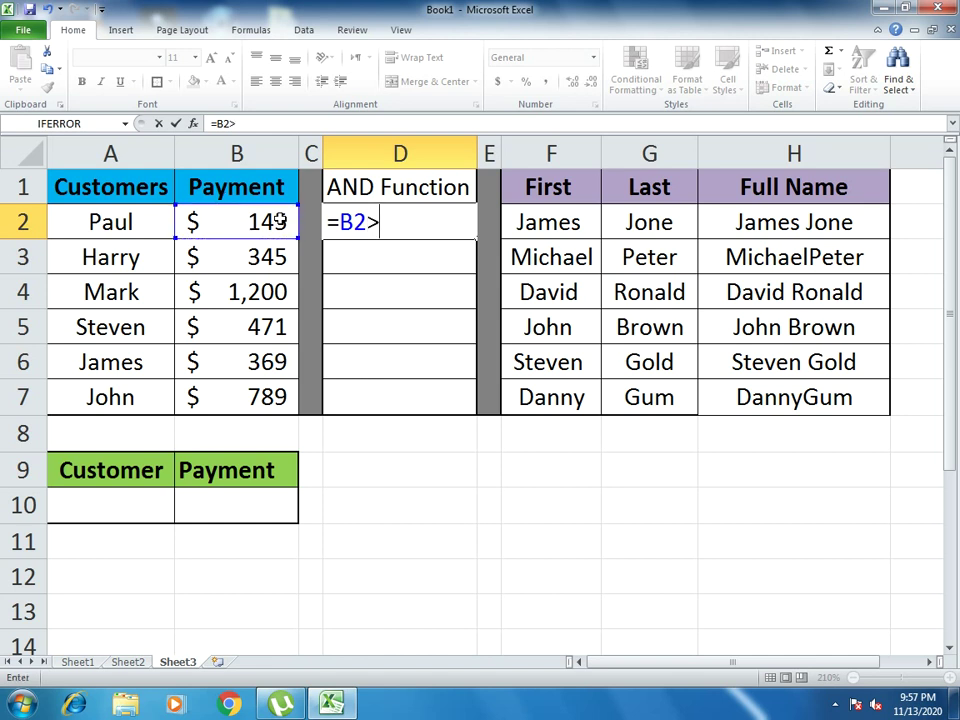
pyautogui.write('50,')
pyautogui.press('BackSpace')
pyautogui.press('BackSpace')
pyautogui.press('BackSpace')
pyautogui.press('BackSpace')
pyautogui.press('BackSpace')
pyautogui.press('BackSpace')
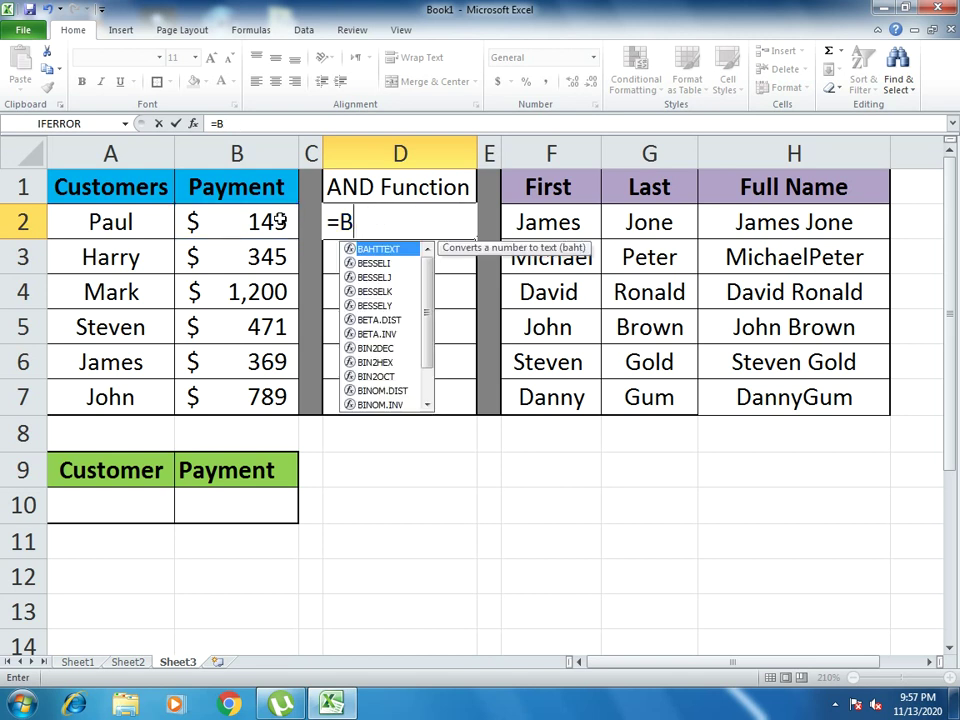
# Test whether the payment in B2 lies between 100 and 150 in the AND Function cell D2 with =AND(B2>100,B2<150).
pyautogui.write('AND')
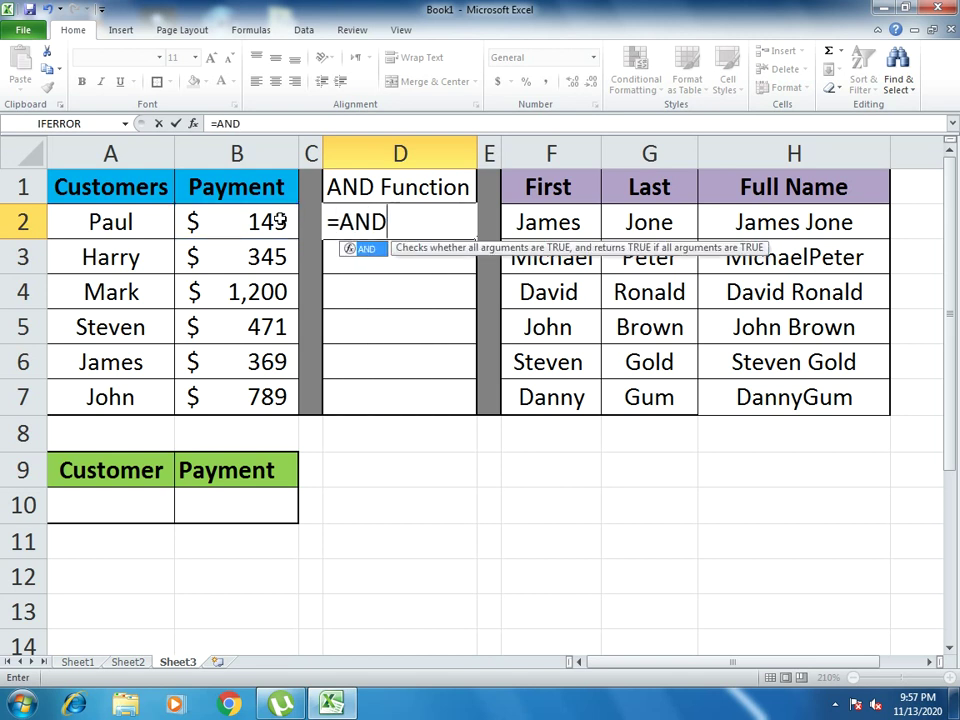
pyautogui.write('(')
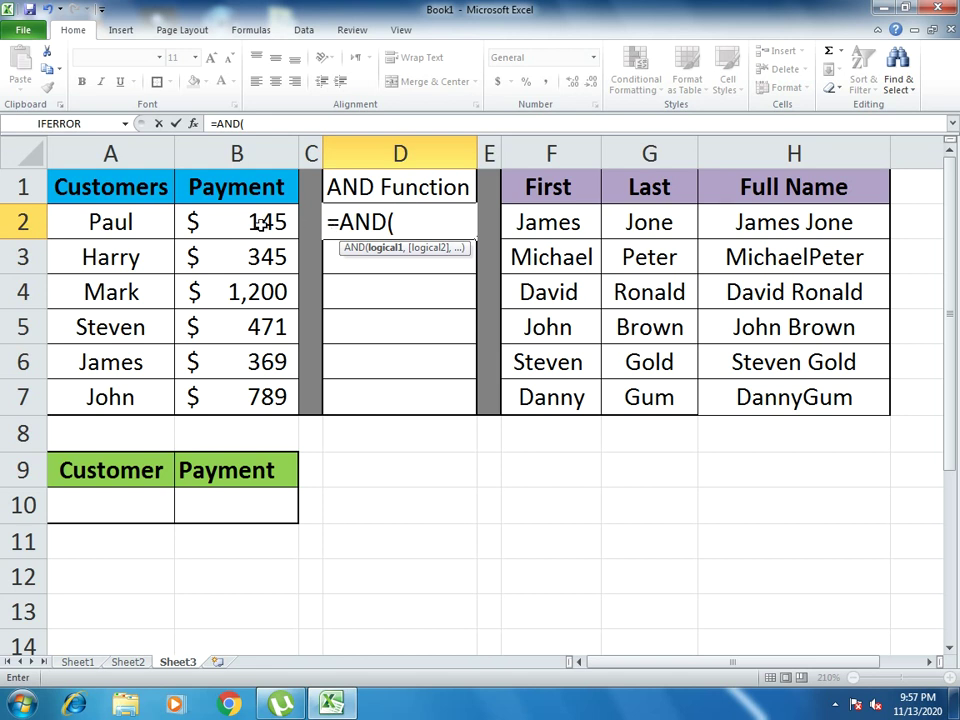
pyautogui.click(258, 224)
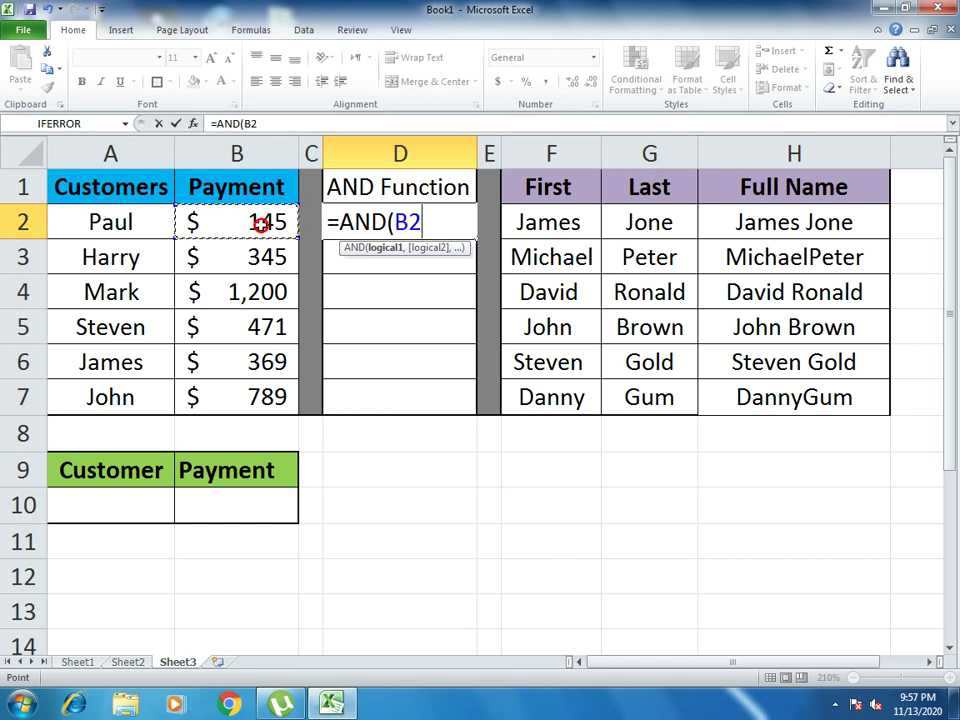
pyautogui.write('>10')
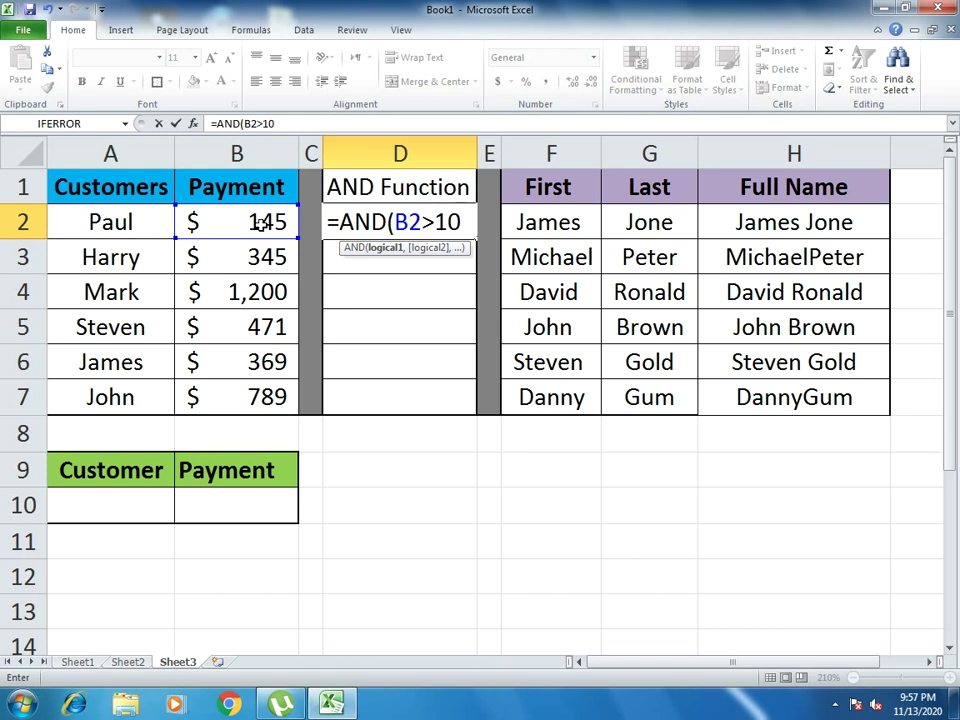
pyautogui.write('0,')
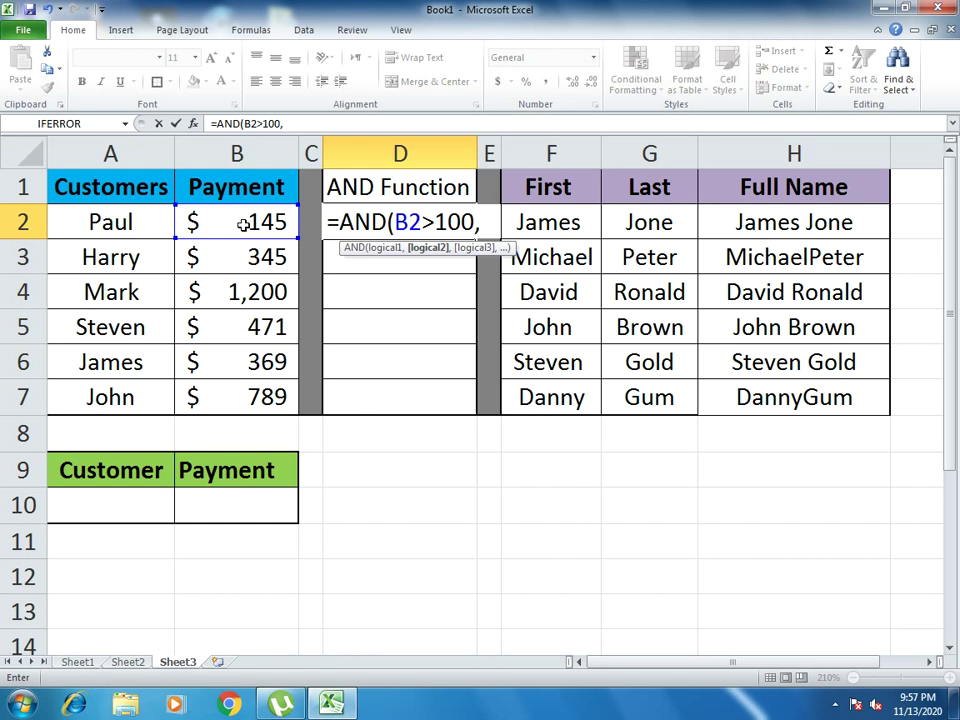
pyautogui.click(242, 224)
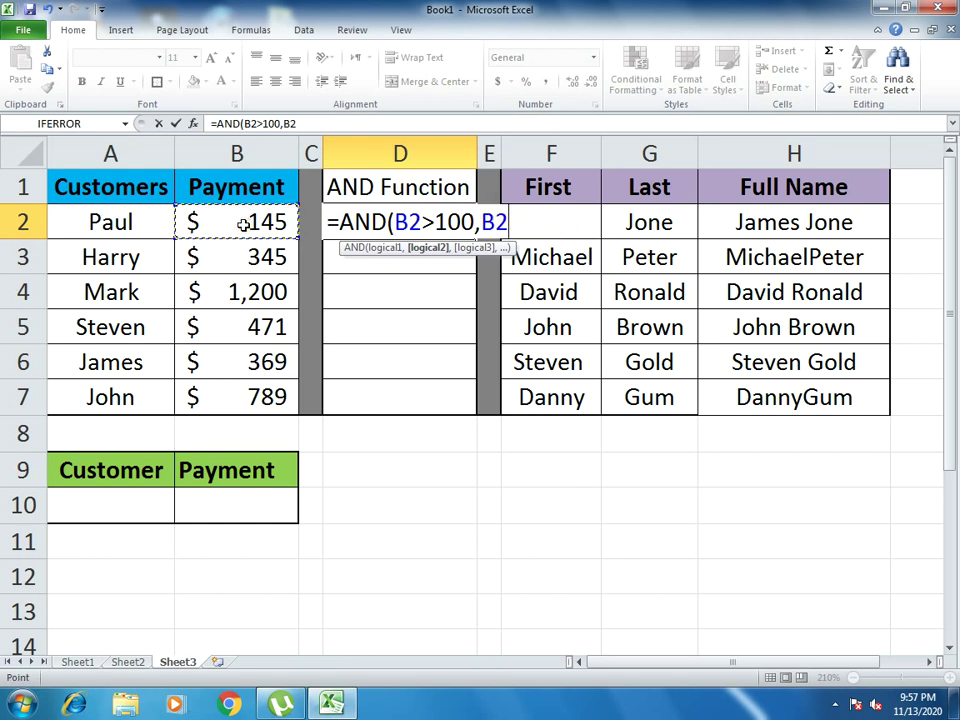
pyautogui.write('<150')
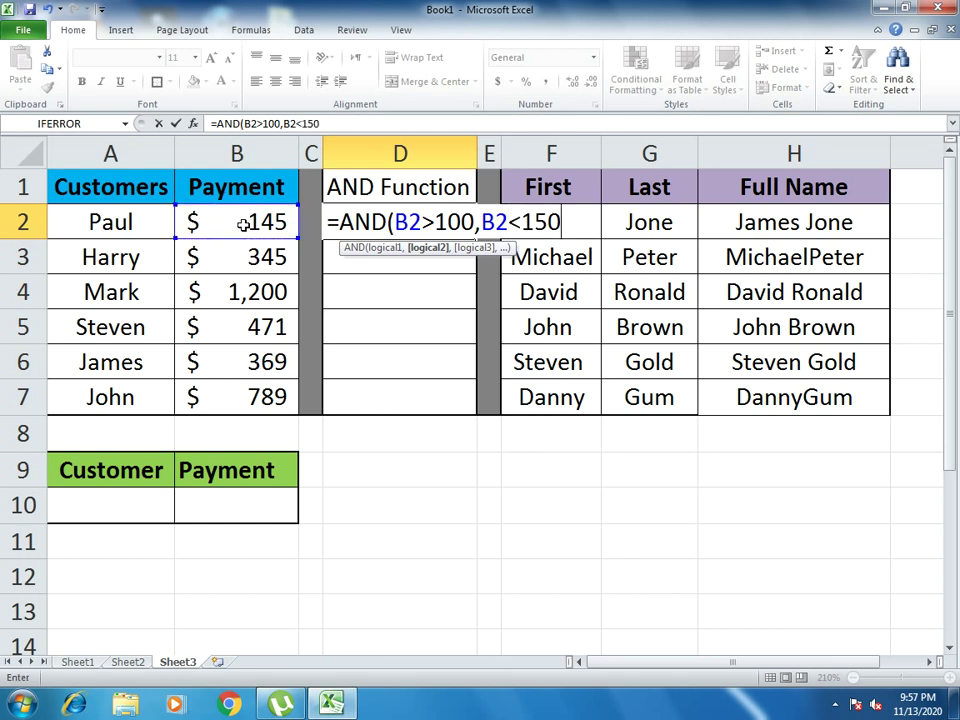
pyautogui.write(')')
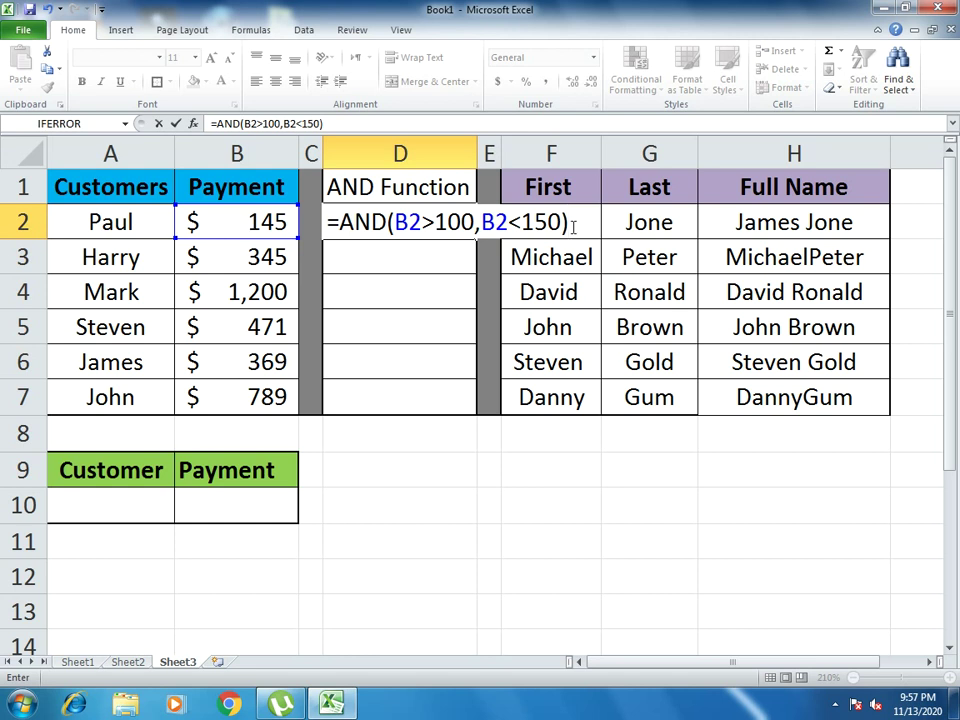
pyautogui.press('Return')
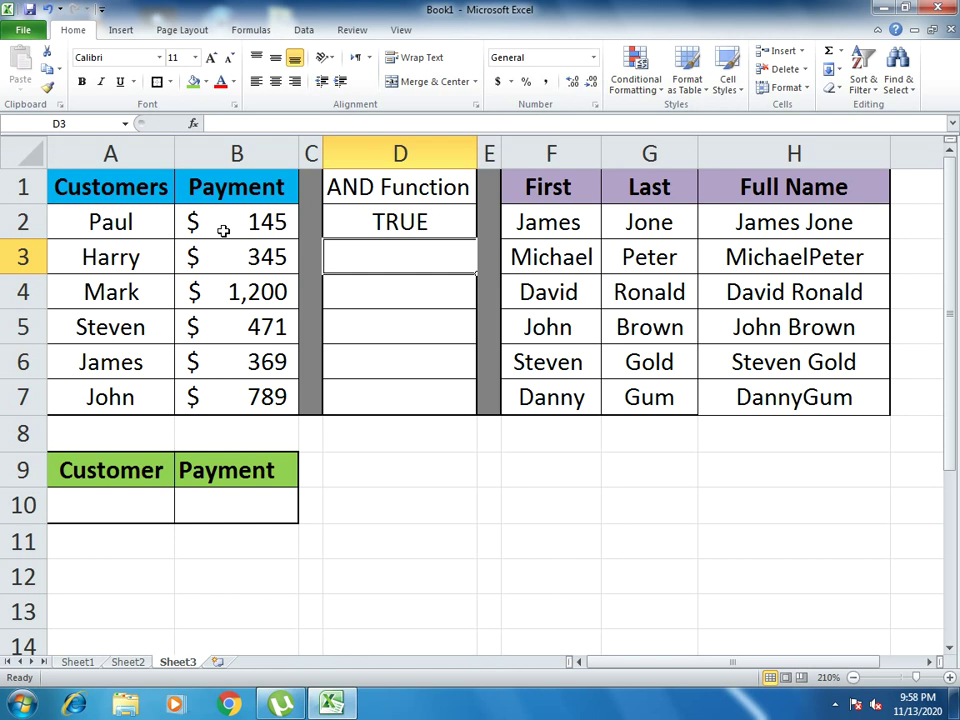
# Fill the AND formula from D2 down to D7.
pyautogui.click(356, 221)
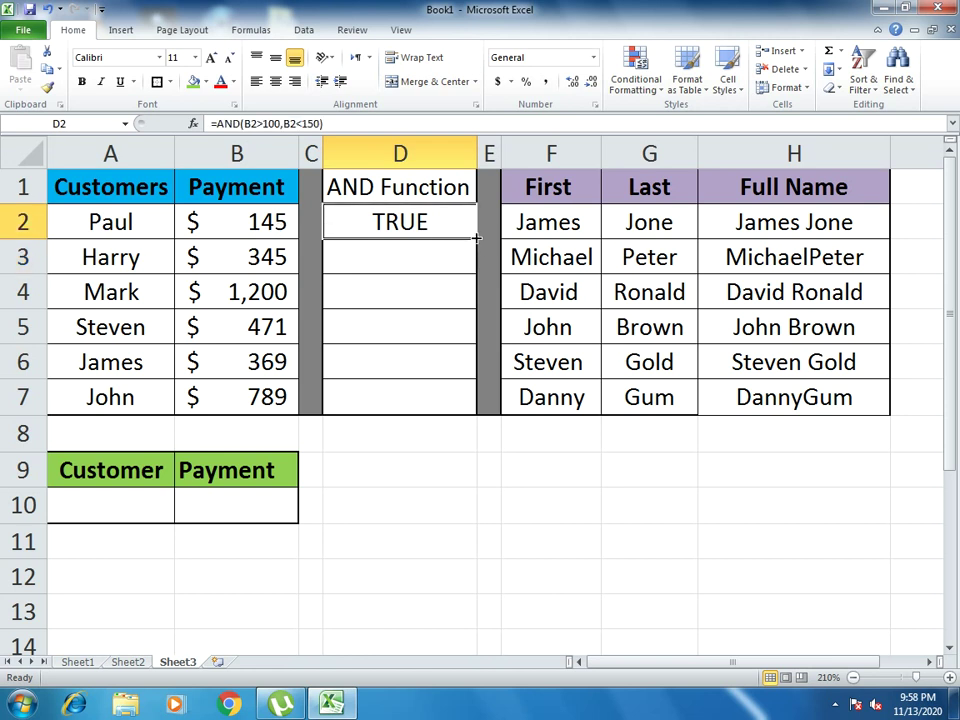
pyautogui.moveTo(477, 237); pyautogui.dragTo(478, 236)
pyautogui.click(478, 238)
pyautogui.click(476, 237)
pyautogui.moveTo(477, 238); pyautogui.dragTo(469, 413)
pyautogui.click(489, 446)
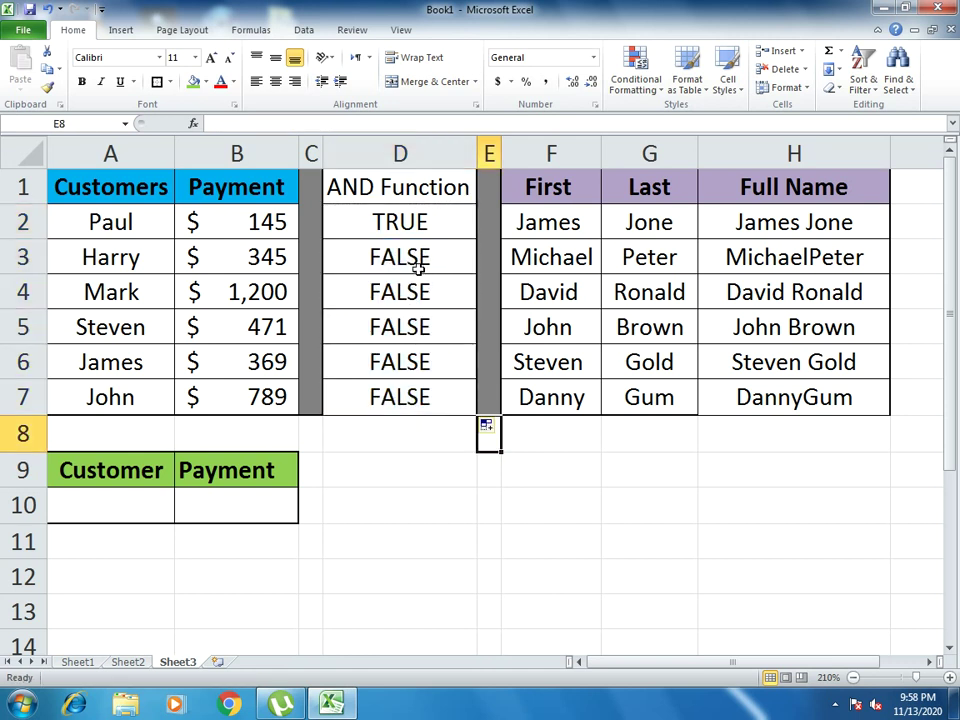
# Set the payment in B3 to 149 and check the AND formula in D3 against it.
pyautogui.click(265, 259)
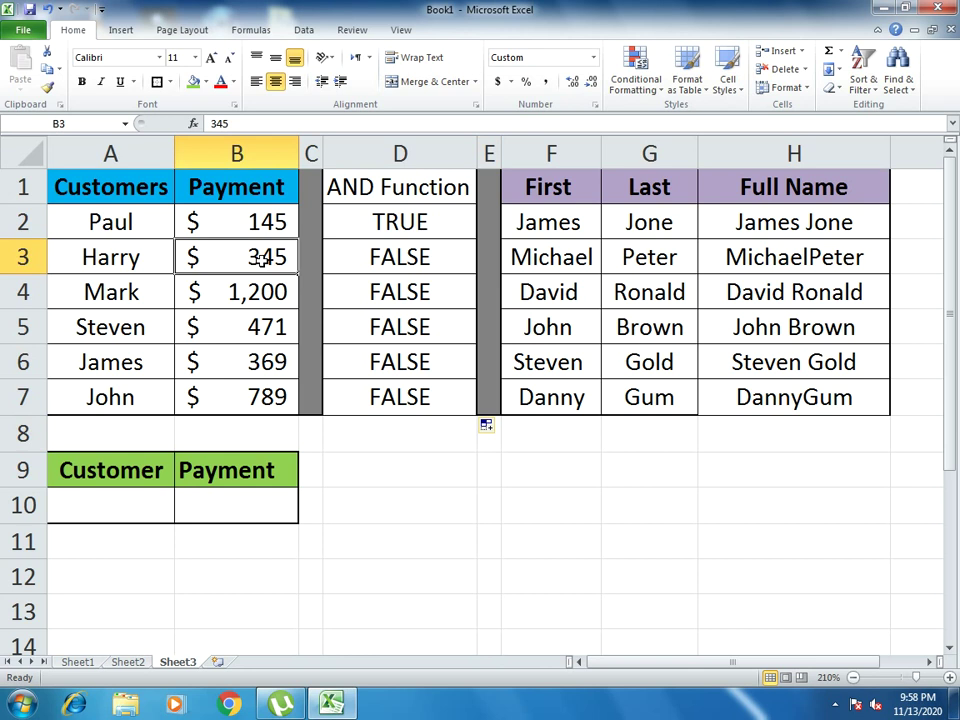
pyautogui.click(368, 256)
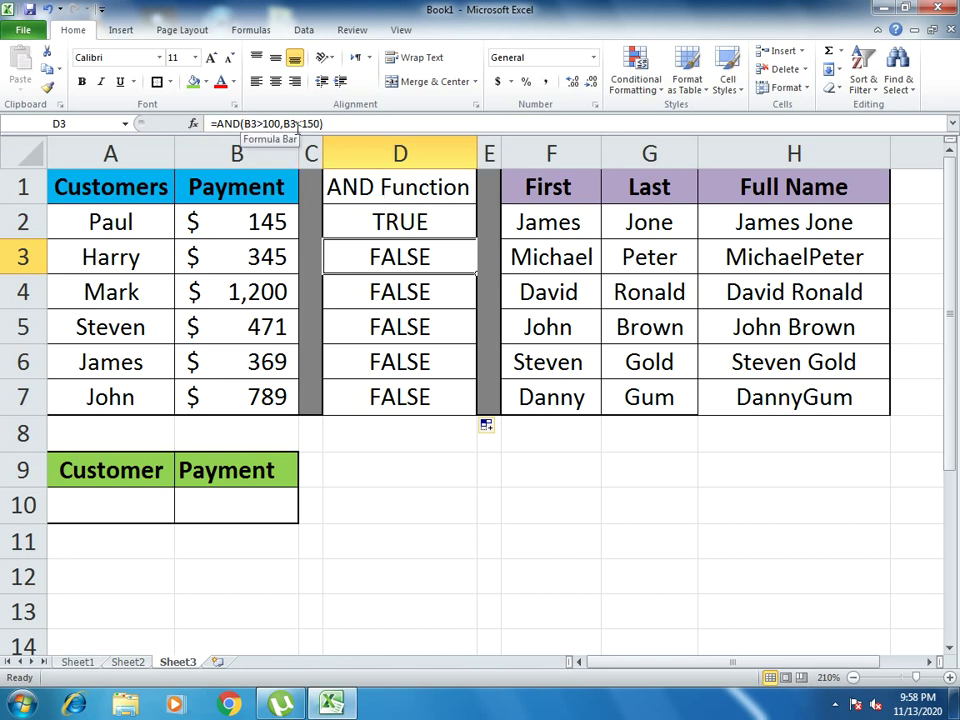
pyautogui.click(252, 267)
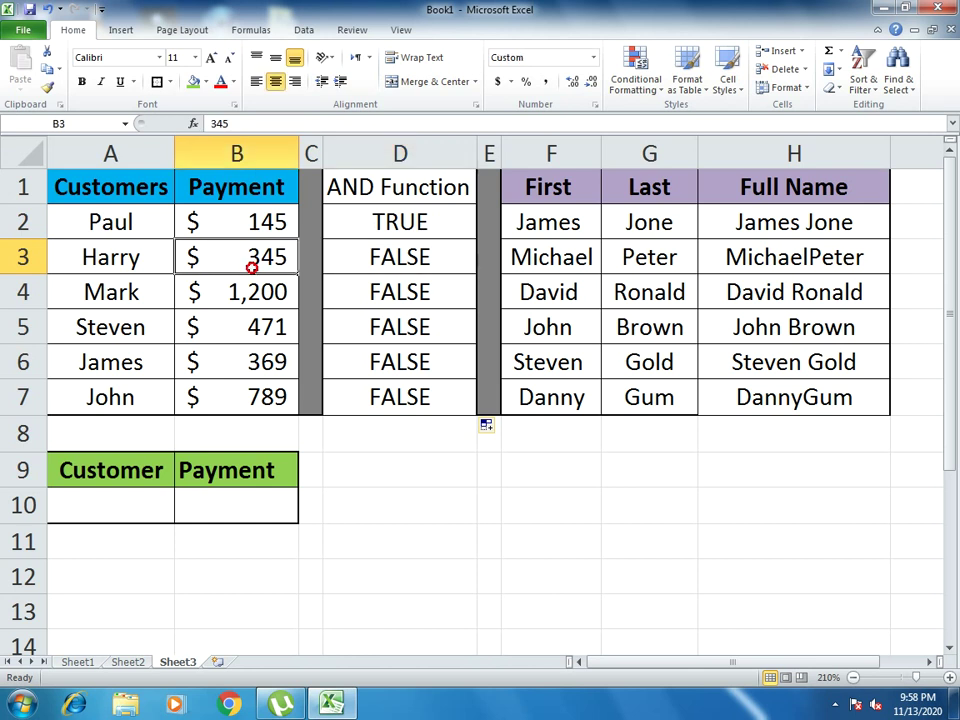
pyautogui.write('149')
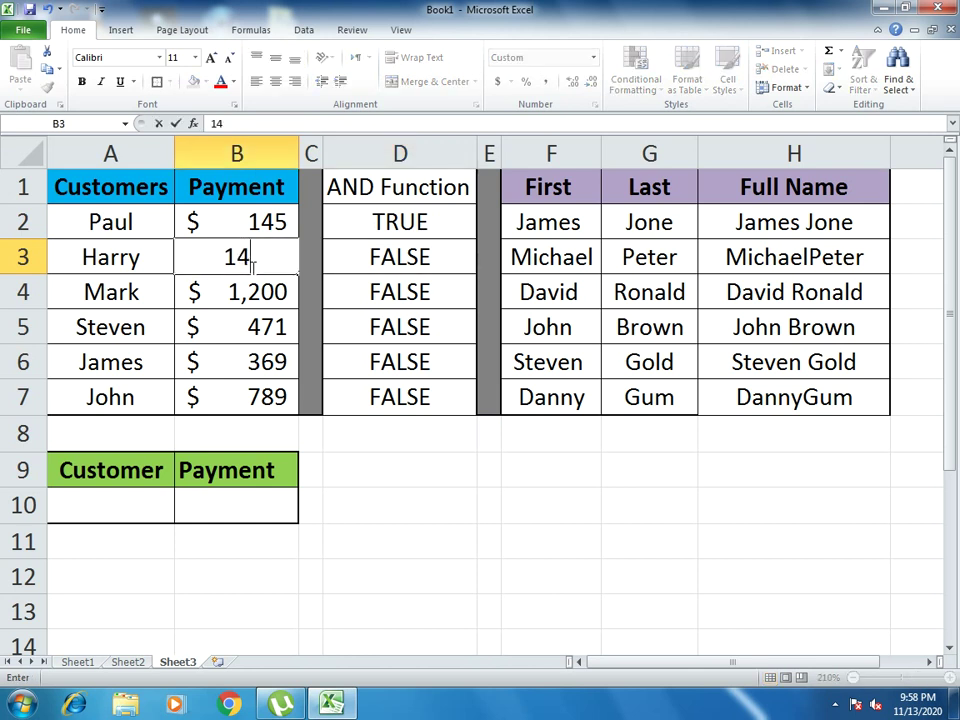
pyautogui.press('Return')
pyautogui.click(480, 268)
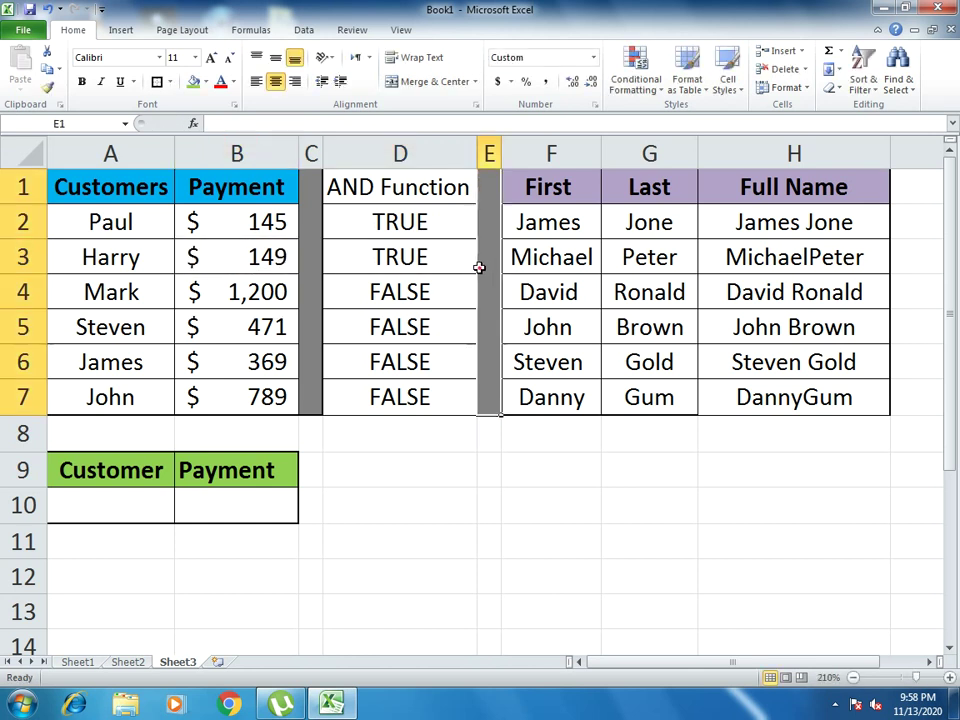
pyautogui.click(426, 253)
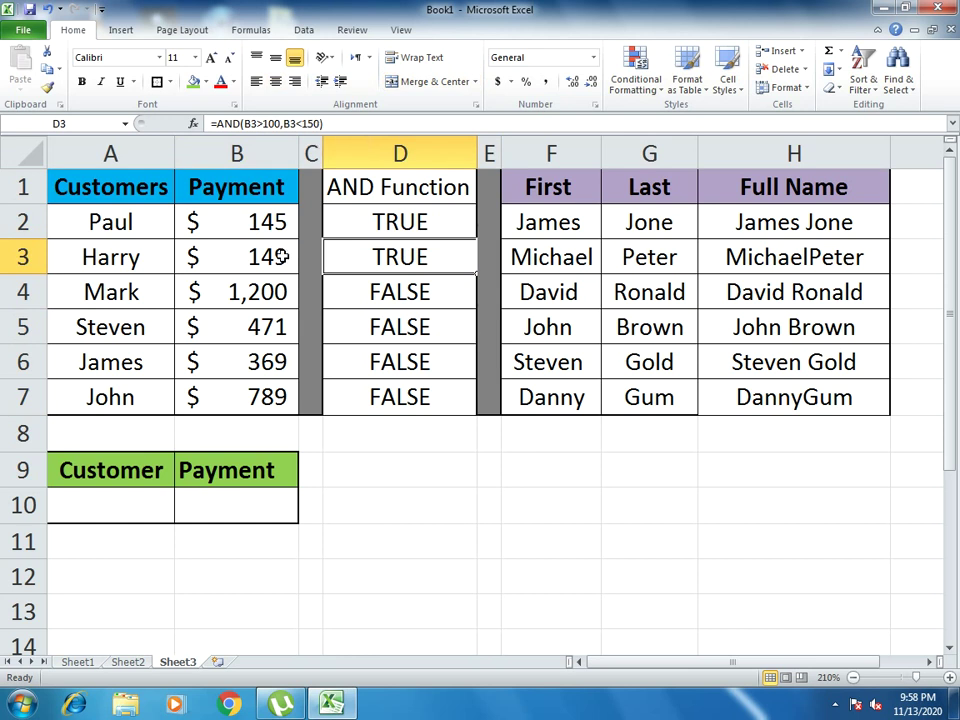
pyautogui.click(358, 198)
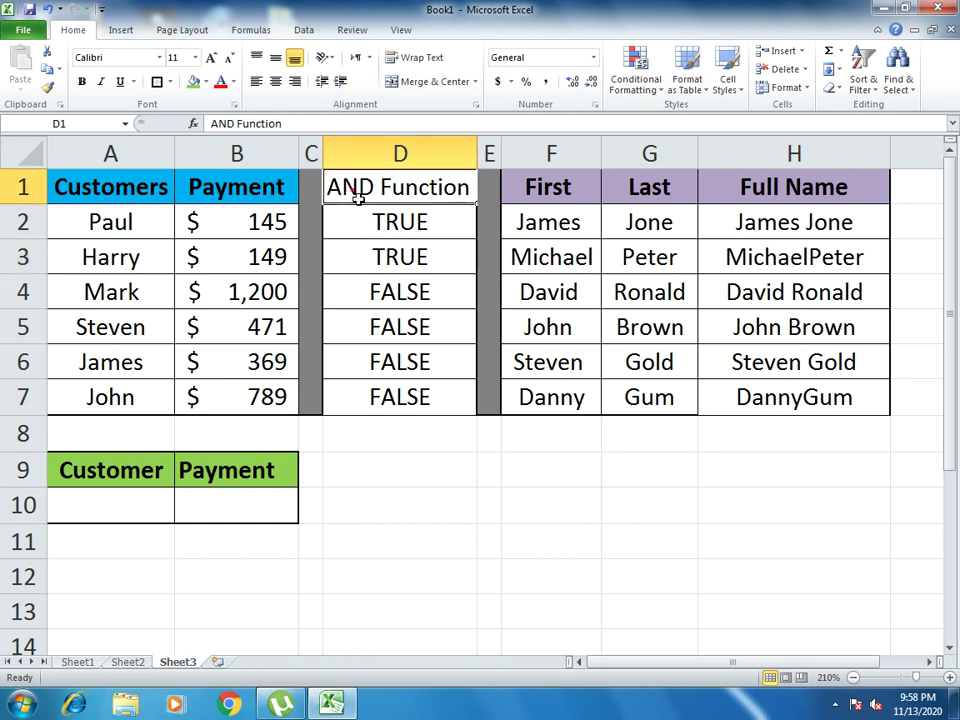
pyautogui.click(397, 521)
pyautogui.click(161, 504)
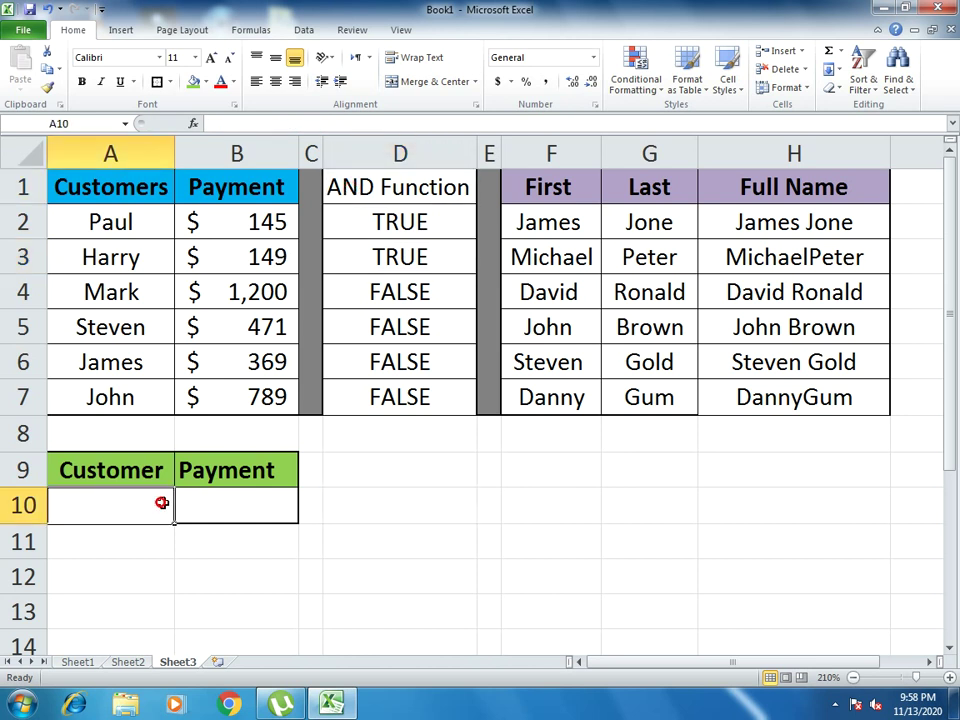
pyautogui.click(480, 542)
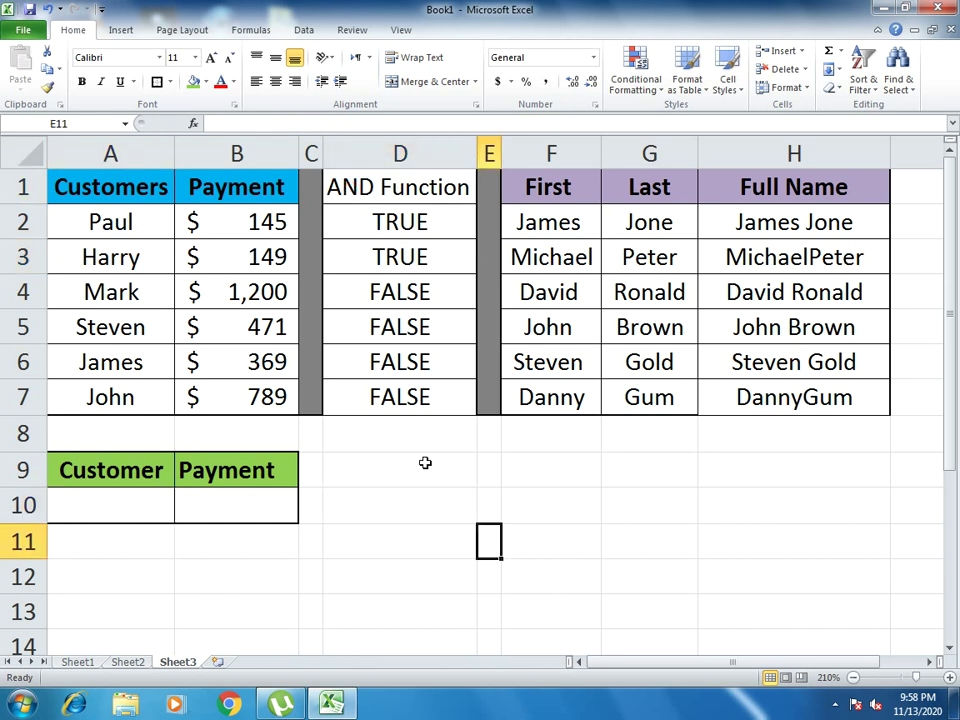
# Look up the customer's payment in cell B10 with =LOOKUP(A10,A1:B7).
pyautogui.click(261, 492)
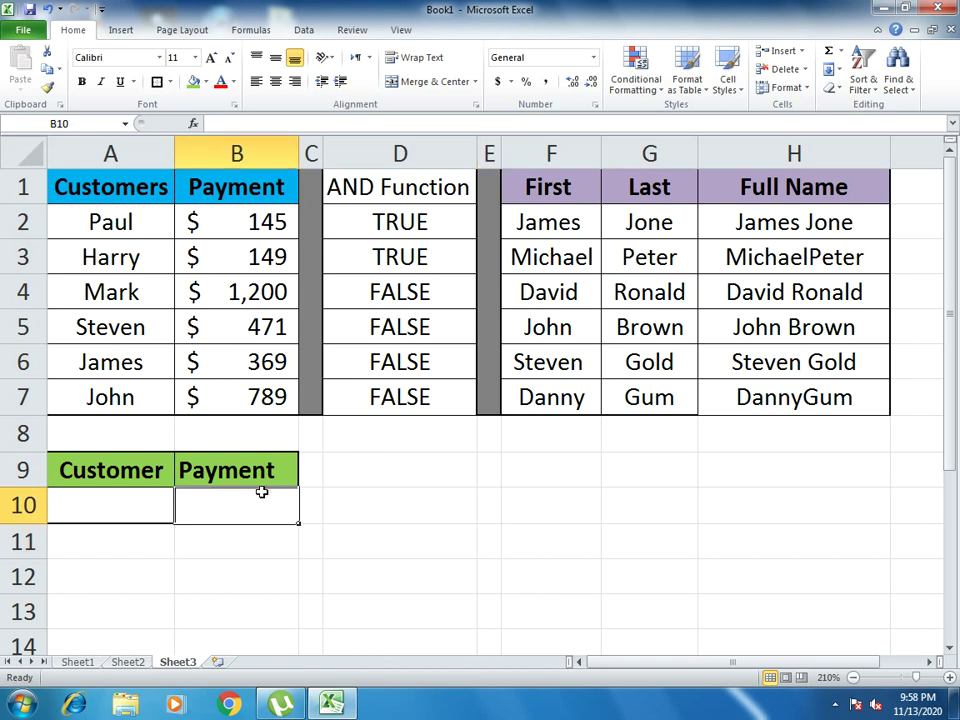
pyautogui.click(336, 469)
pyautogui.click(270, 497)
pyautogui.write('=LOOKUP')
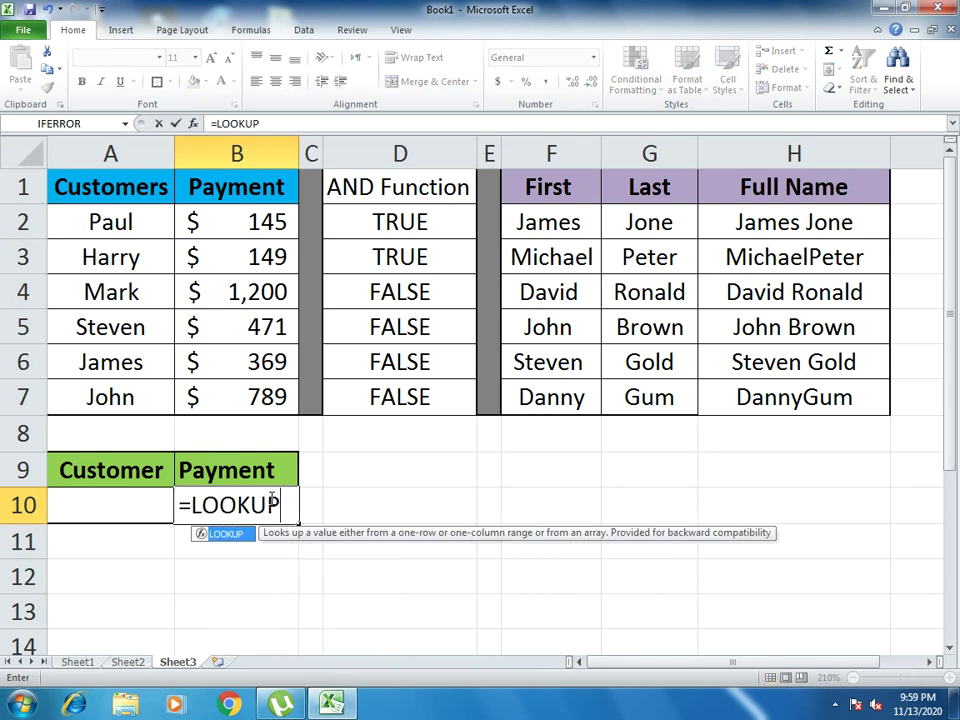
pyautogui.write('(')
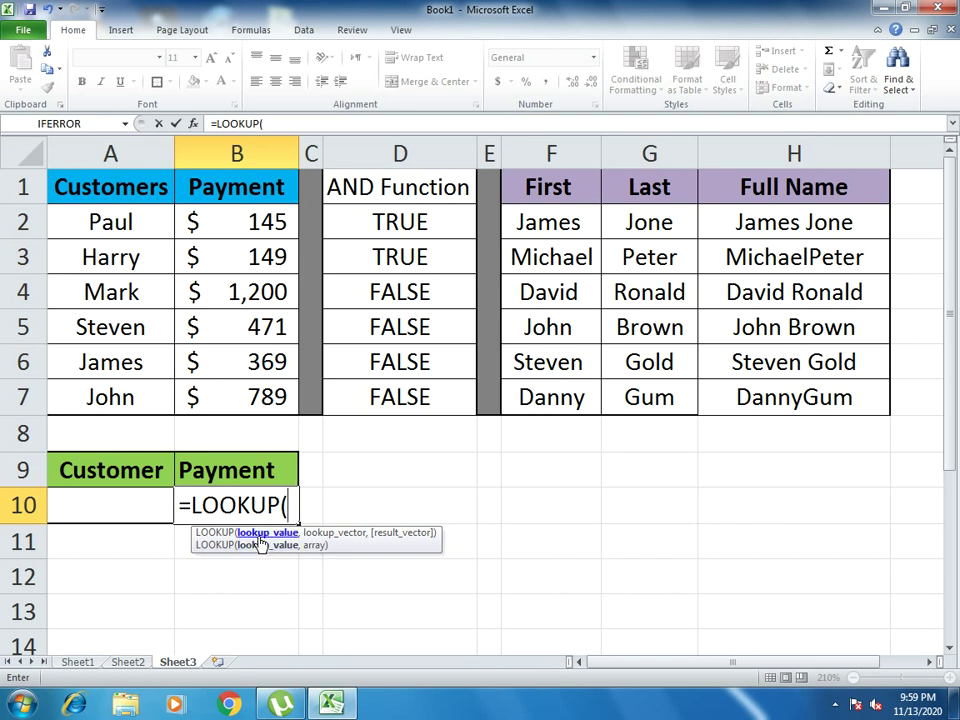
pyautogui.click(140, 500)
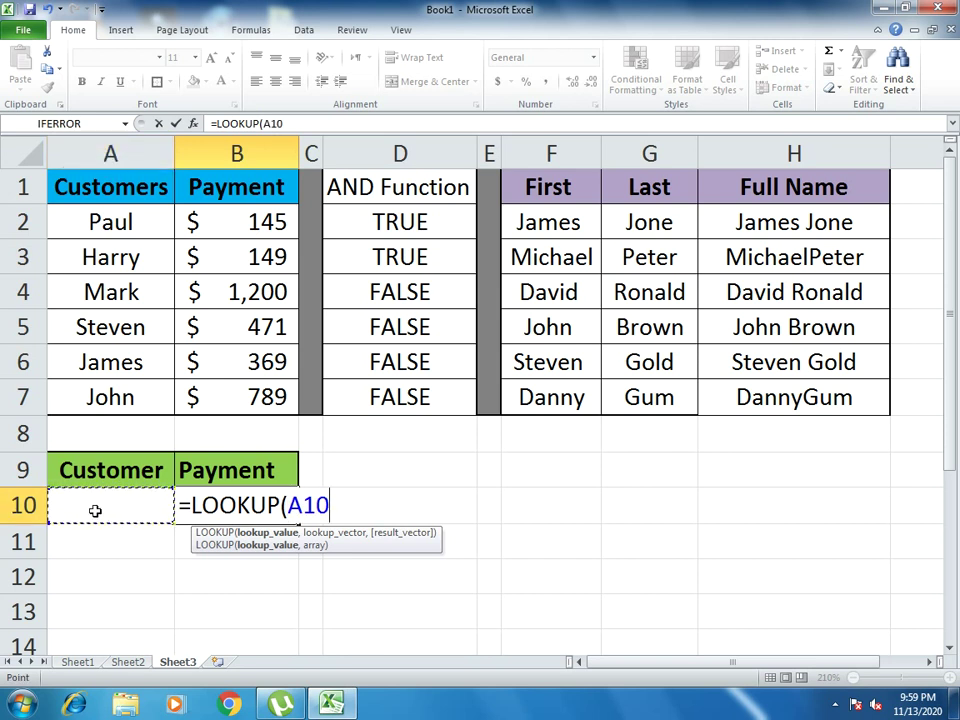
pyautogui.write(',')
pyautogui.moveTo(86, 193); pyautogui.dragTo(205, 400)
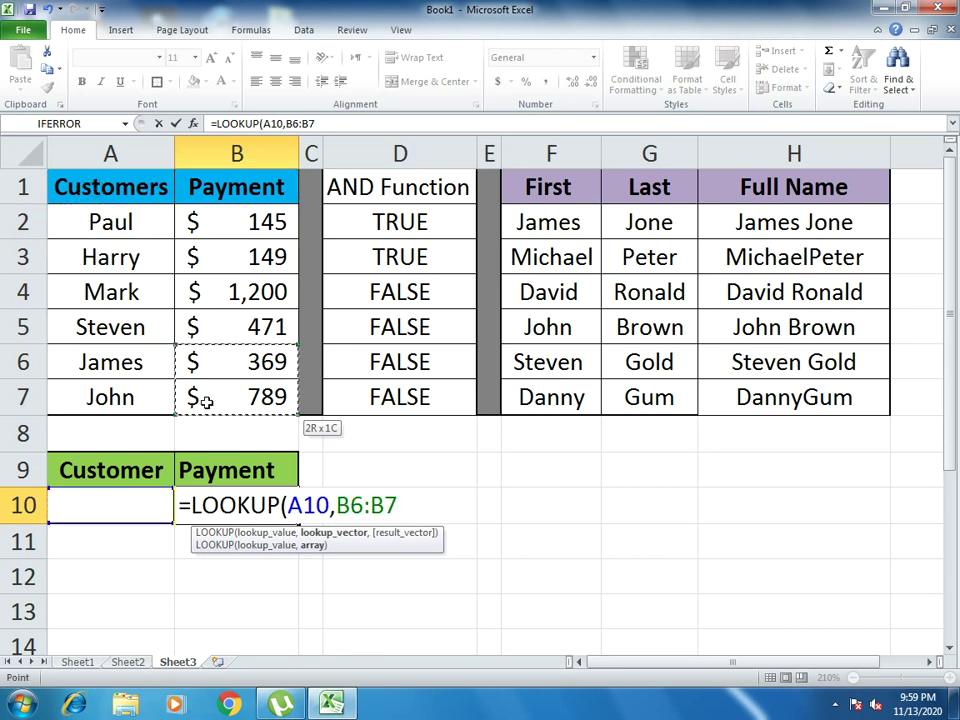
pyautogui.moveTo(91, 168); pyautogui.dragTo(255, 398)
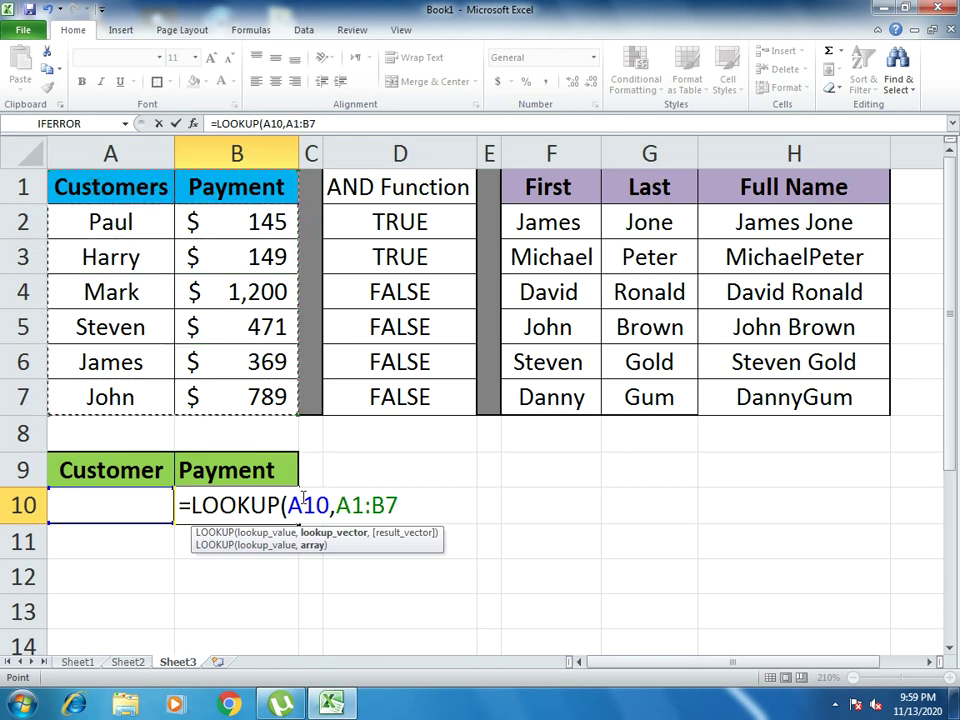
pyautogui.write(')')
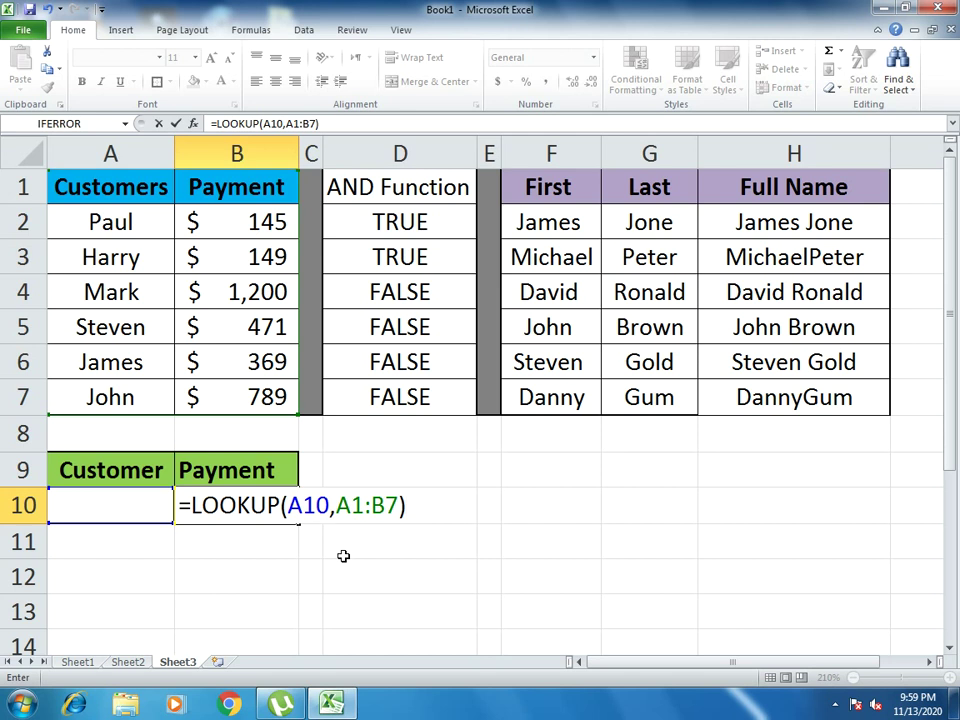
pyautogui.press('Return')
pyautogui.click(193, 497)
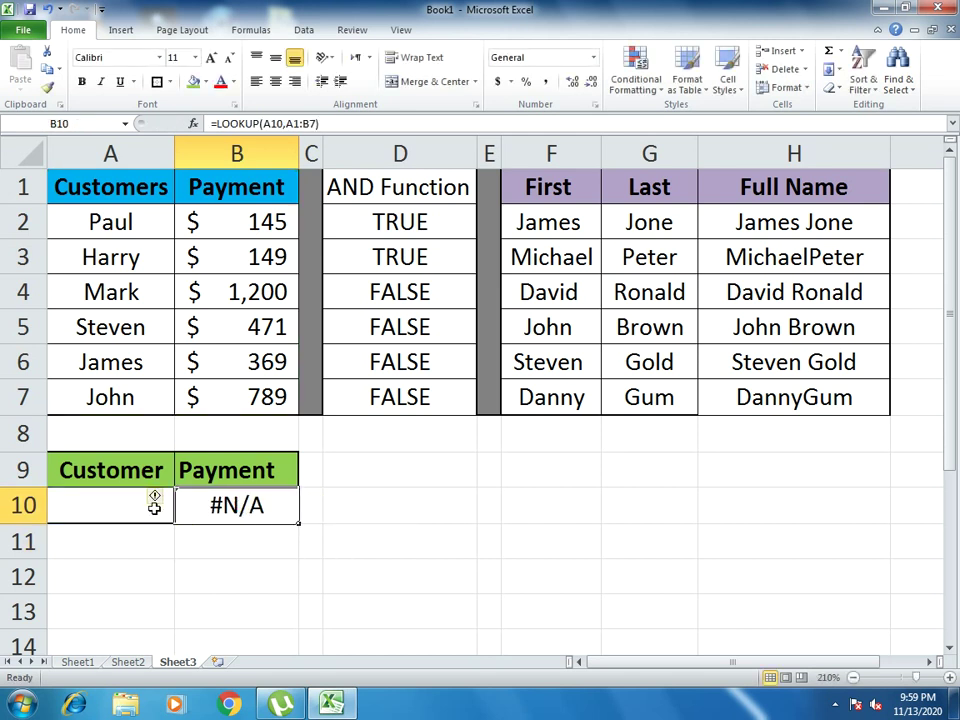
# Enter the customer name from A2 into the Customer cell A10 to test the LOOKUP formula.
pyautogui.click(80, 511)
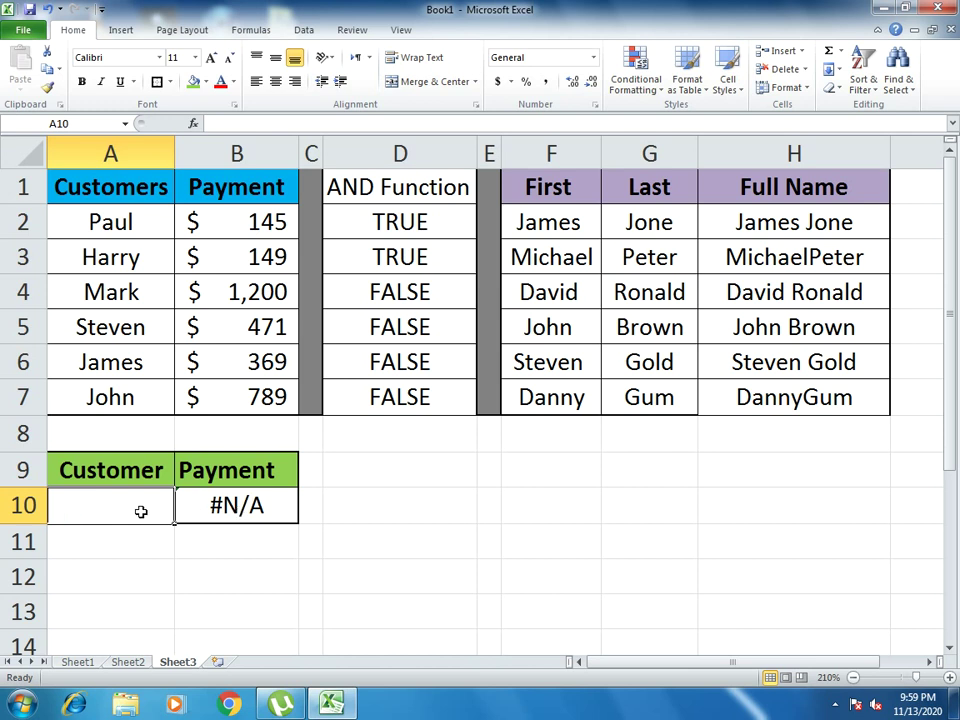
pyautogui.write('pAUL')
pyautogui.press('BackSpace')
pyautogui.press('BackSpace')
pyautogui.press('BackSpace')
pyautogui.press('BackSpace')
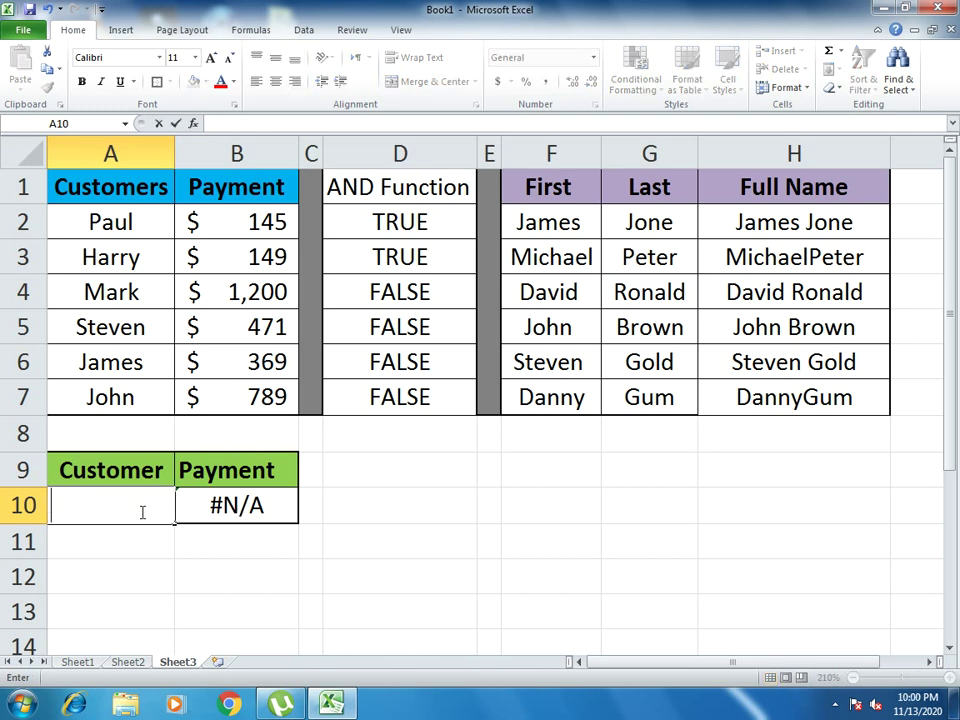
pyautogui.write('Paul')
pyautogui.press('Return')
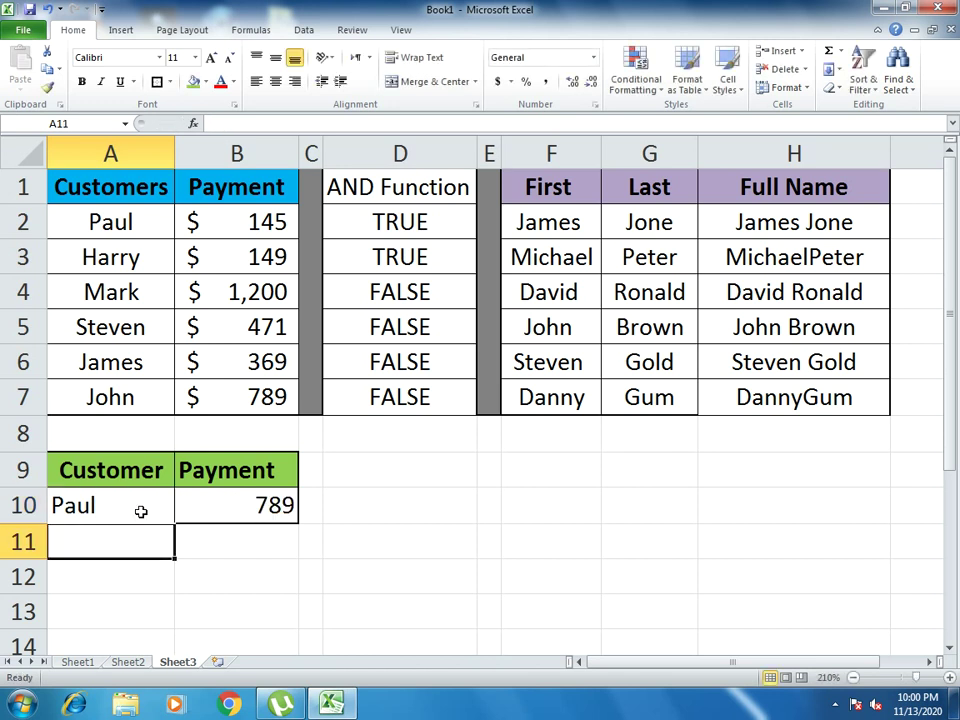
# Format the payment in B10 as dollar accounting without decimal places.
pyautogui.click(192, 506)
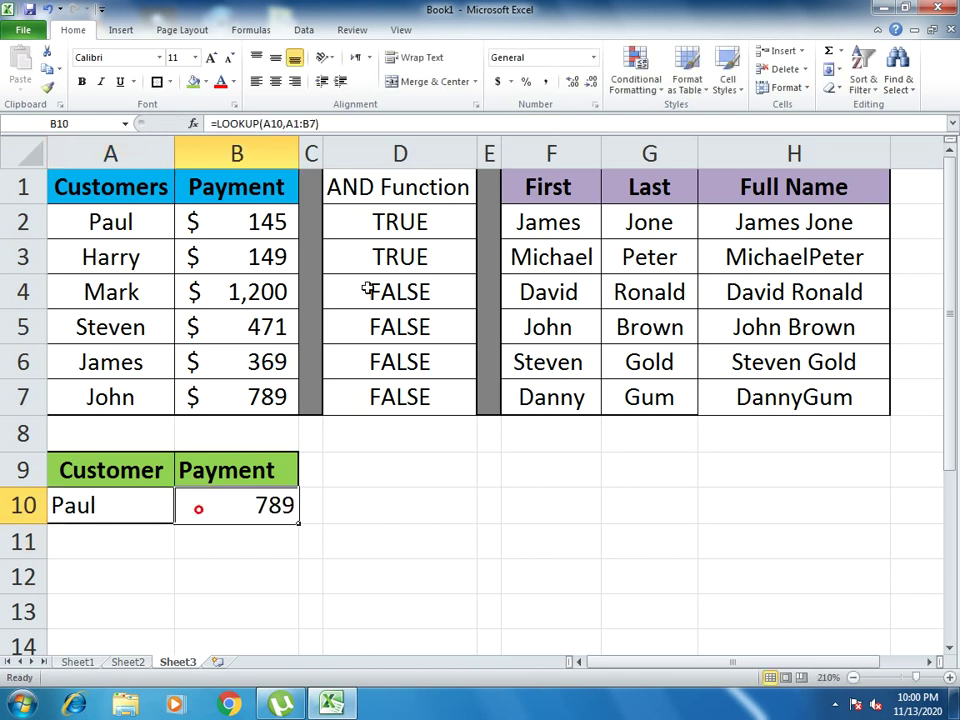
pyautogui.click(497, 84)
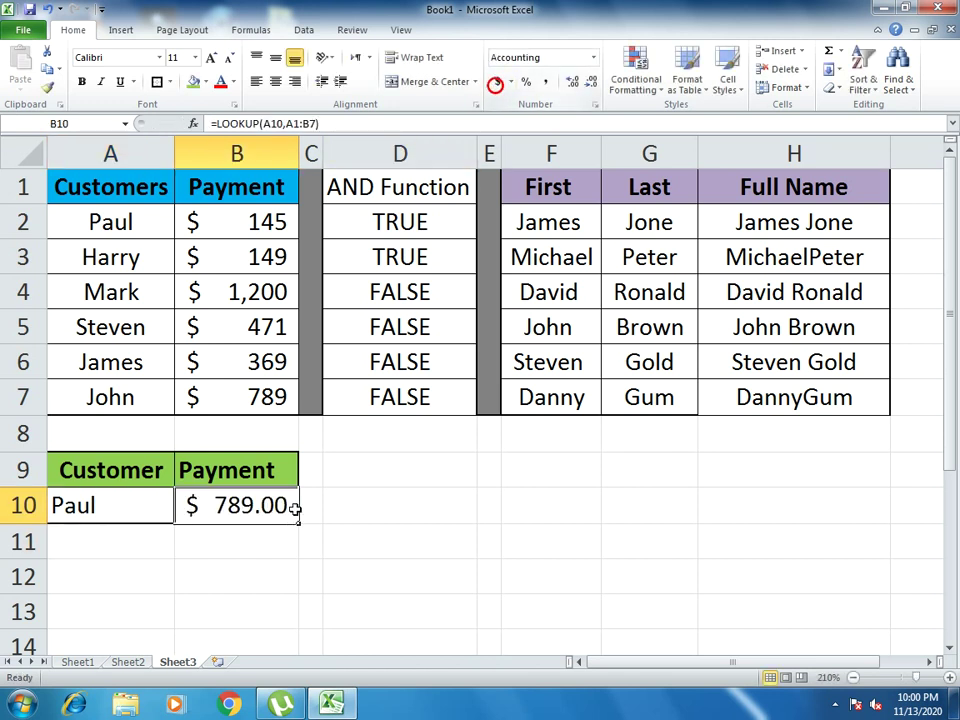
pyautogui.click(590, 79)
pyautogui.click(590, 79)
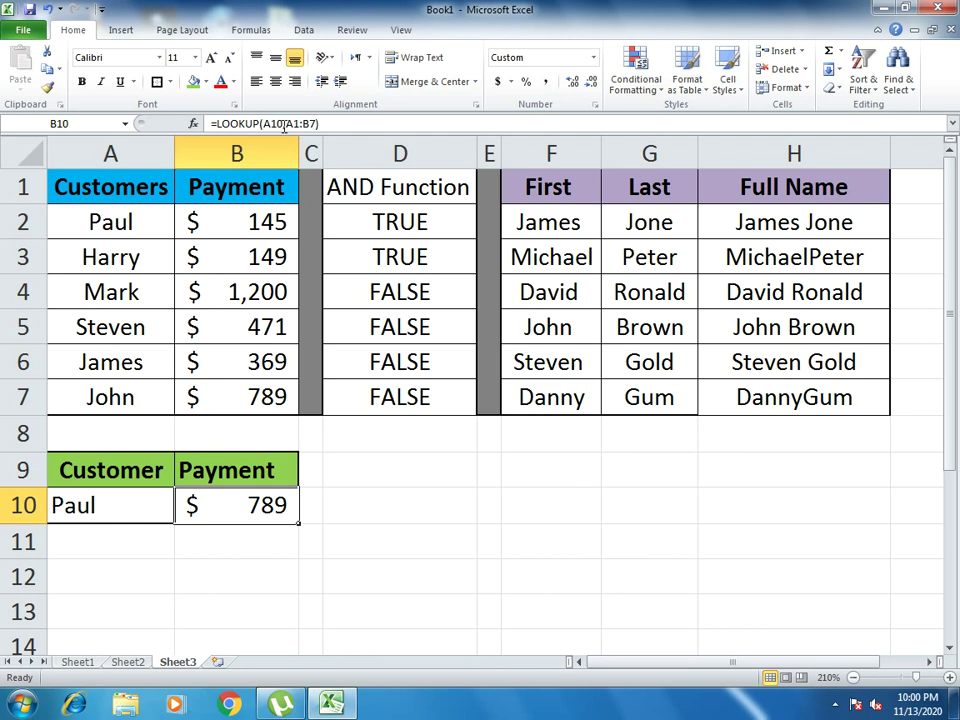
pyautogui.click(385, 124)
pyautogui.click(5, 128)
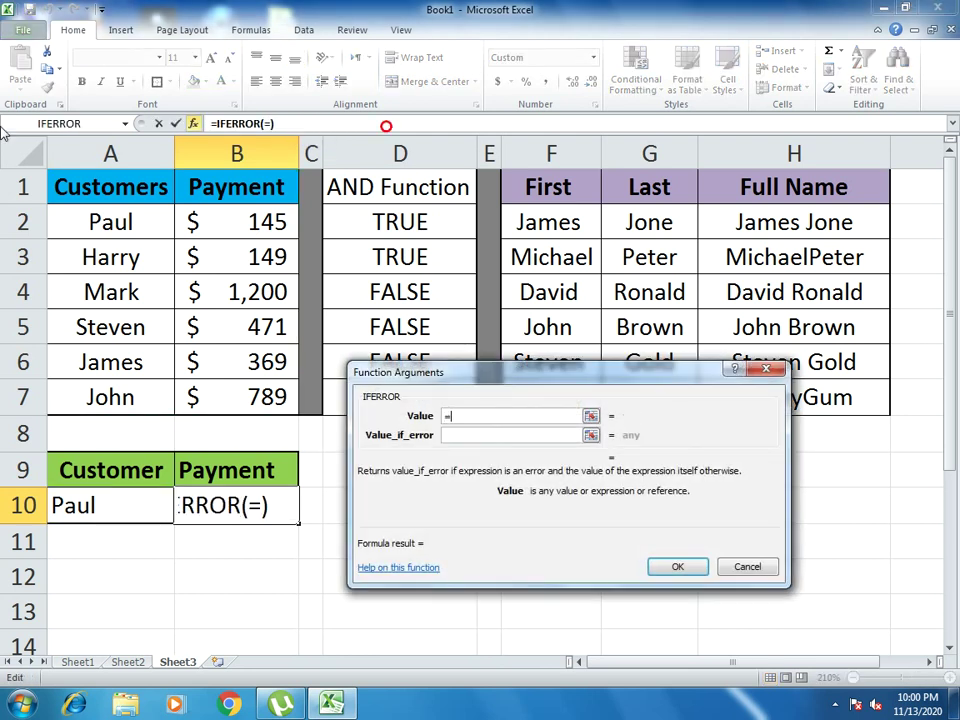
pyautogui.click(766, 369)
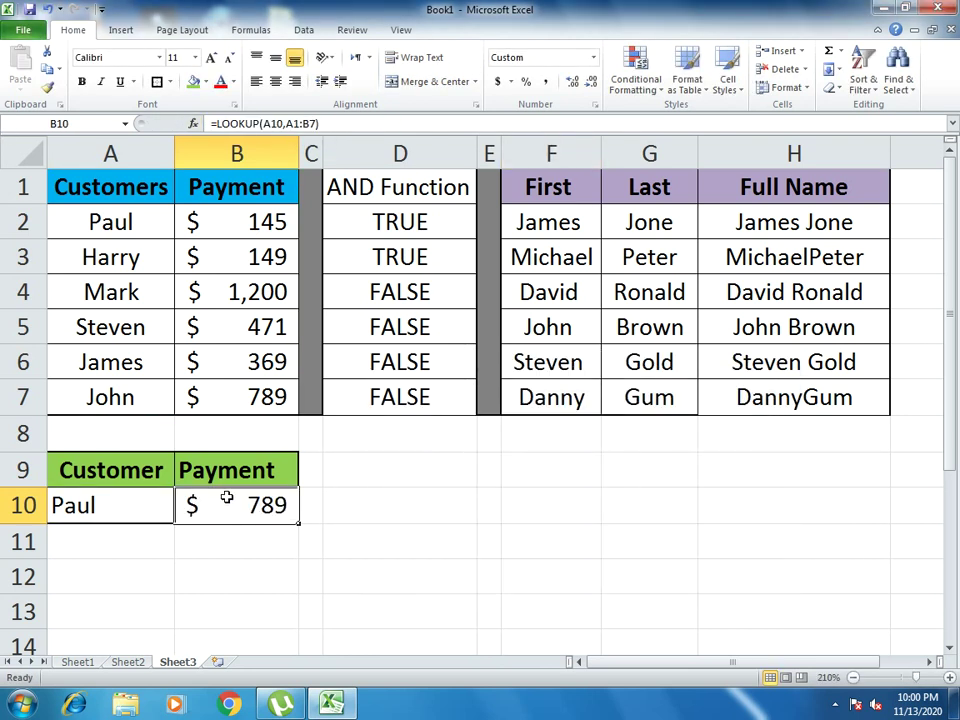
pyautogui.write('=lo')
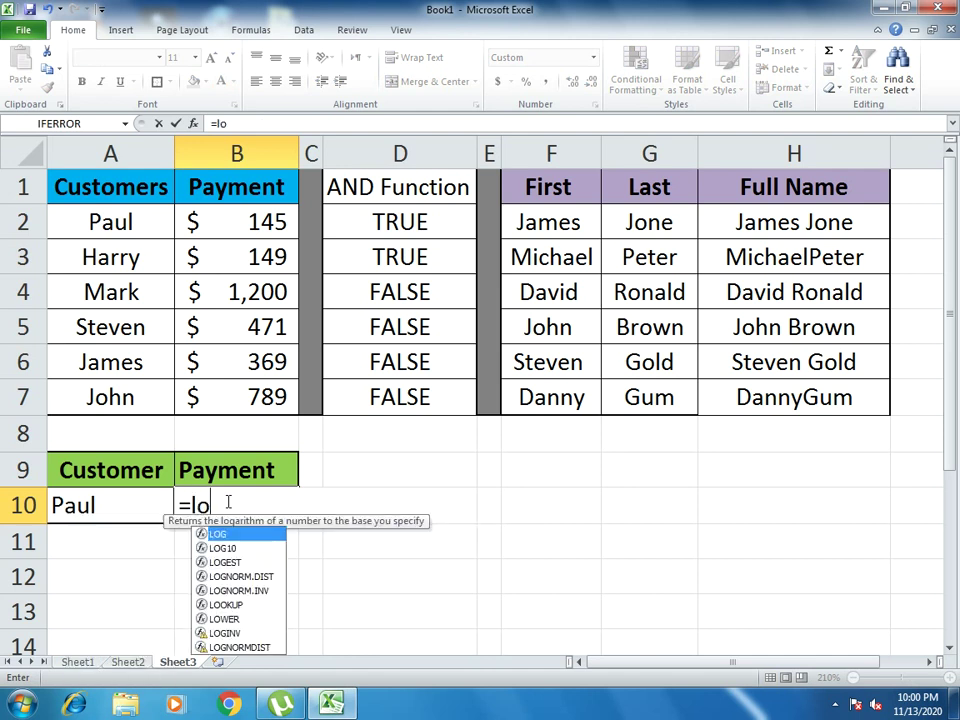
pyautogui.write('ok')
pyautogui.press('BackSpace')
pyautogui.write('ok')
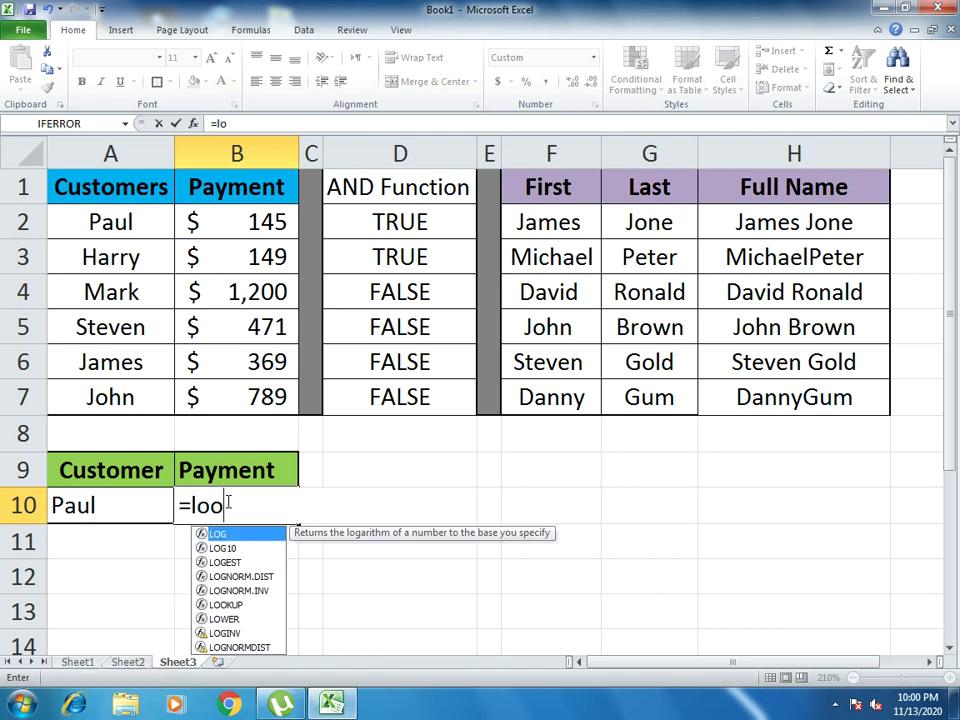
pyautogui.write('up(')
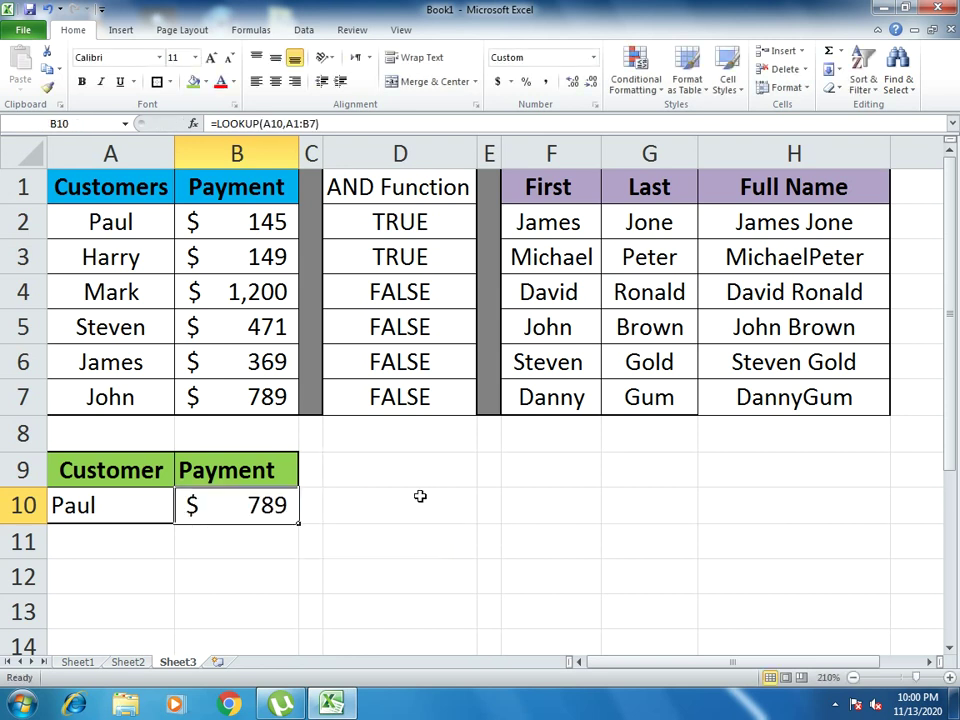
# Replace the formula in B10 with the exact-match lookup =VLOOKUP(A10,A1:B7,2,0).
pyautogui.write('=v')
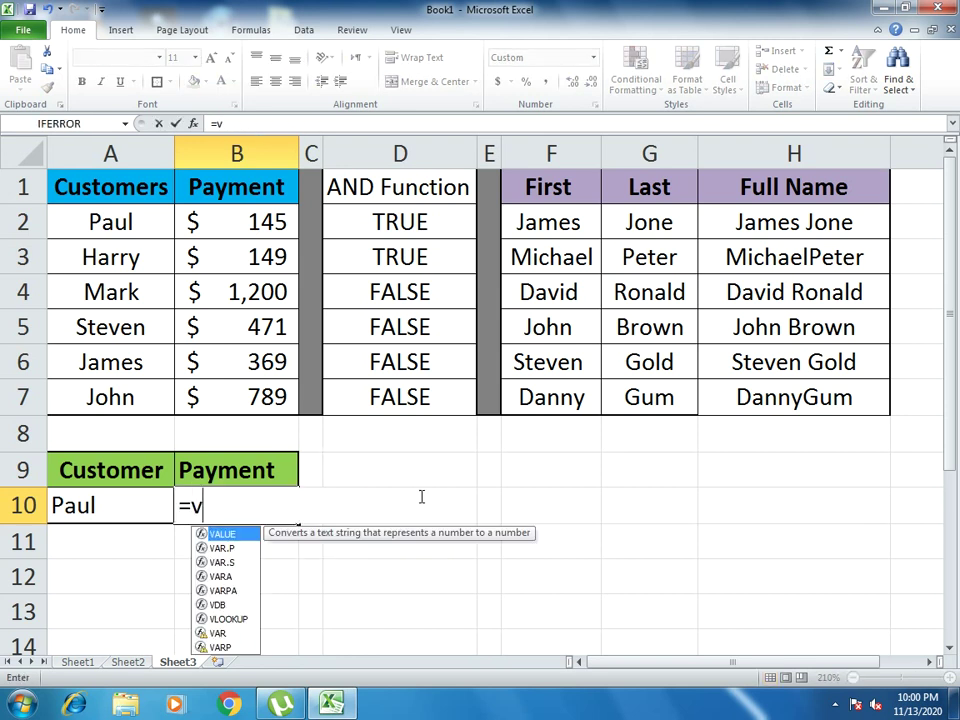
pyautogui.write('lookup')
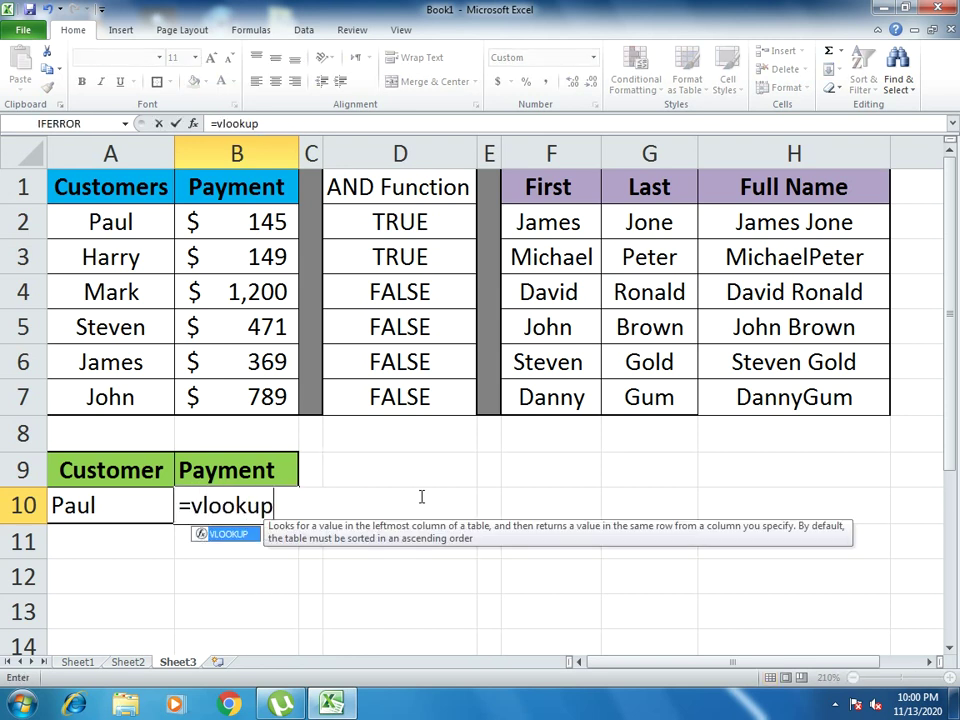
pyautogui.write('(')
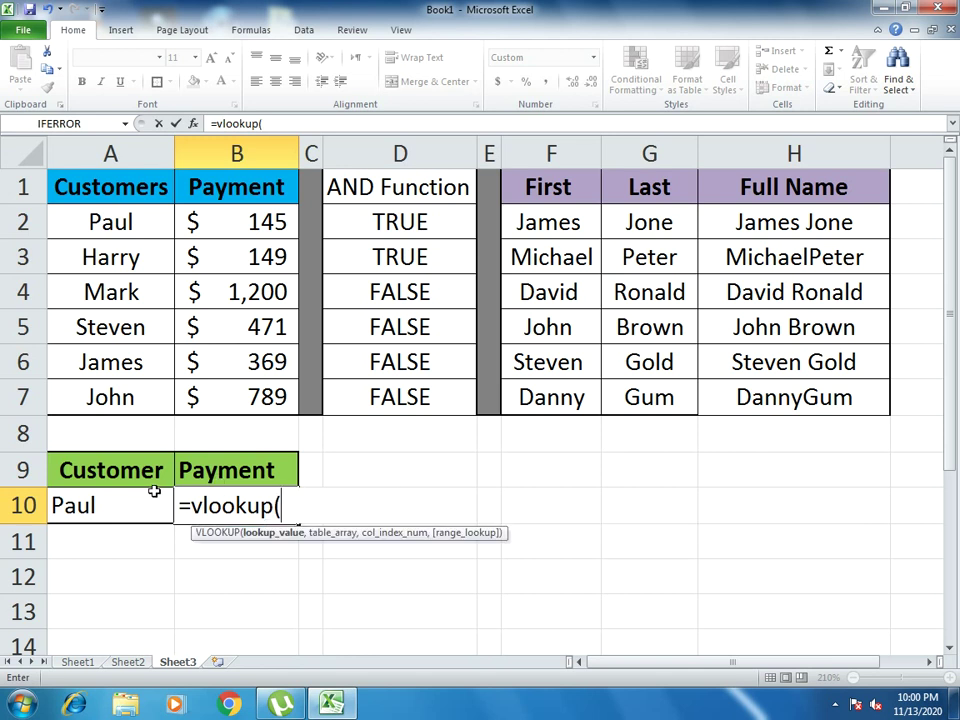
pyautogui.click(97, 500)
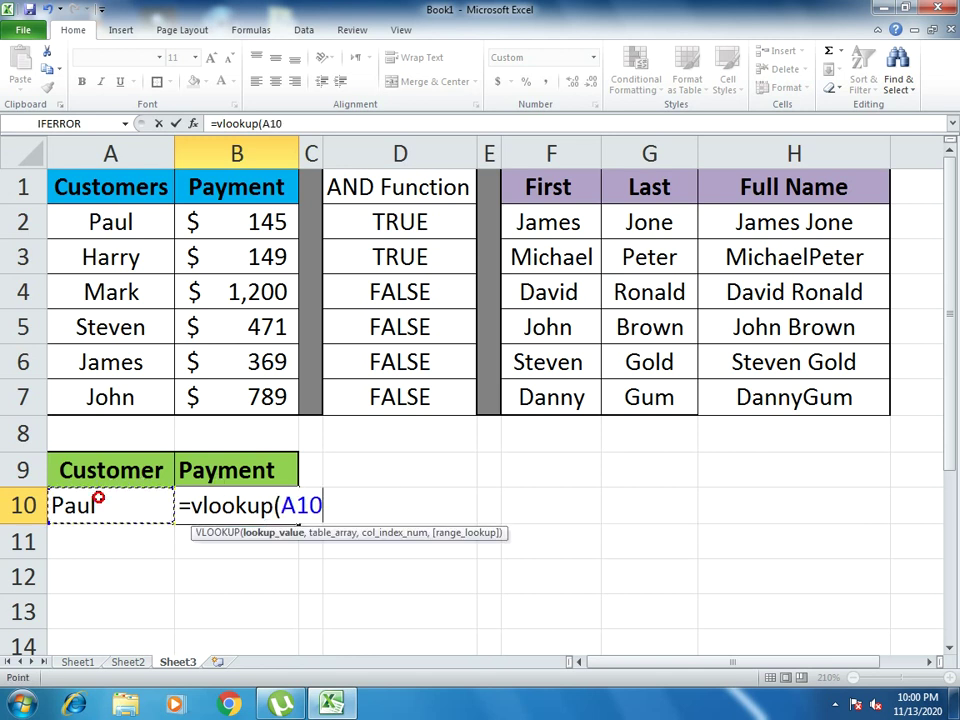
pyautogui.write(',')
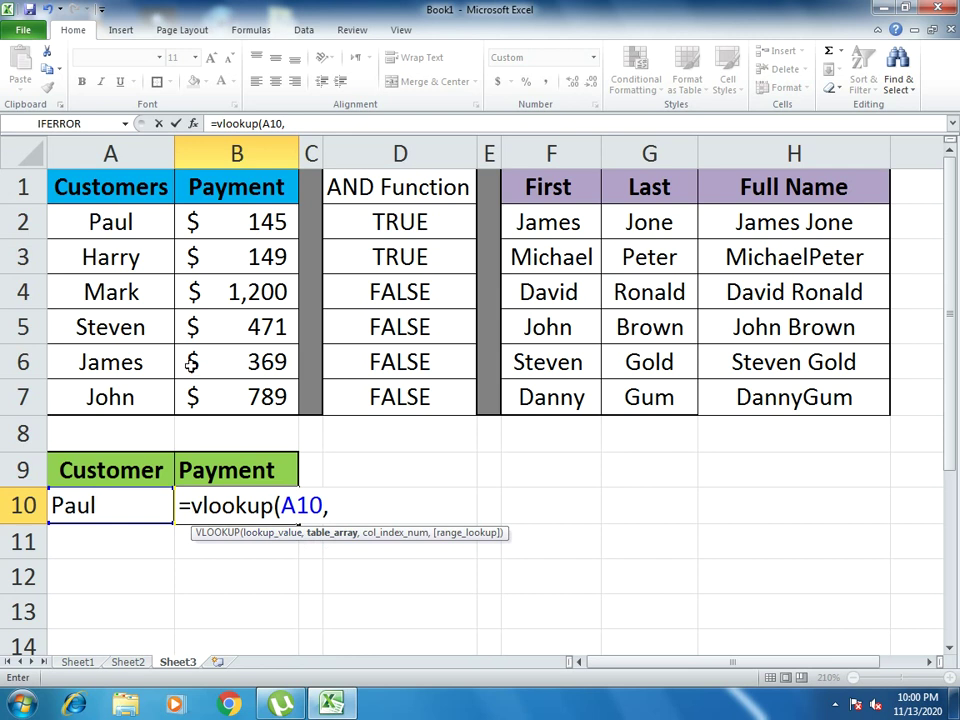
pyautogui.moveTo(107, 187); pyautogui.dragTo(248, 396)
pyautogui.write(',')
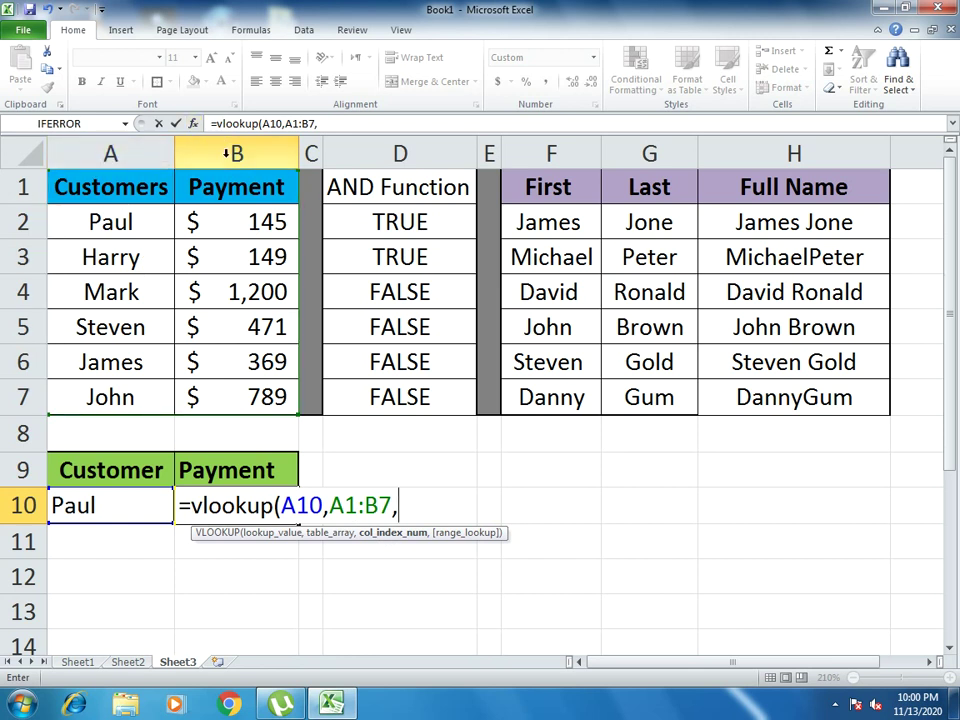
pyautogui.write('2,0')
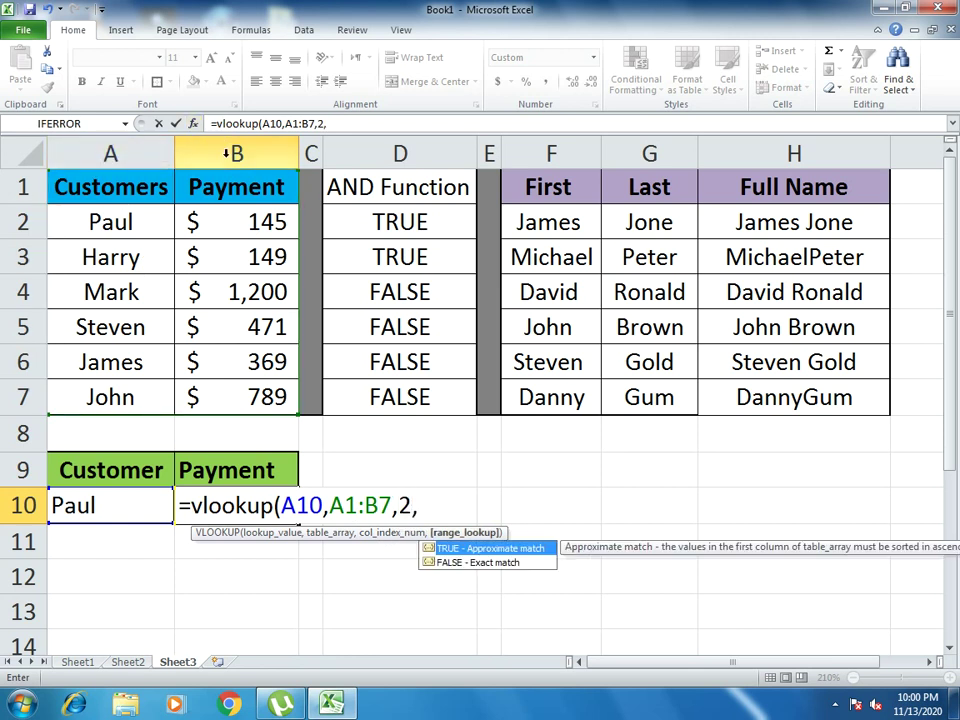
pyautogui.write(')')
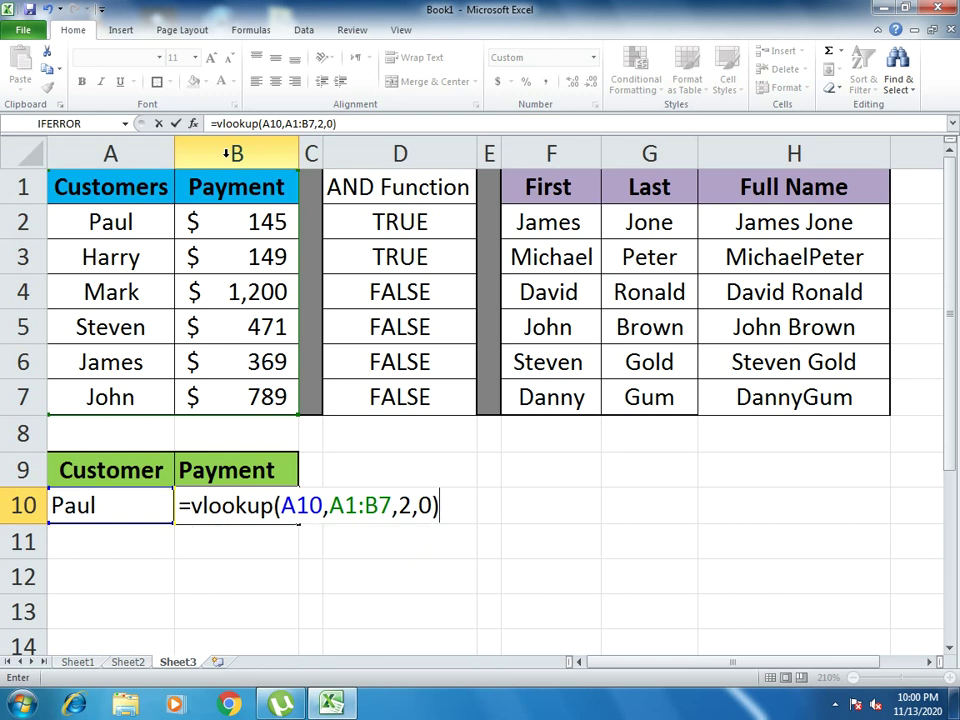
pyautogui.press('Return')
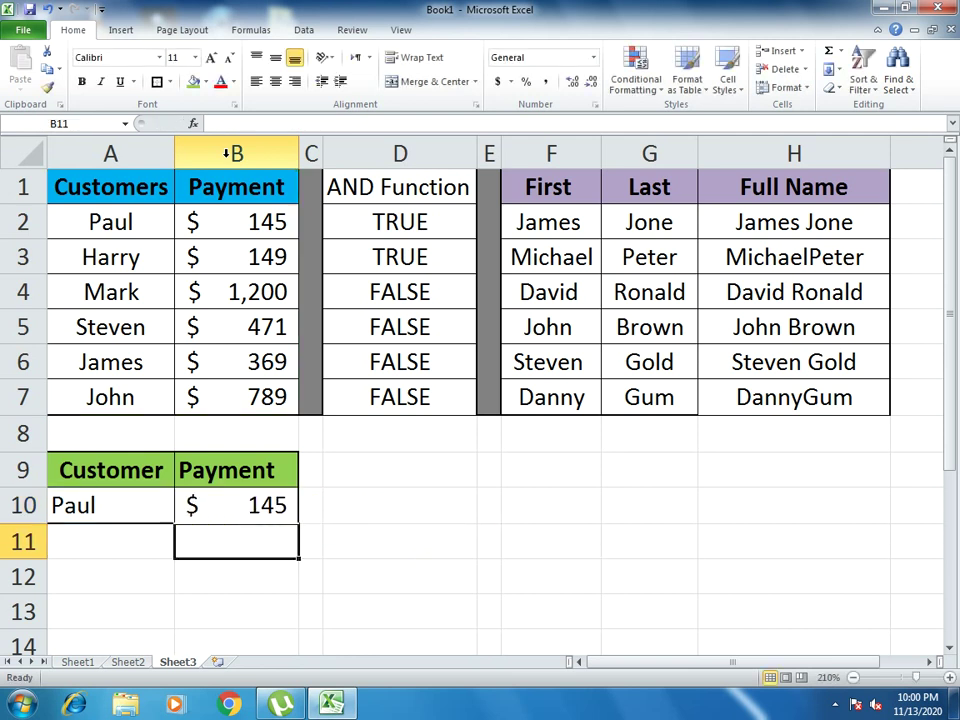
pyautogui.click(224, 503)
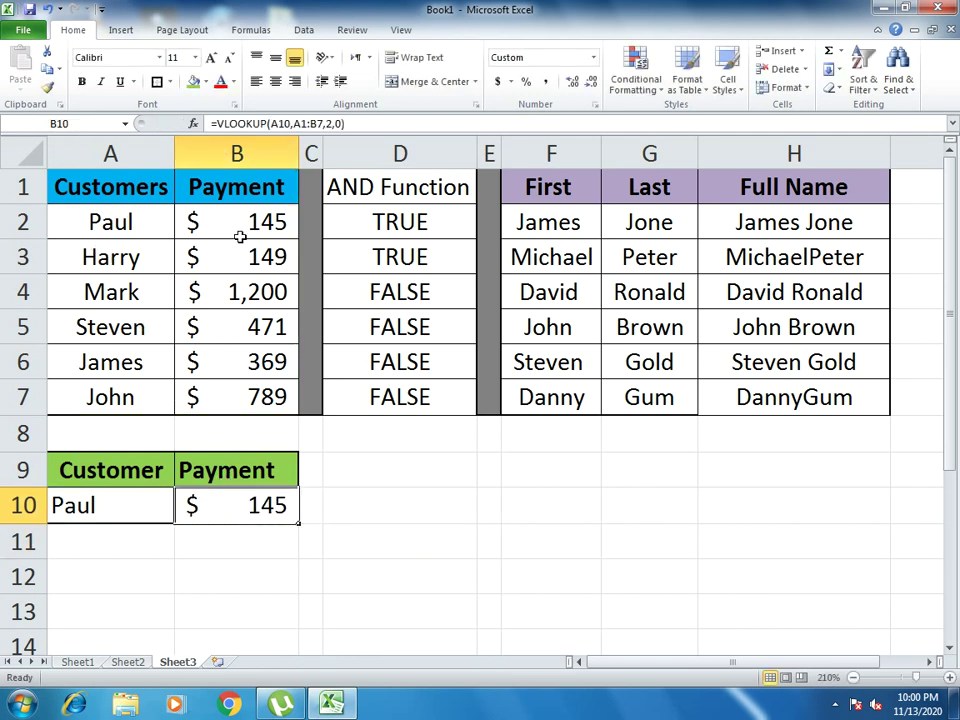
# Change the customer in A10 to the full name listed in A5 so the VLOOKUP finds that payment.
pyautogui.click(114, 505)
pyautogui.write('Steve')
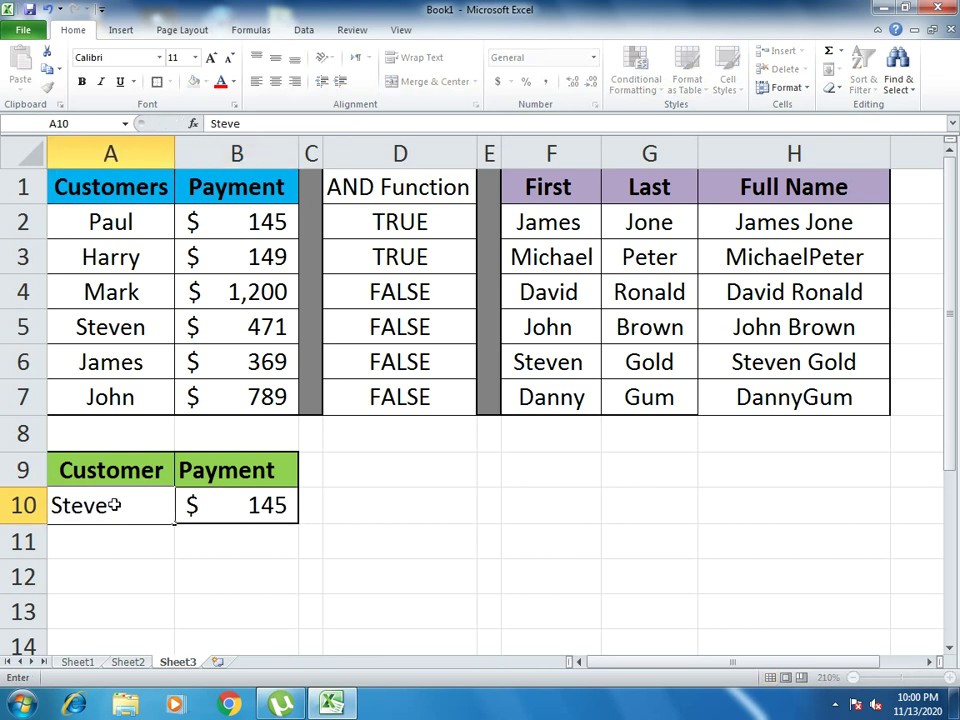
pyautogui.press('Return')
pyautogui.click(114, 505)
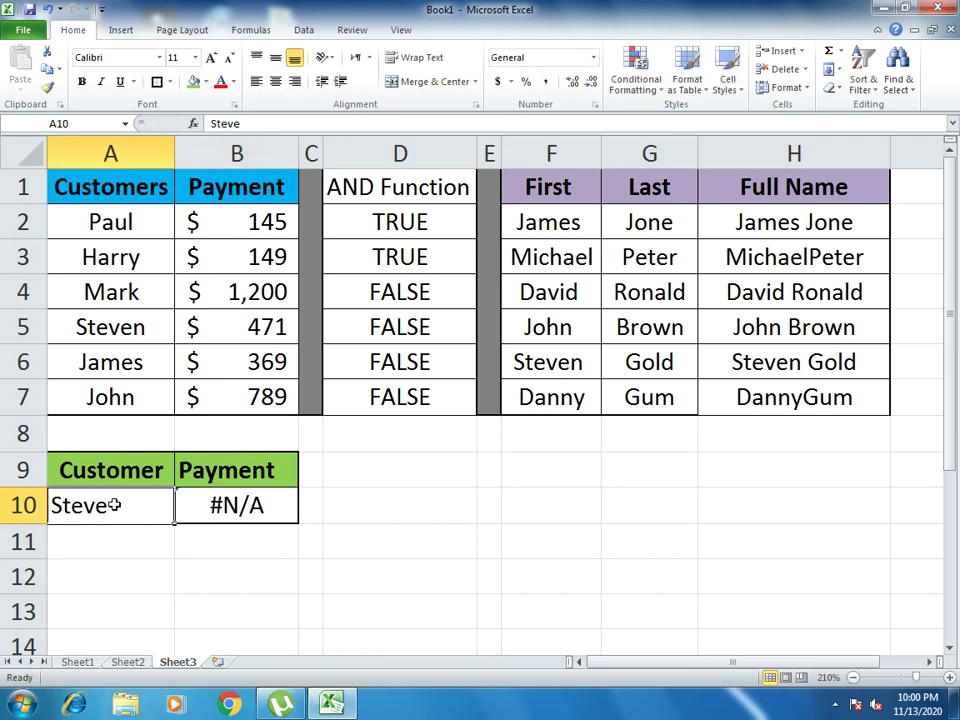
pyautogui.write('Ste')
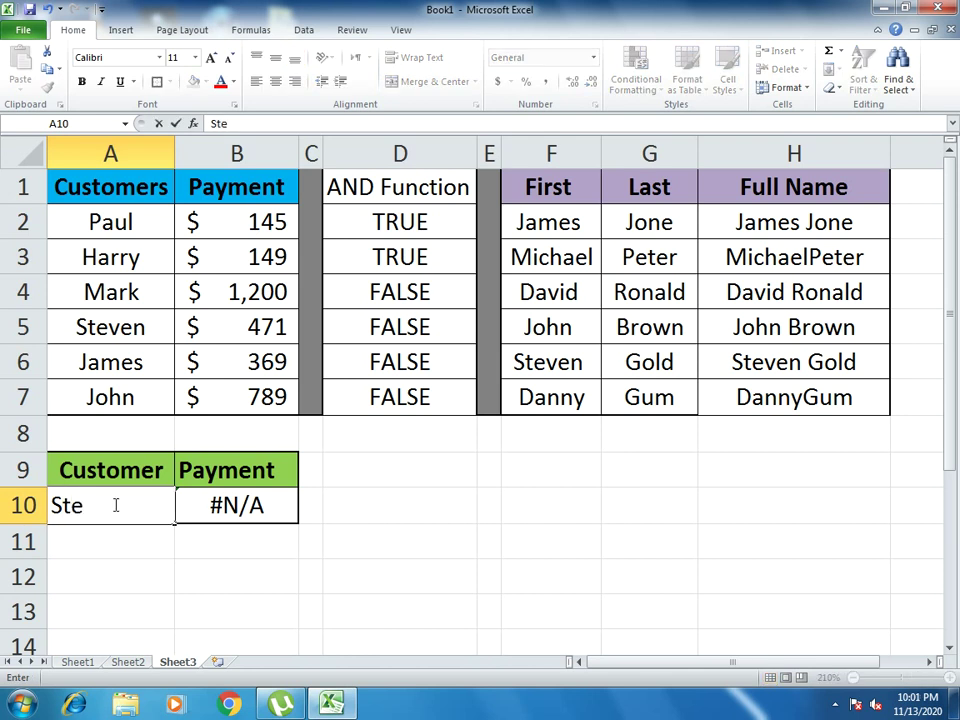
pyautogui.write('ven')
pyautogui.press('Return')
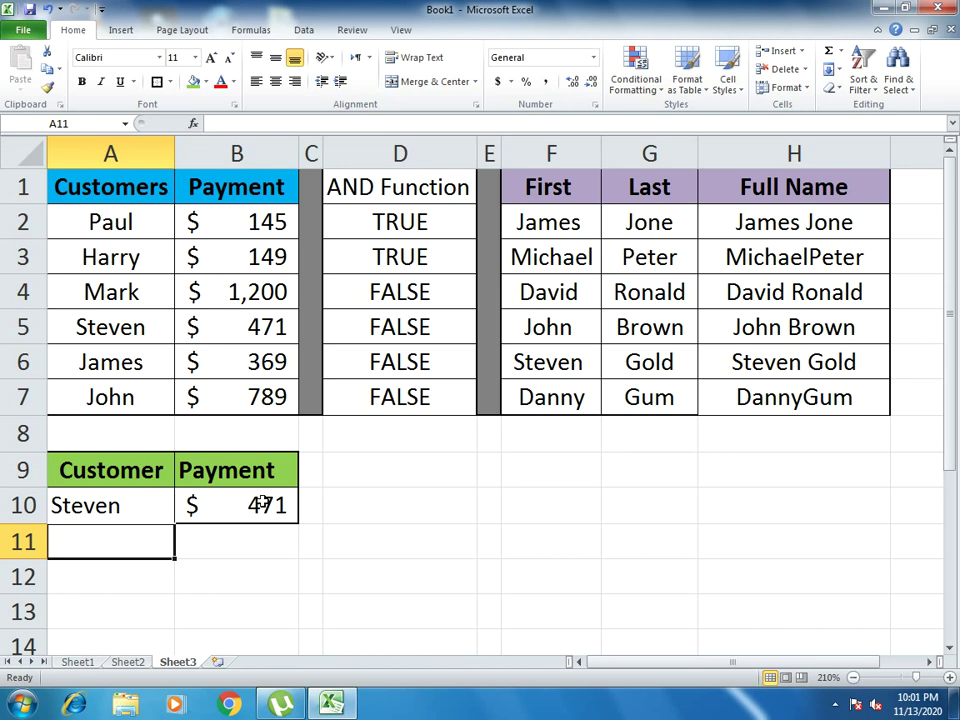
# Compare the looked-up payment in B10 with the customer table's entries in rows 5 and 4.
pyautogui.click(260, 328)
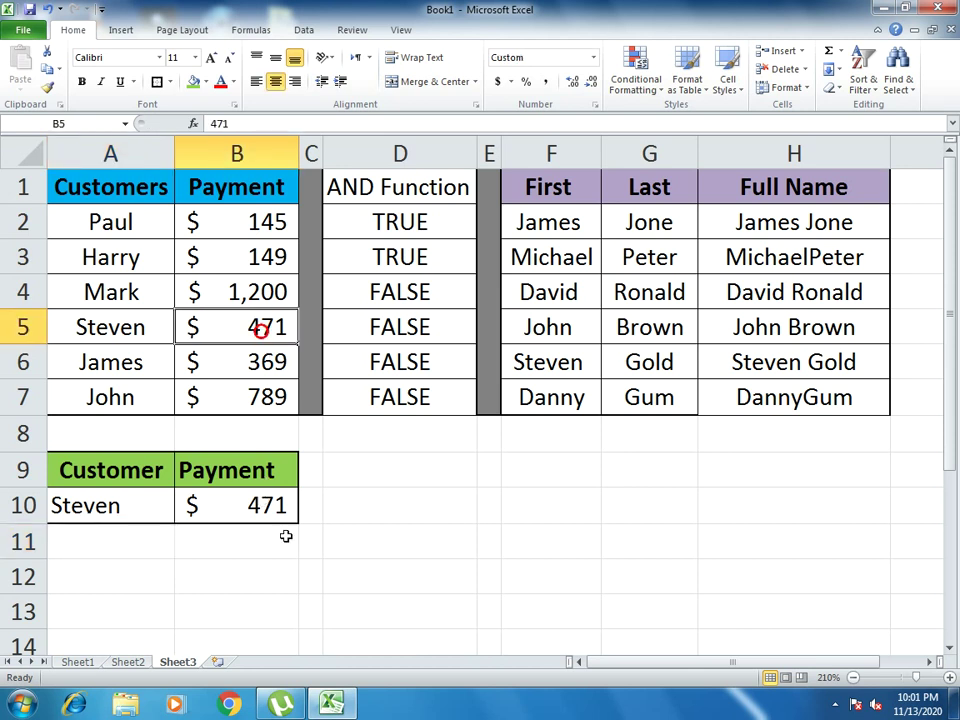
pyautogui.click(133, 328)
pyautogui.click(113, 295)
pyautogui.click(221, 297)
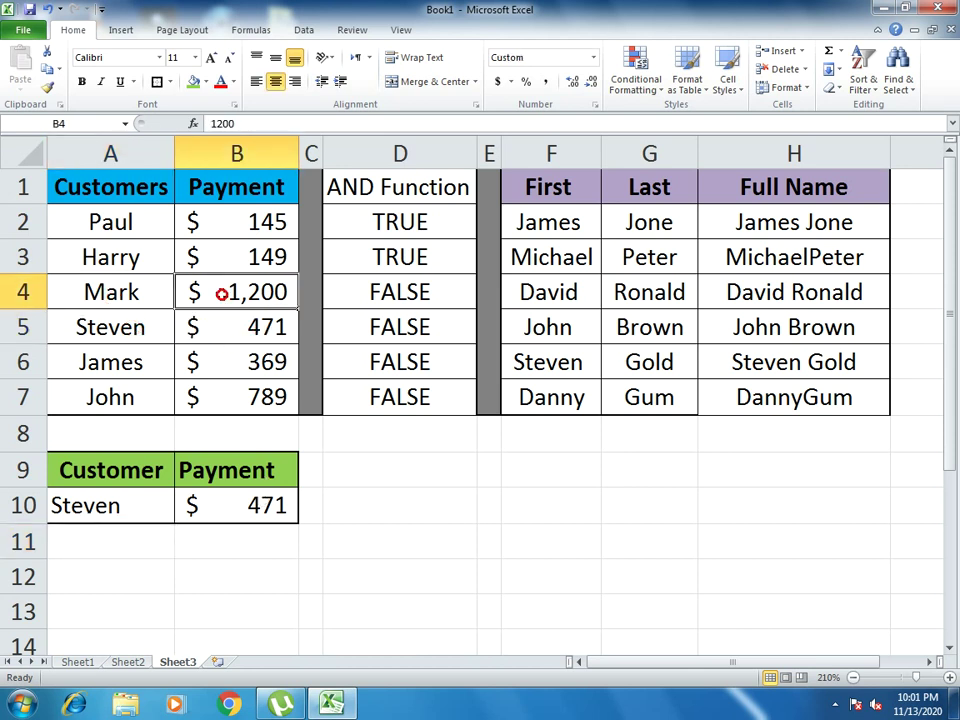
# Copy the VLOOKUP formula from B10 into D10 as visible text, entered as '=VLOOKUP(A10,A1:B7,2,0).
pyautogui.click(219, 507)
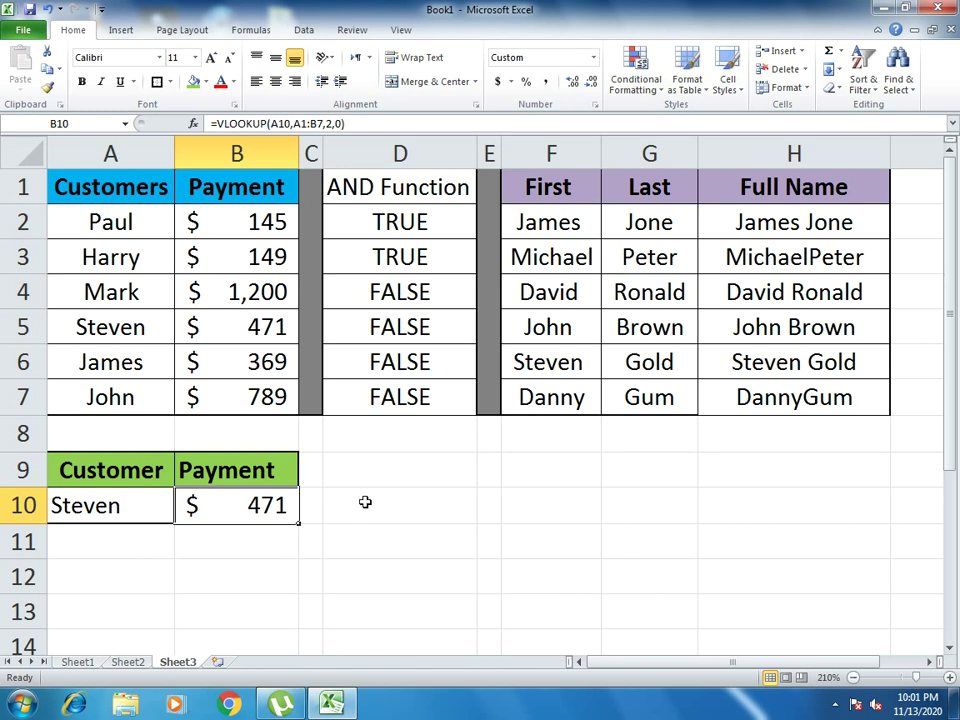
pyautogui.click(360, 124)
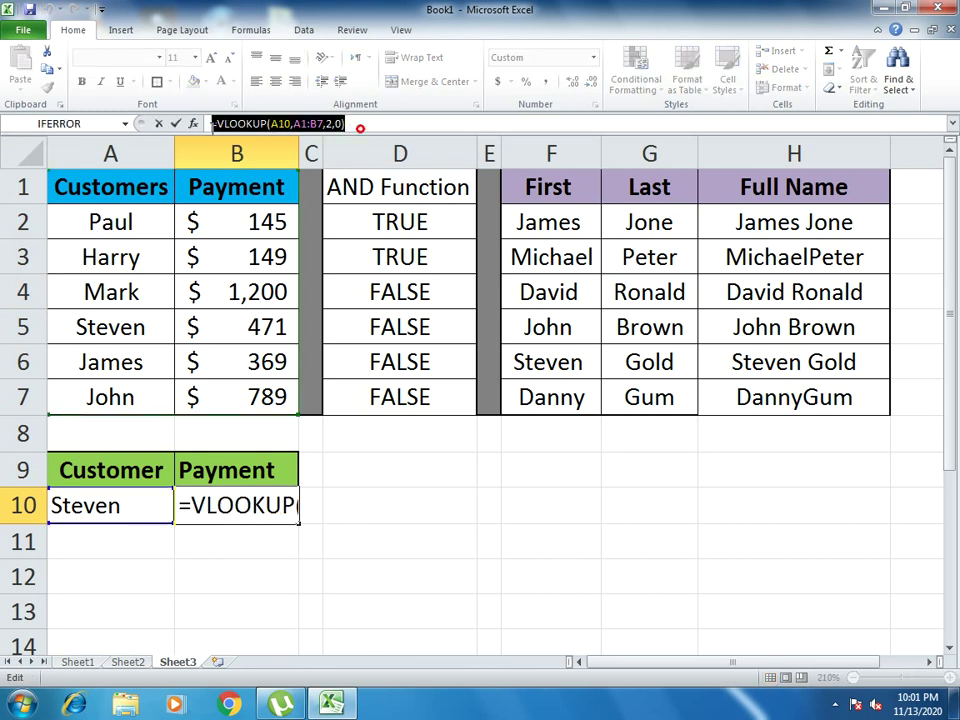
pyautogui.click(175, 123)
pyautogui.click(433, 524)
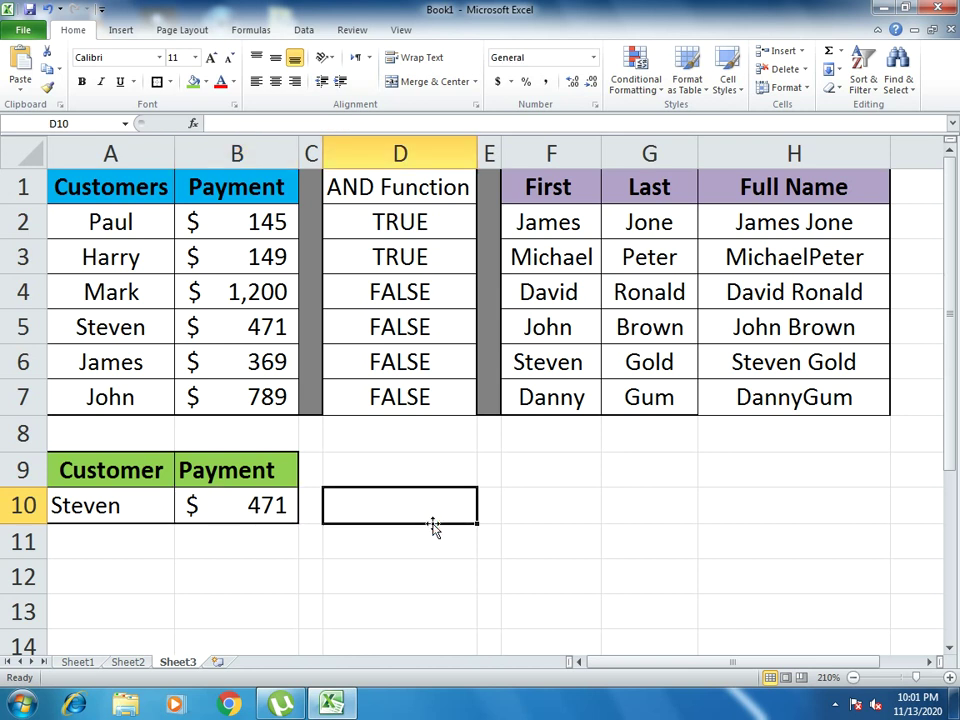
pyautogui.write("'")
pyautogui.write('=VLOOKUP(A10,A1:B7,2,0)')
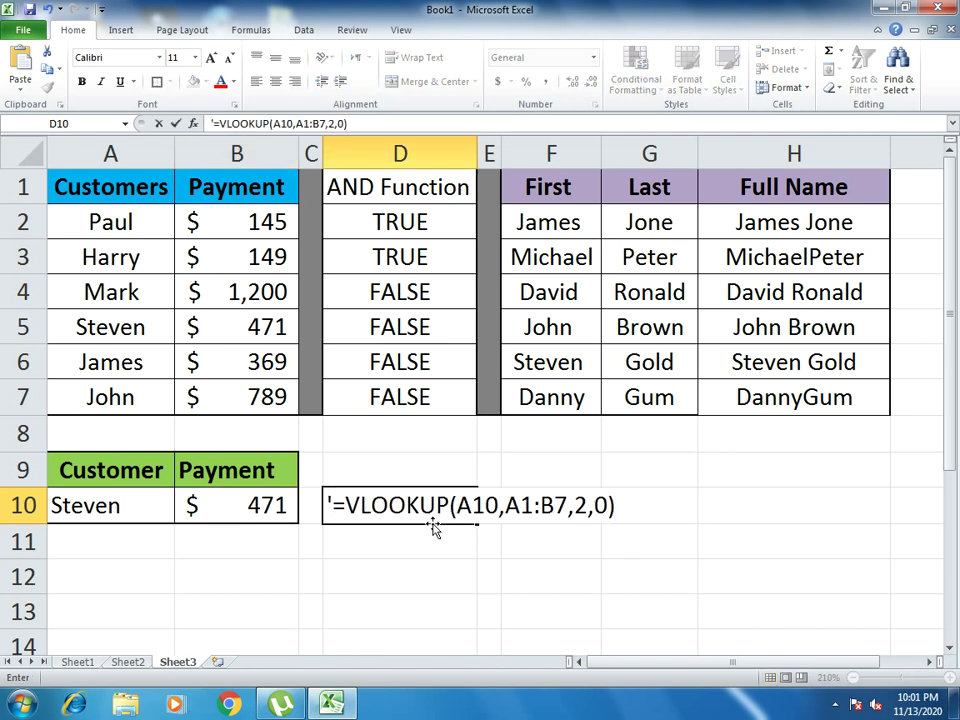
pyautogui.press('Return')
# Merge and center D10:H10 and format the formula text with a light red fill, bold and italic.
pyautogui.moveTo(385, 505); pyautogui.dragTo(716, 497)
pyautogui.click(430, 81)
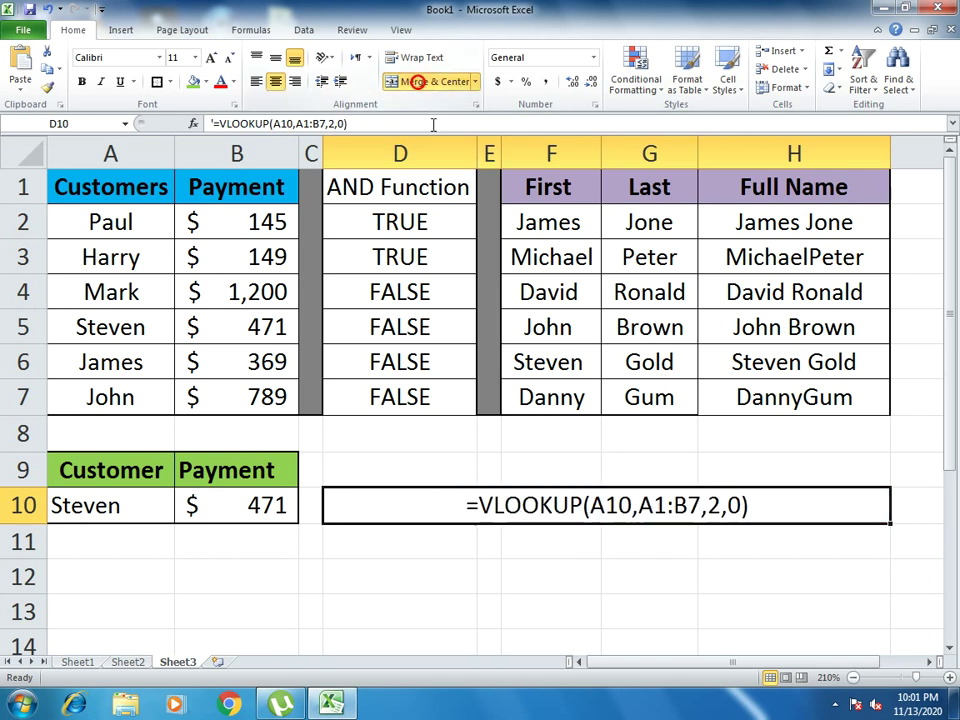
pyautogui.click(205, 81)
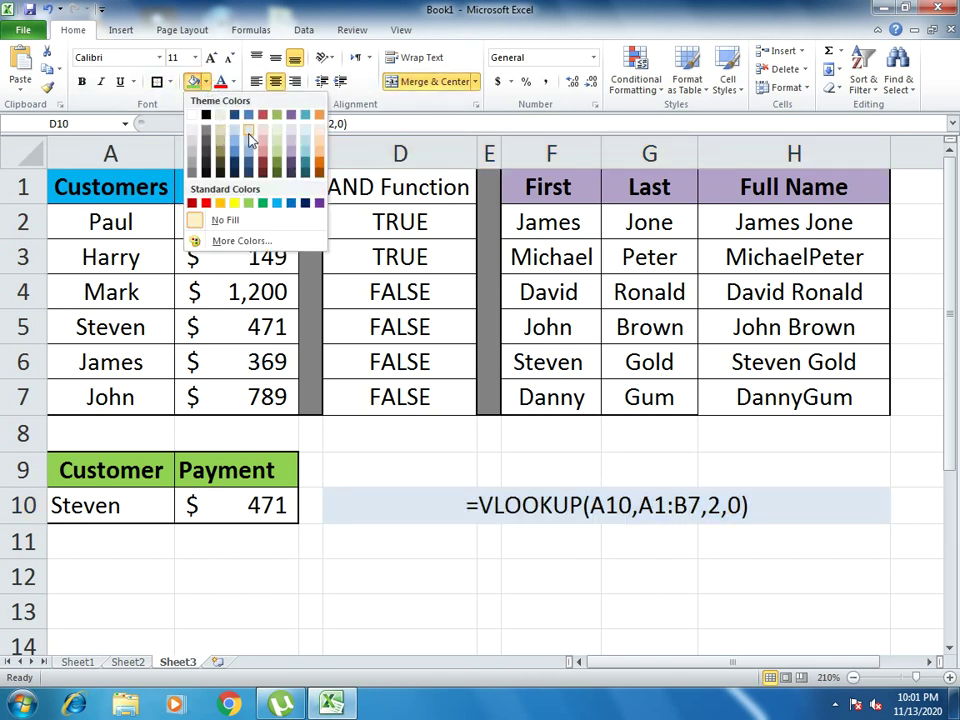
pyautogui.click(263, 138)
pyautogui.click(78, 82)
pyautogui.click(101, 82)
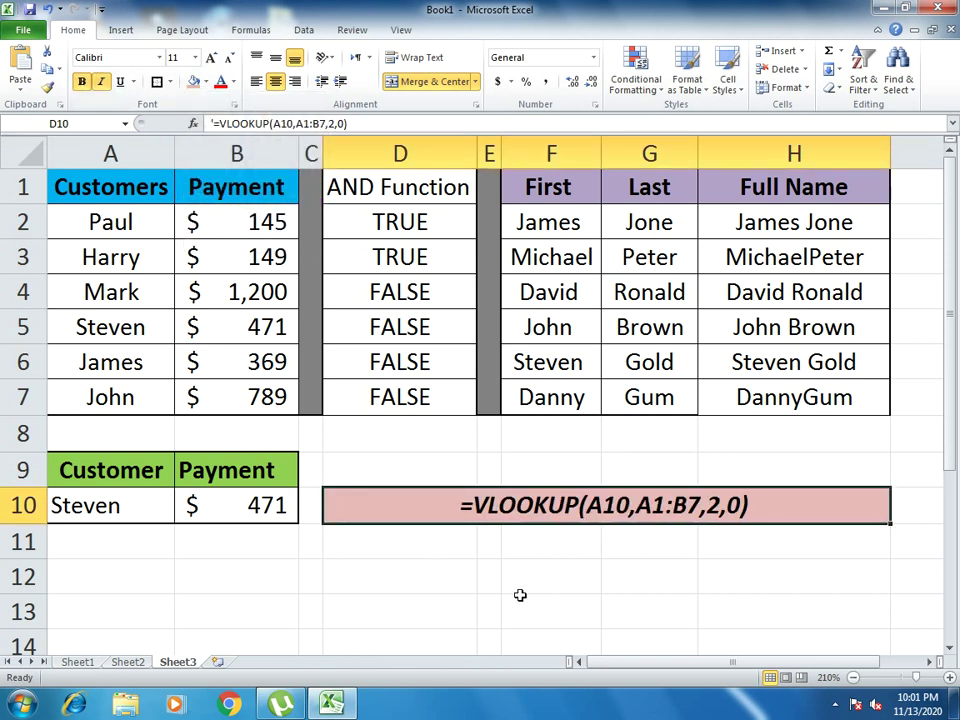
pyautogui.click(519, 596)
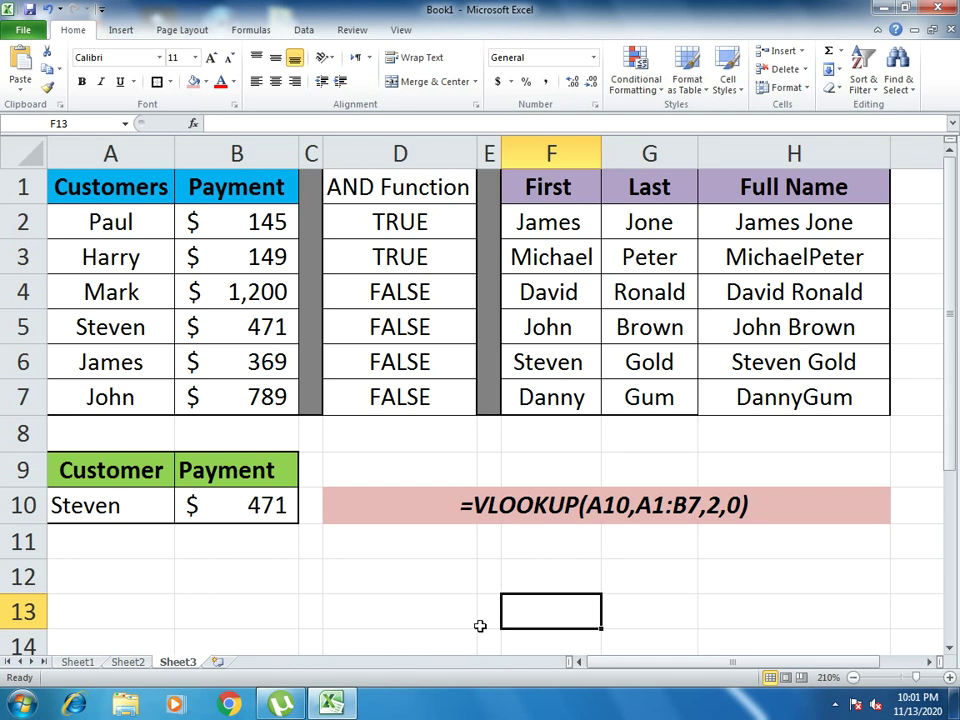
# Review the finished formula examples across Sheet1, Sheet2 and Sheet3.
pyautogui.click(70, 663)
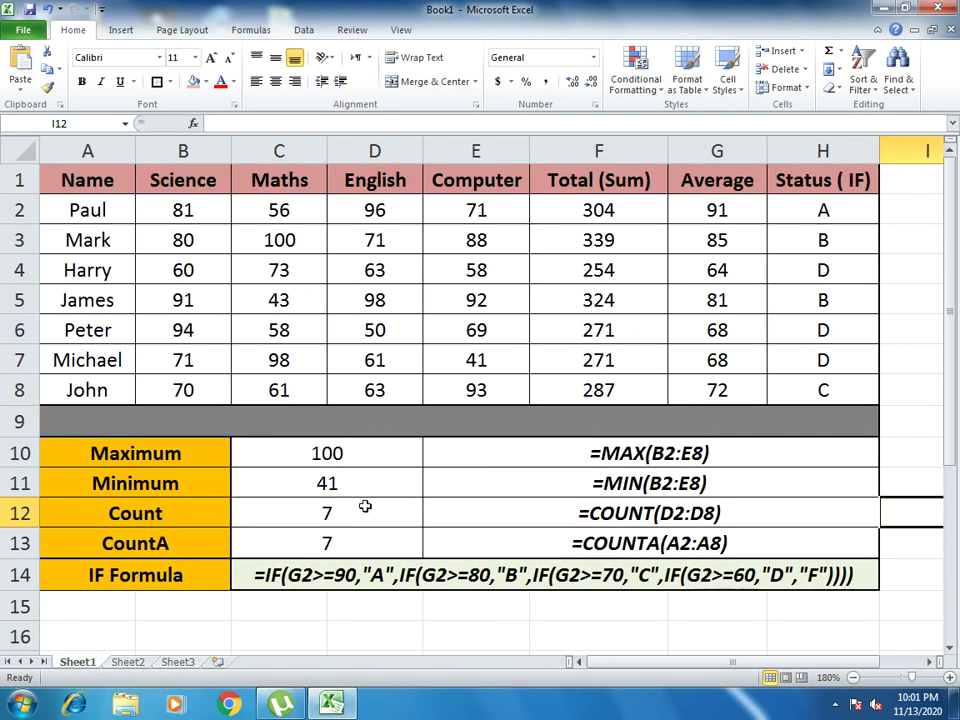
pyautogui.click(130, 662)
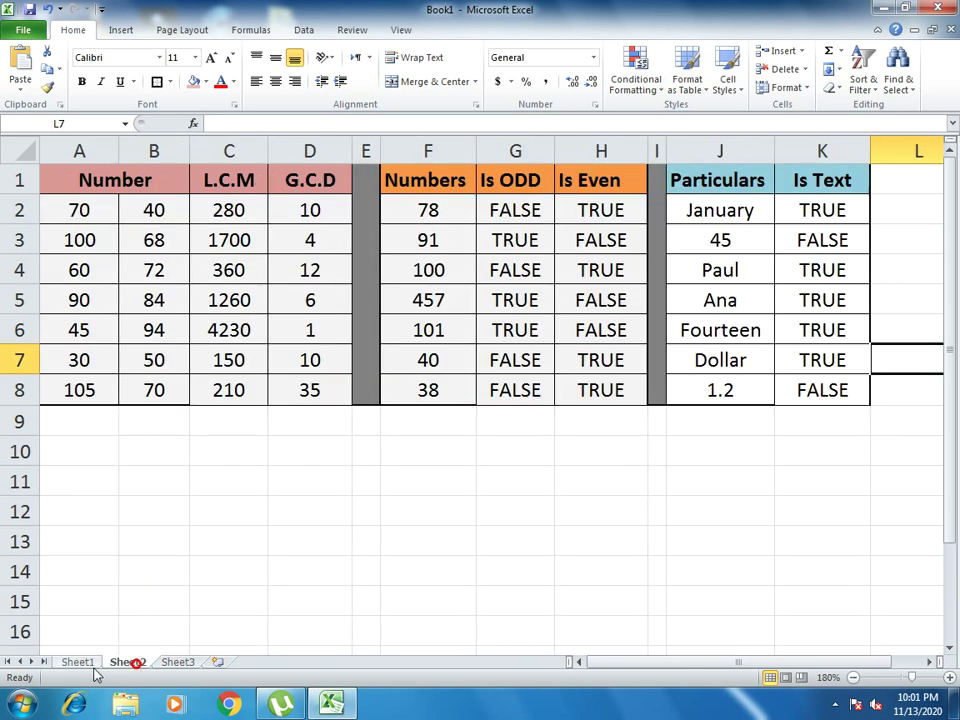
pyautogui.click(78, 664)
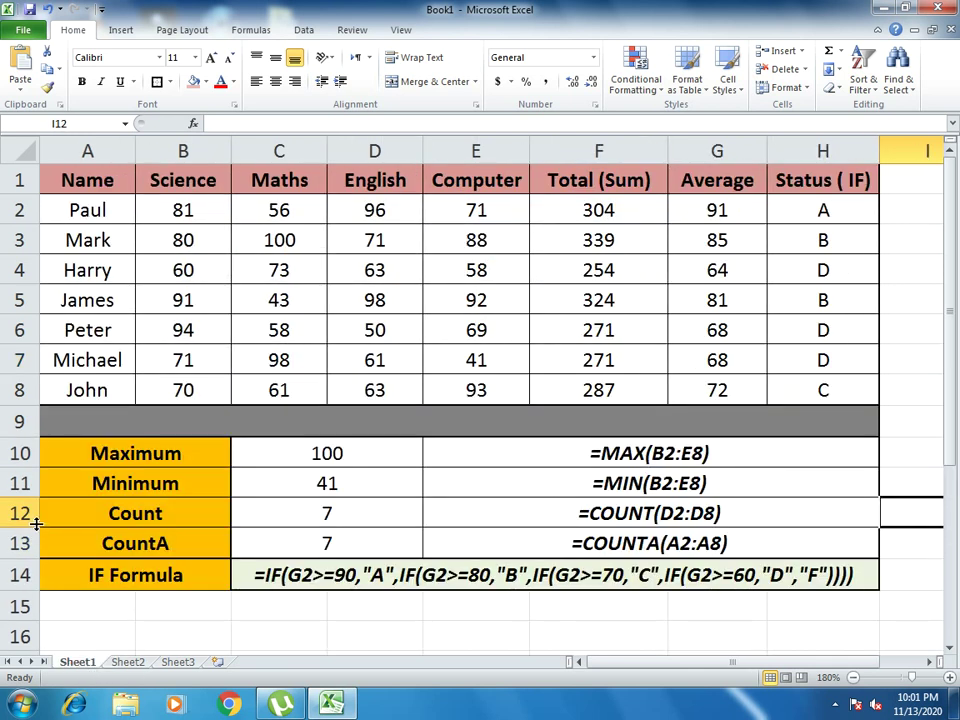
pyautogui.click(180, 662)
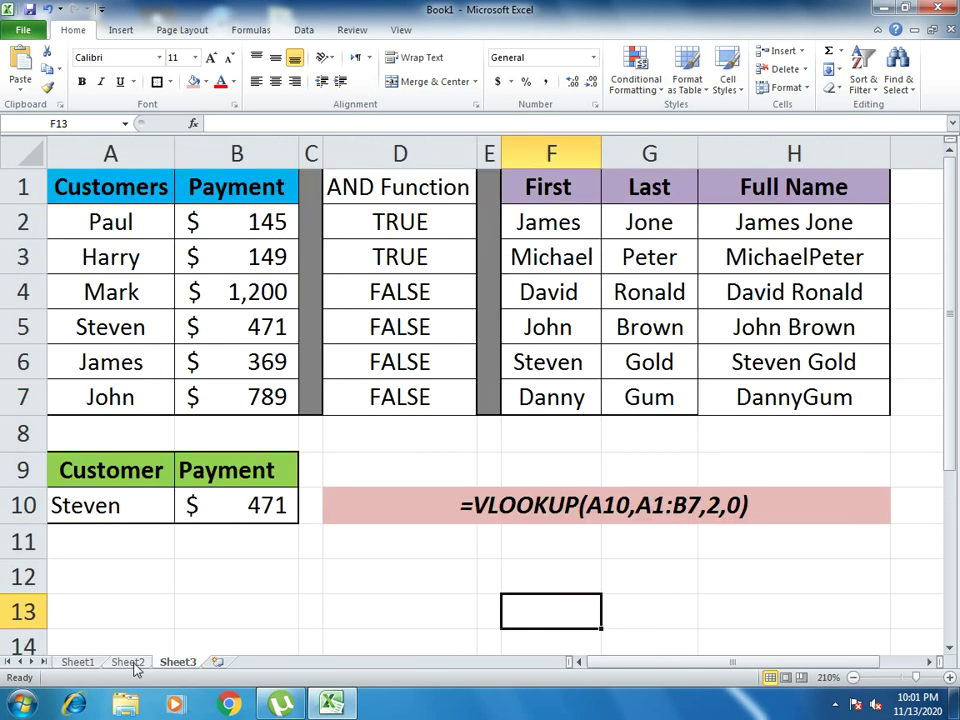
pyautogui.click(130, 663)
pyautogui.click(82, 664)
pyautogui.click(124, 664)
pyautogui.click(168, 665)
pyautogui.click(127, 663)
pyautogui.click(79, 663)
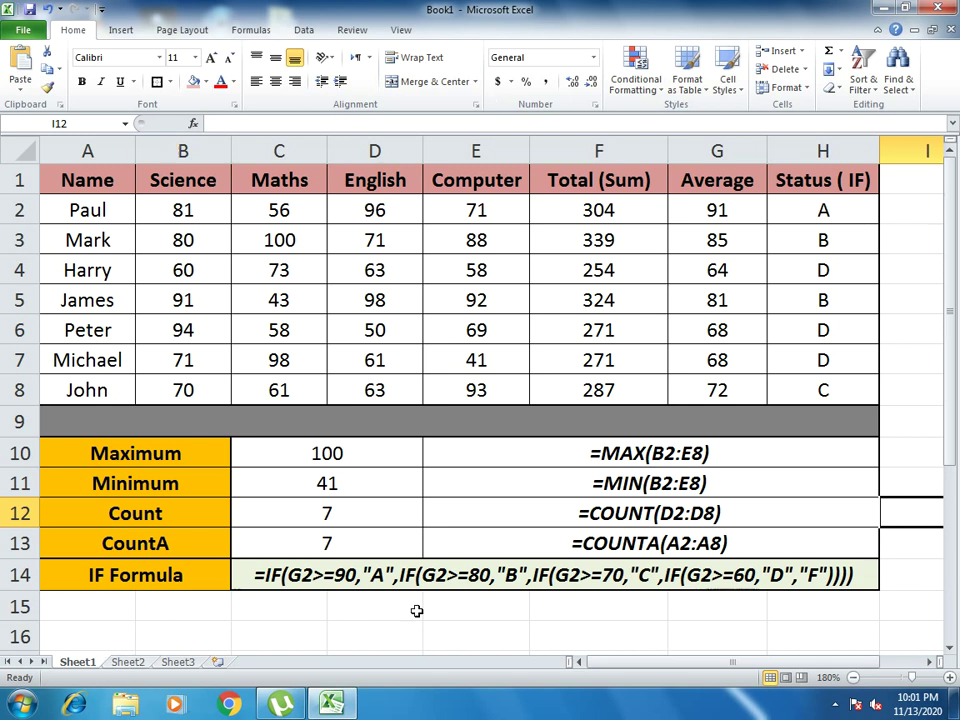
pyautogui.click(128, 662)
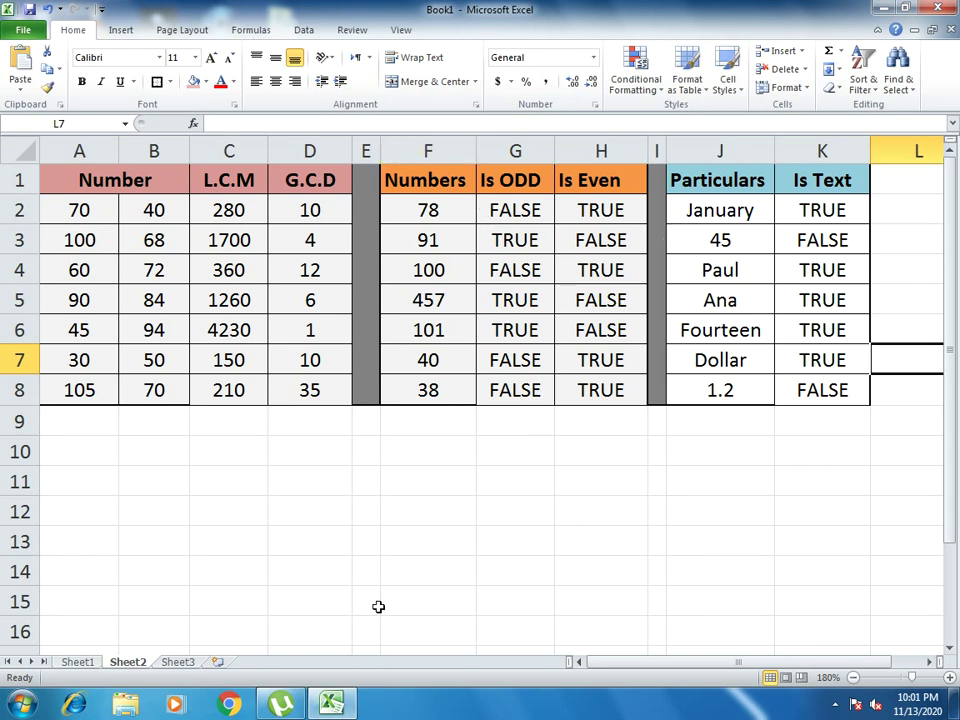
pyautogui.click(178, 662)
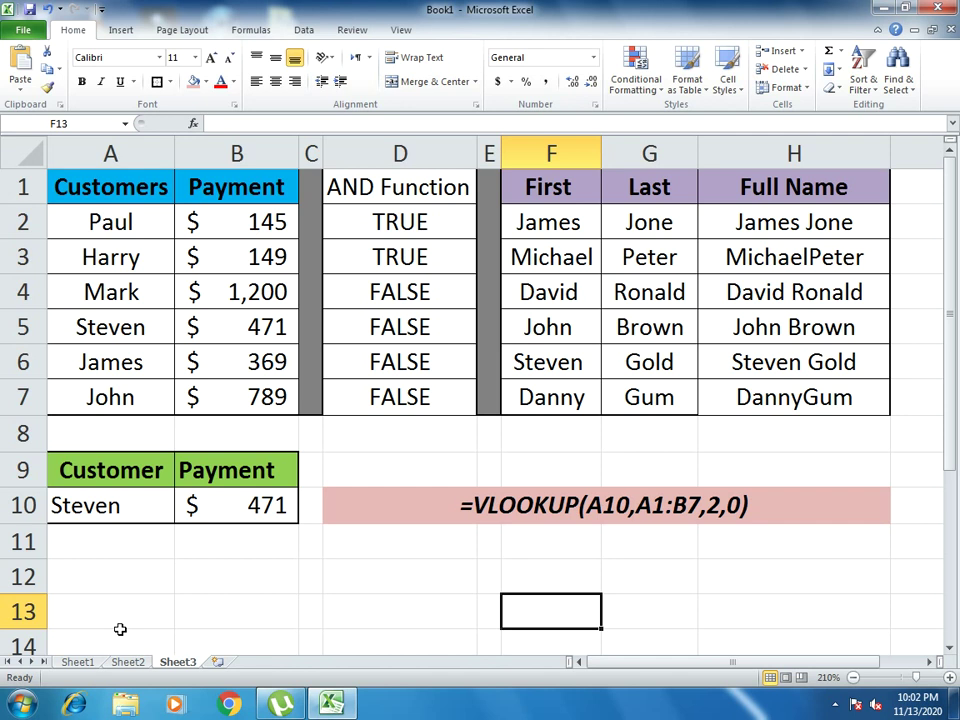
pyautogui.click(120, 663)
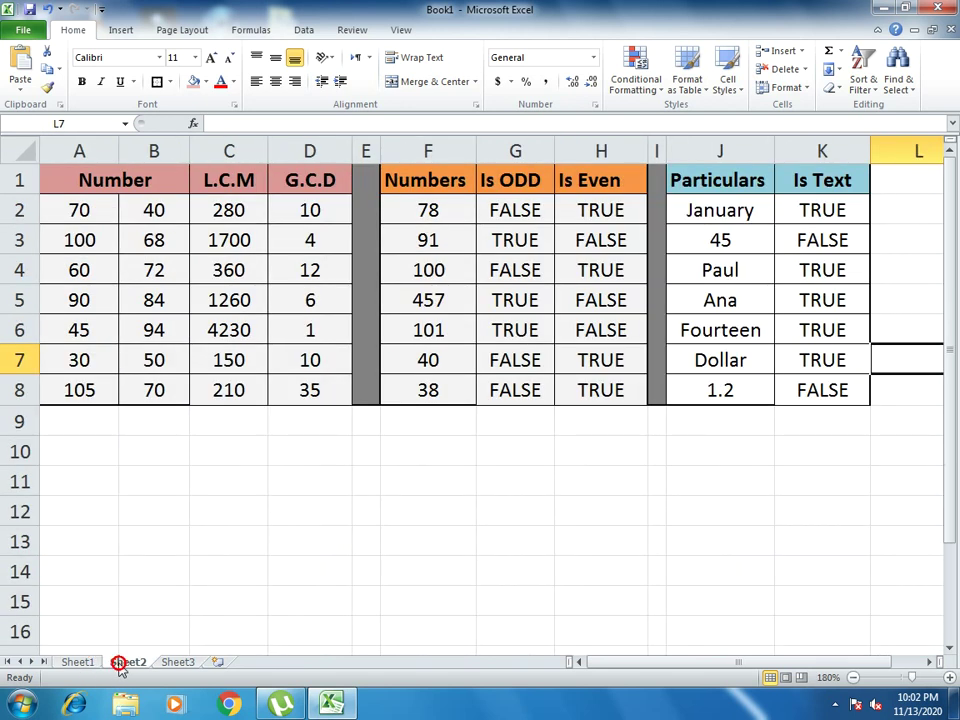